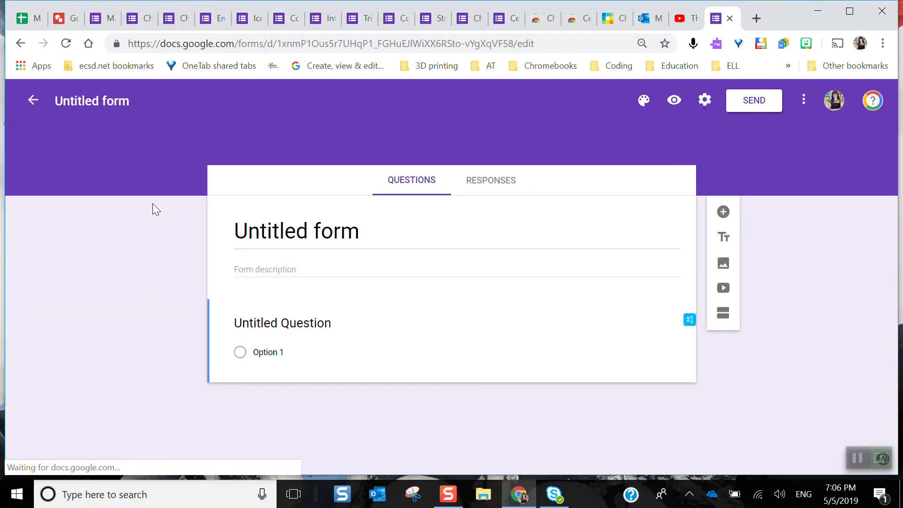
Rename the untitled form "Who Wants to Win" and apply the same text as its title heading
click(107, 103)
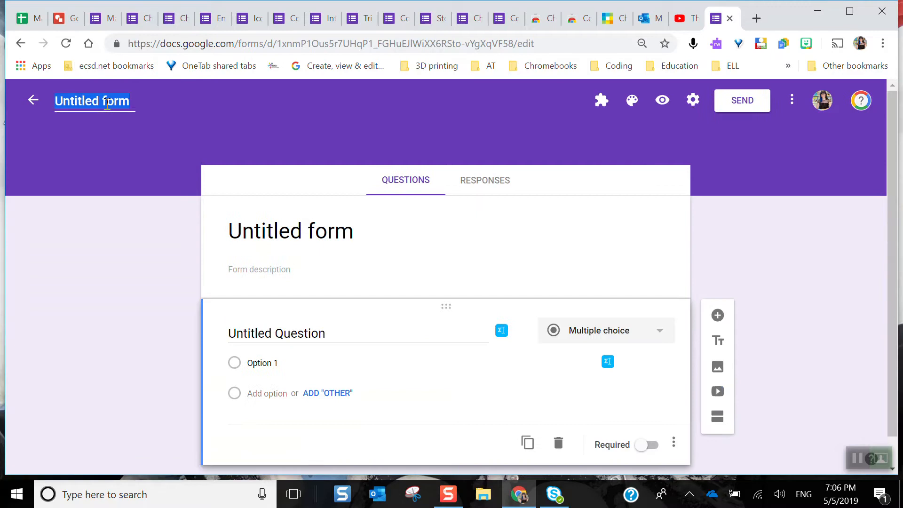
text(Who Wants to Win)
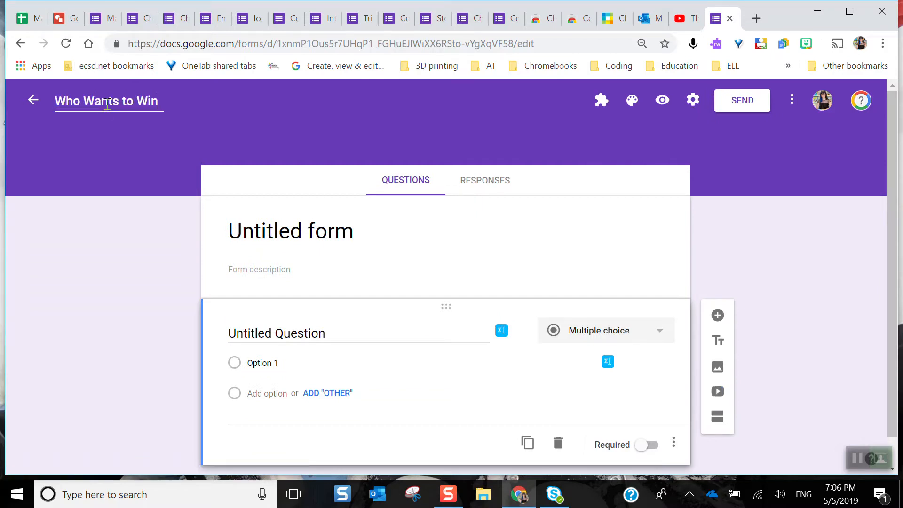
click(289, 229)
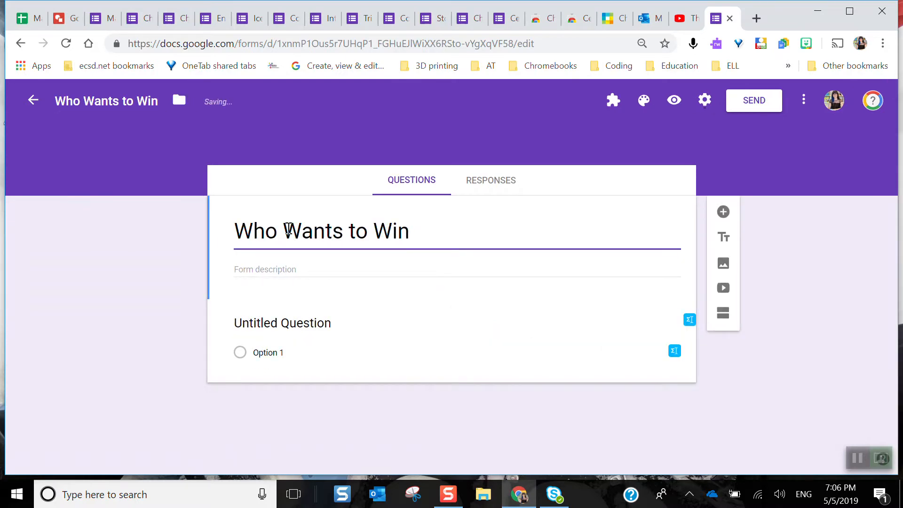
Enter the form description "We are giving away prizes for todays episode!"
click(288, 264)
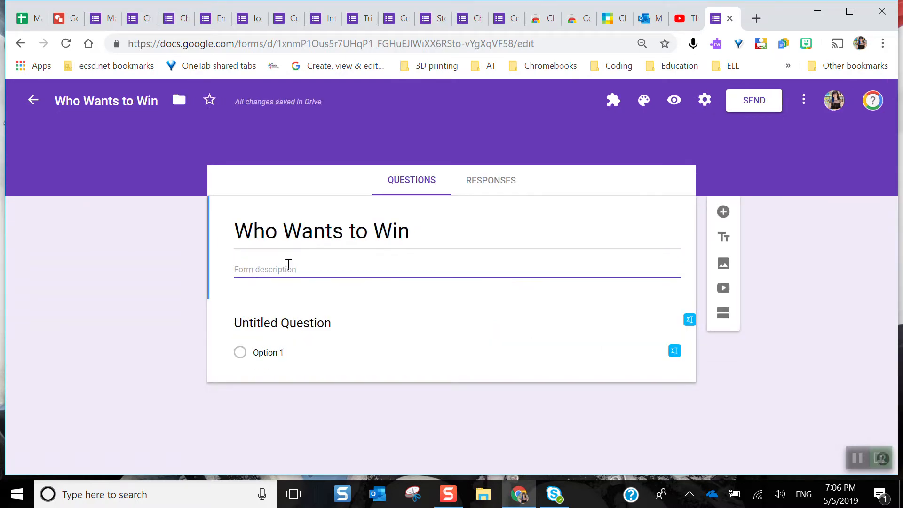
text(We are giving away prizes for todays epic)
key(BackSpace)
text(isode!)
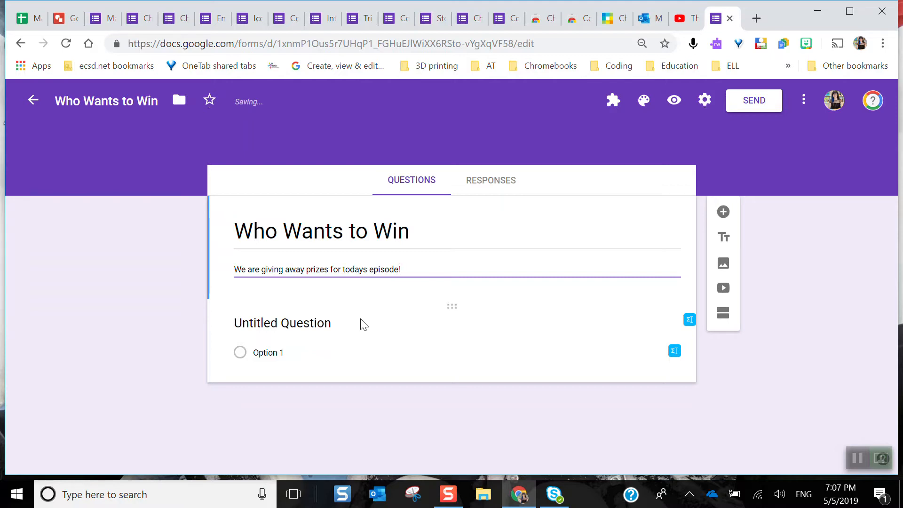
Title the first question "Name (First and Last)" and make it required
click(373, 316)
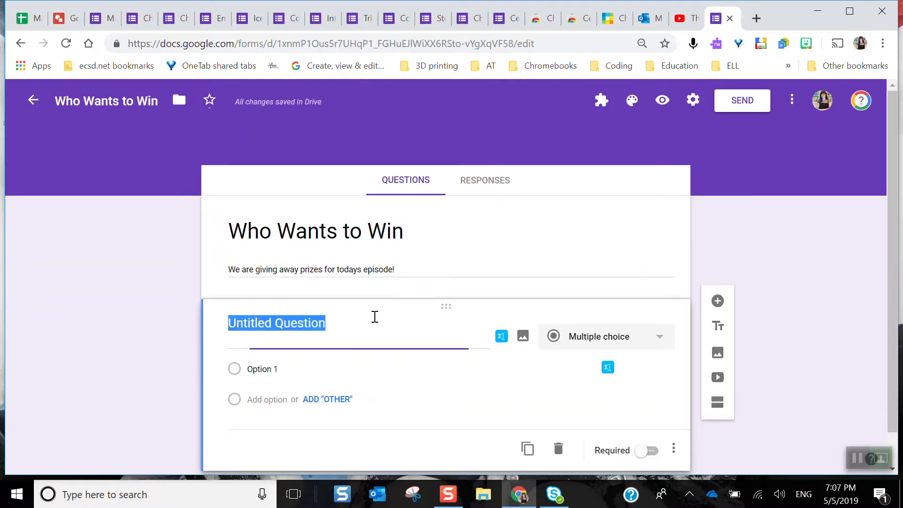
scroll(375, 316, down, 1)
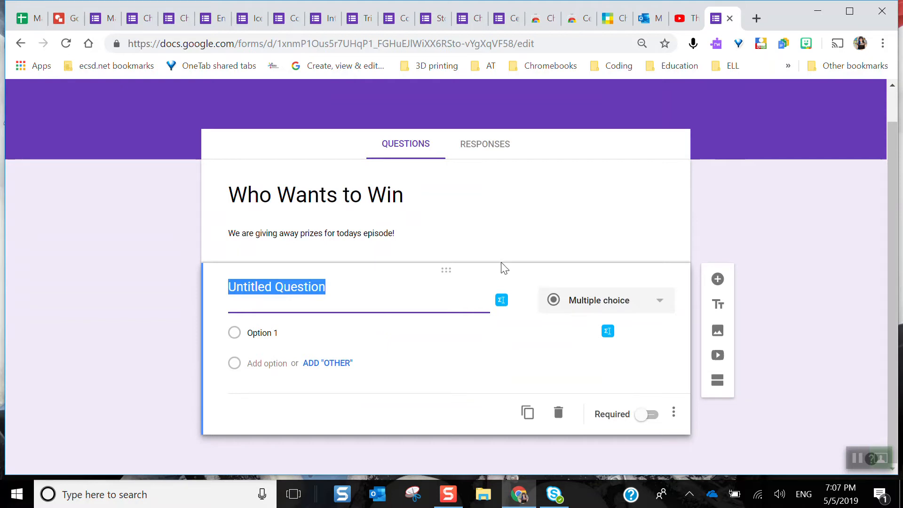
text(Name)
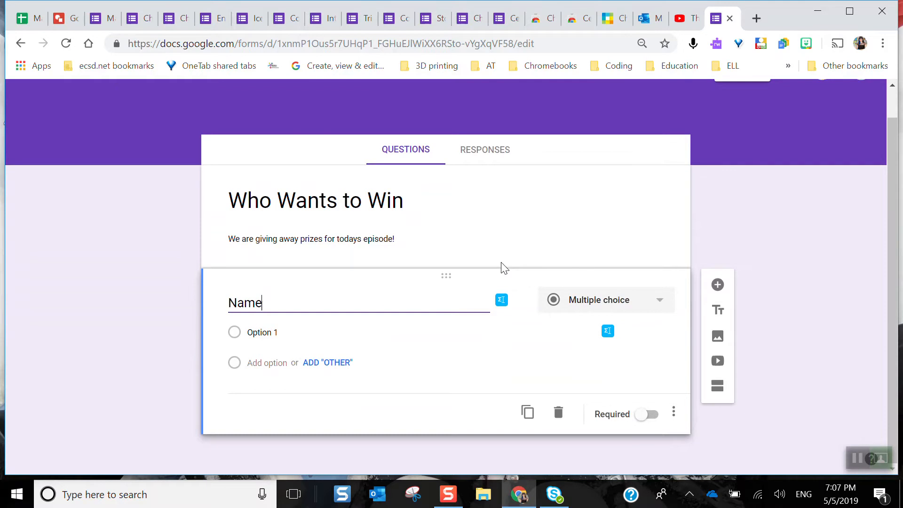
scroll(503, 265, up, 1)
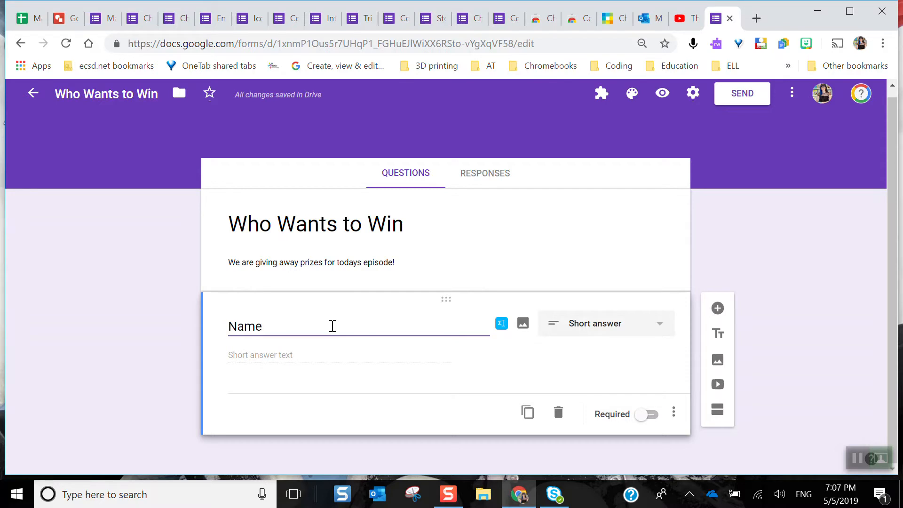
text((Fu)
key(BackSpace)
text(irst )
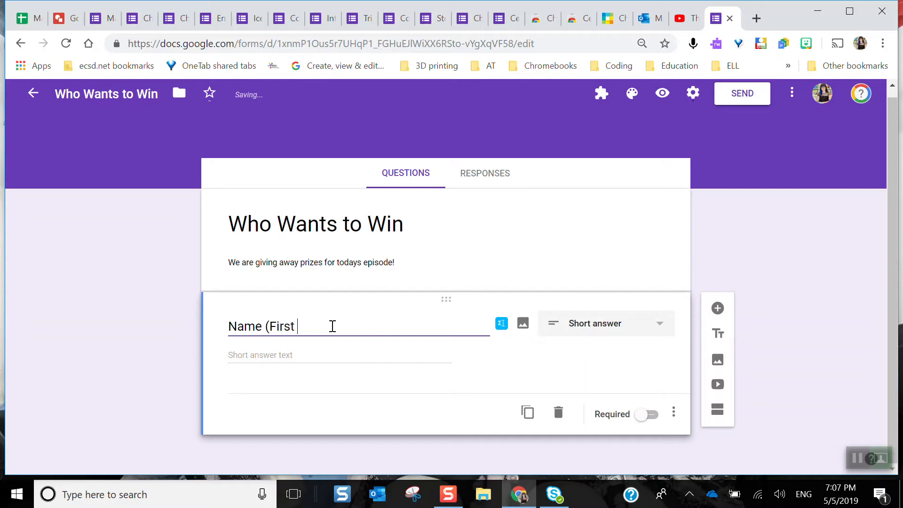
text(and Last))
click(651, 415)
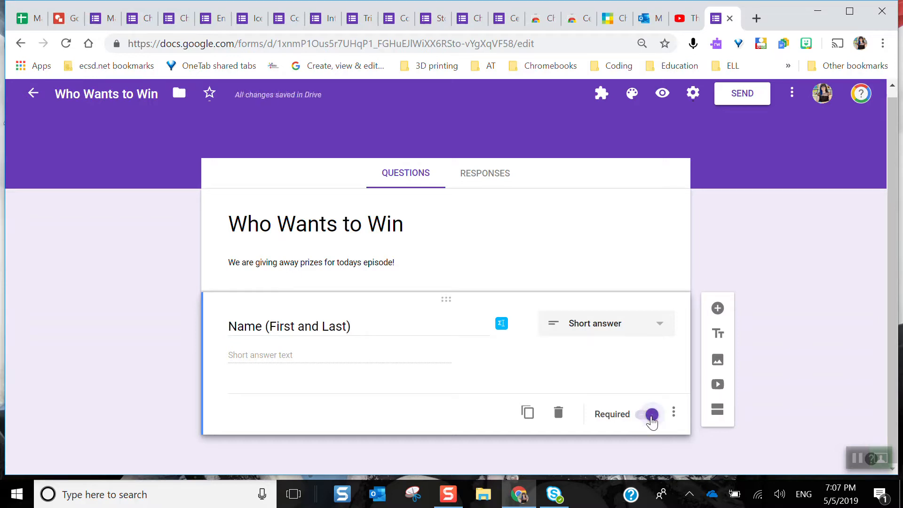
click(658, 330)
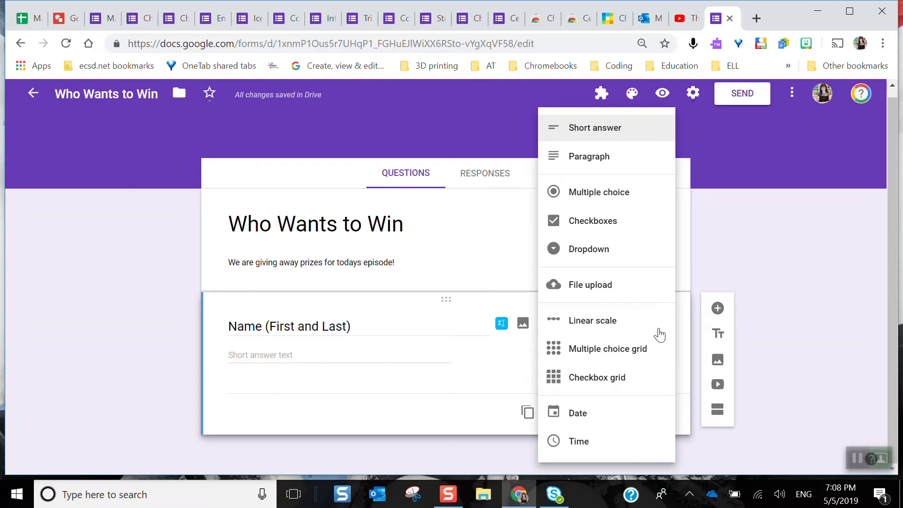
click(747, 234)
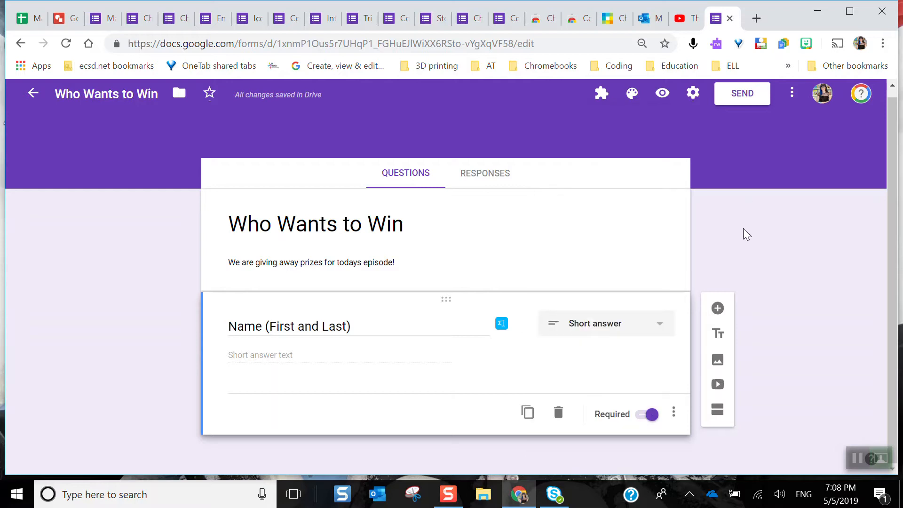
Add a question titled "email" and accept its suggestion to enable the email collection setting
click(718, 309)
text(emai;)
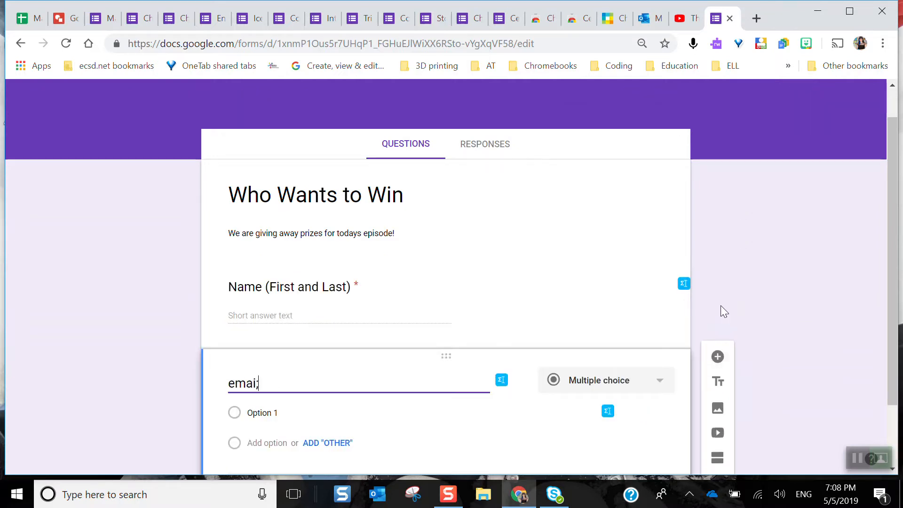
key(BackSpace)
text(l)
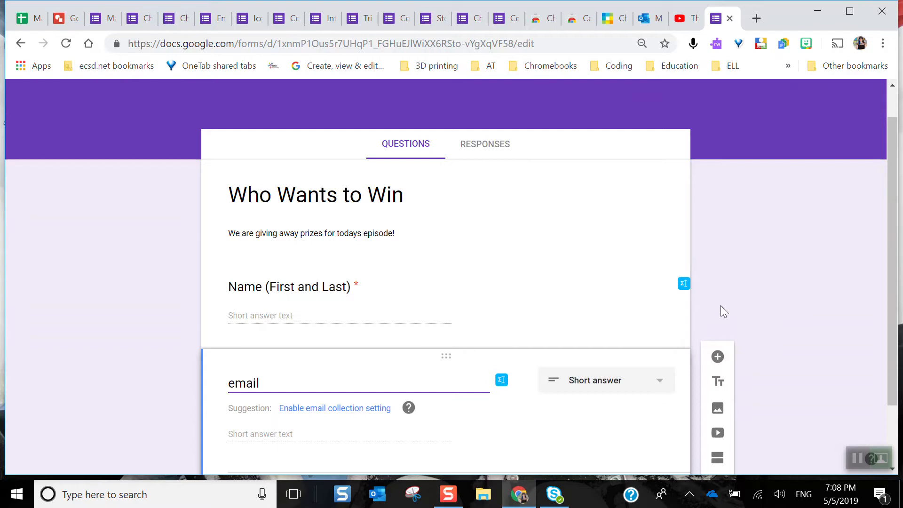
scroll(721, 308, down, 2)
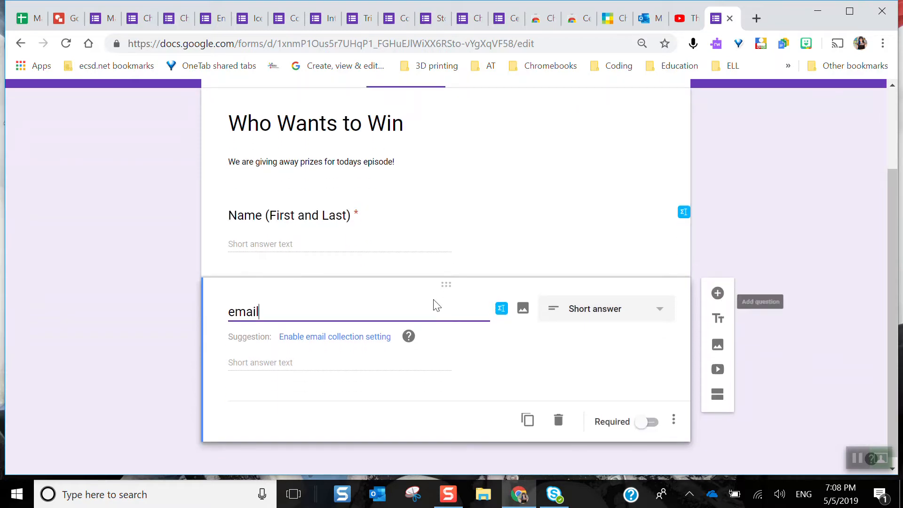
click(332, 340)
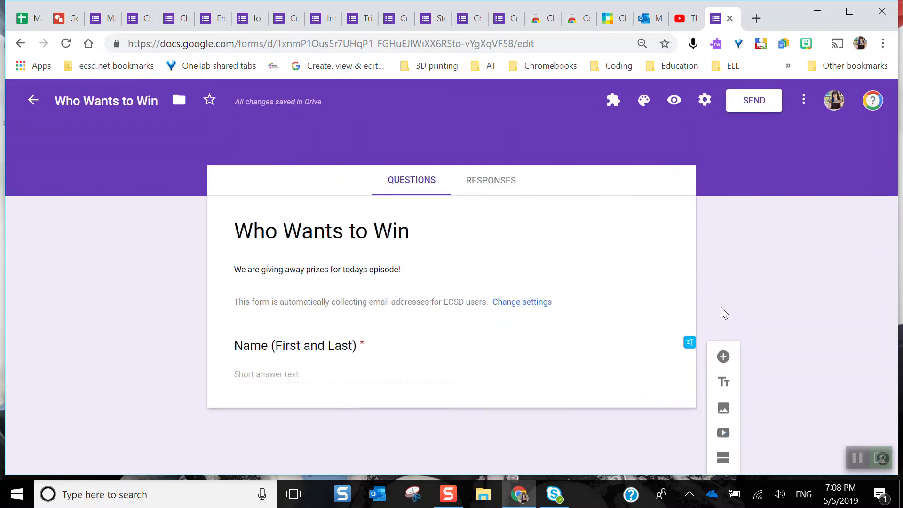
Add a question "What is your favorite Google tool?" and set its type to Short answer
click(723, 358)
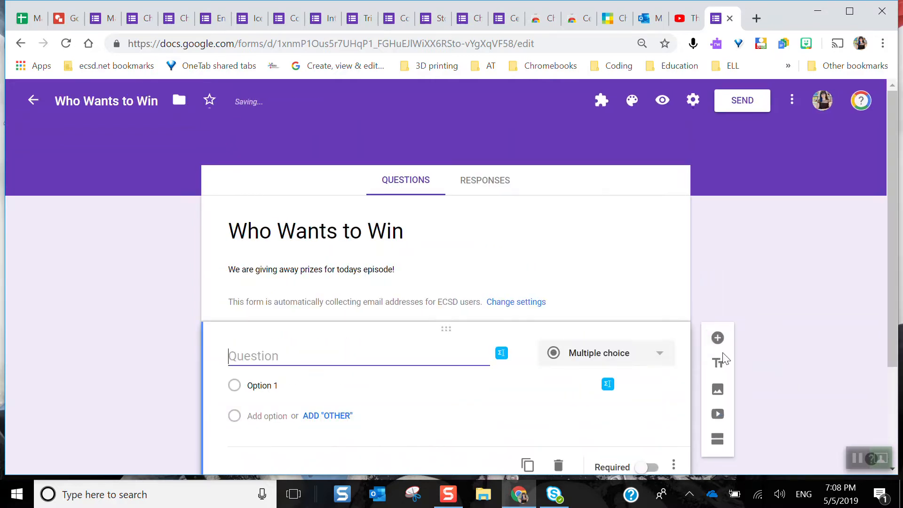
scroll(808, 282, down, 3)
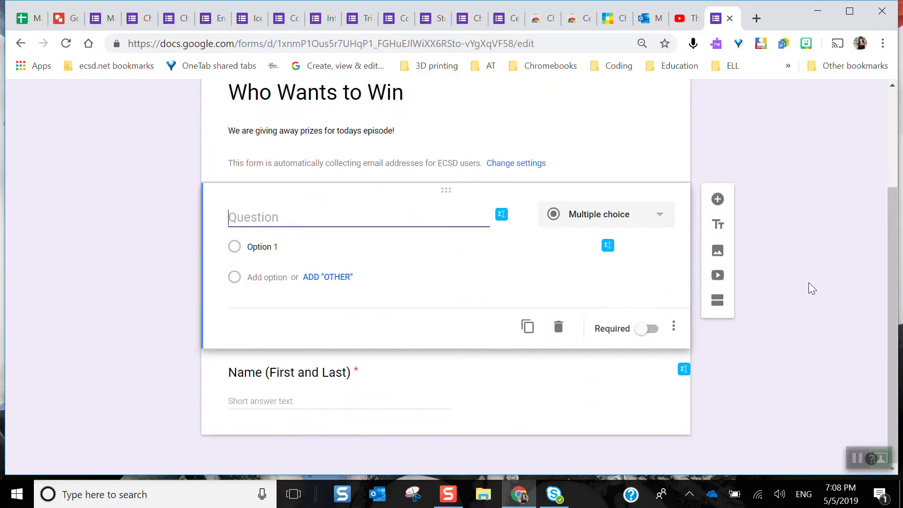
click(853, 454)
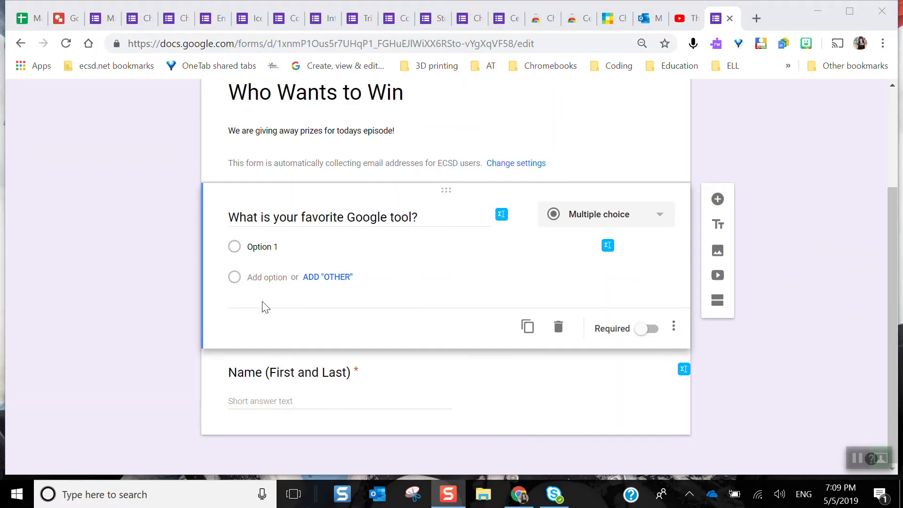
click(629, 216)
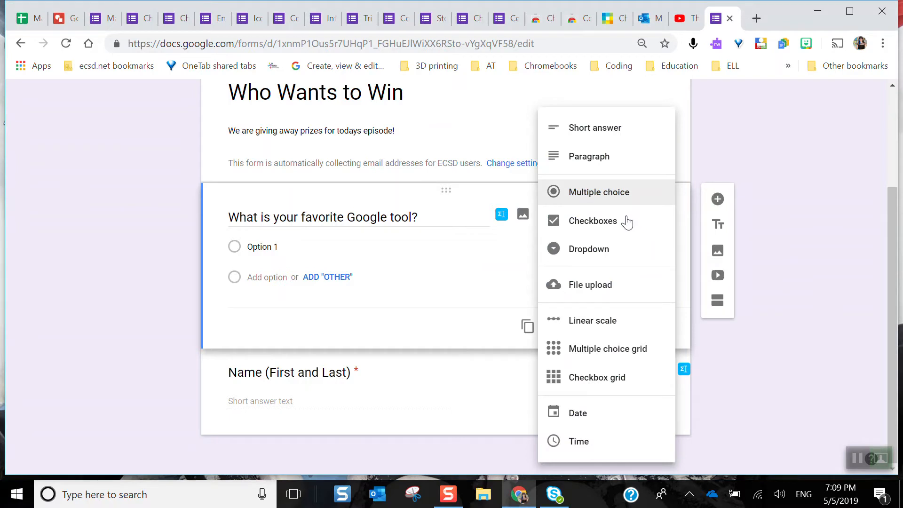
click(601, 231)
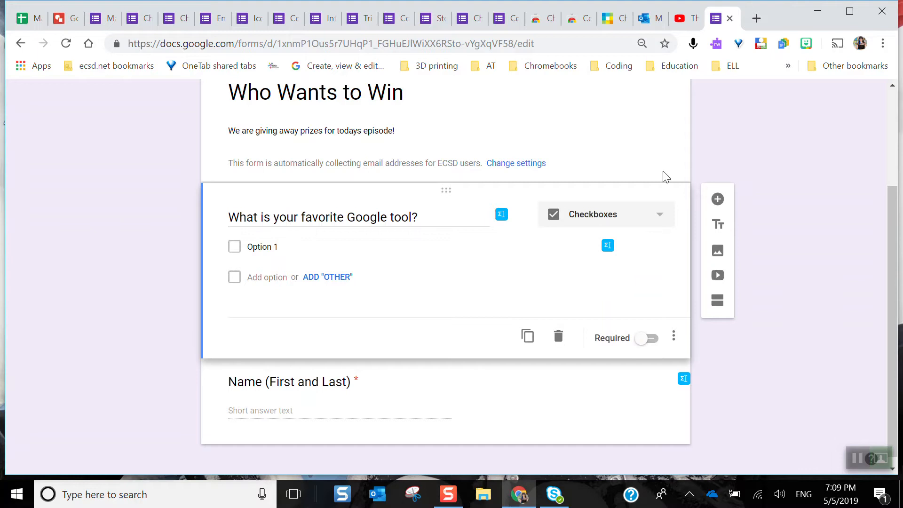
click(657, 218)
click(597, 134)
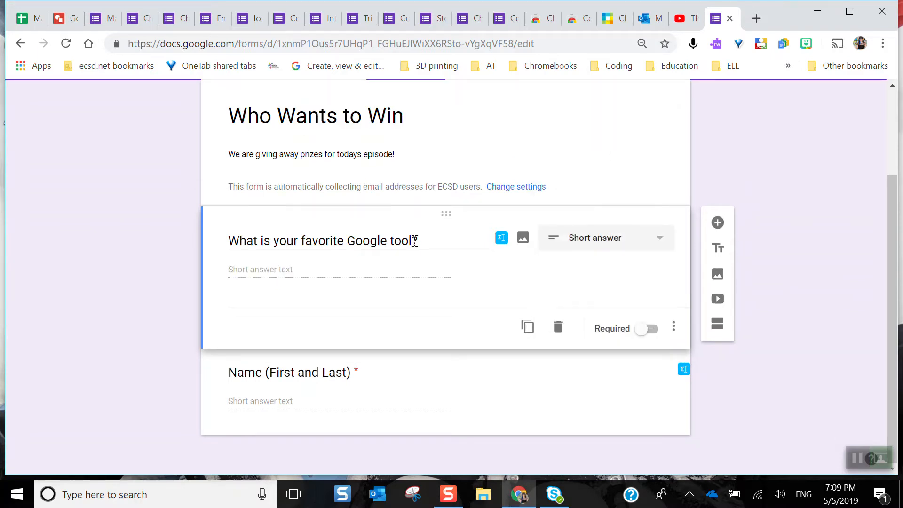
Extend the Google tool question's text to read "What is your favorite Google tool and why?"
triple_click(416, 241)
click(415, 241)
text(and whty)
key(BackSpace)
key(BackSpace)
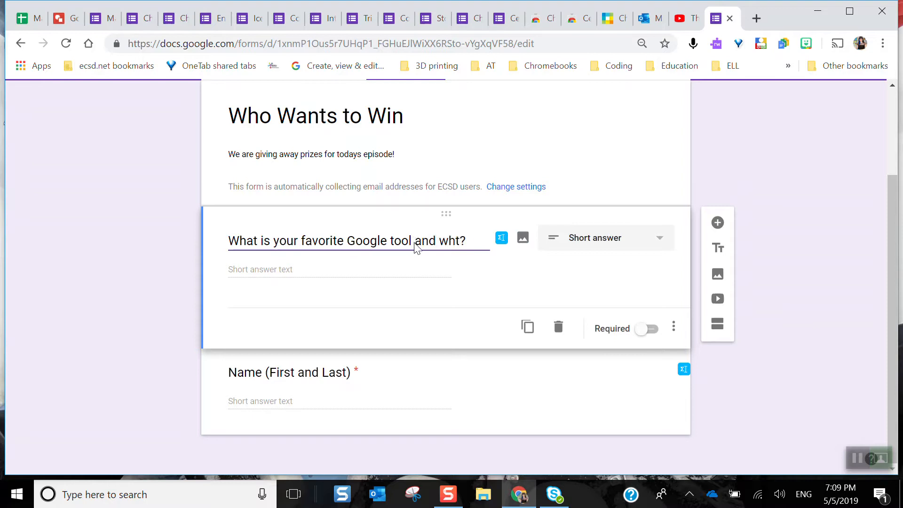
text(y)
click(517, 299)
Move the Name question above the favorite Google tool question, and make the Google tool question required
click(217, 392)
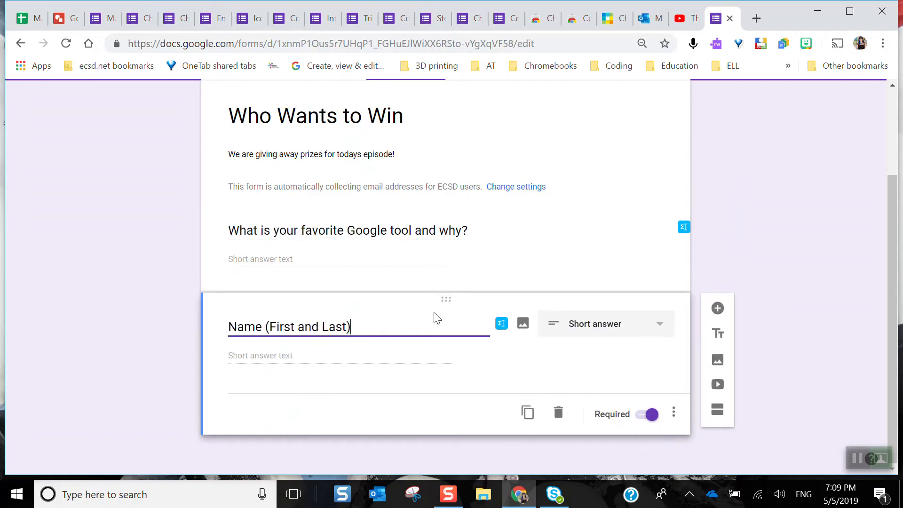
drag(447, 304, 450, 214)
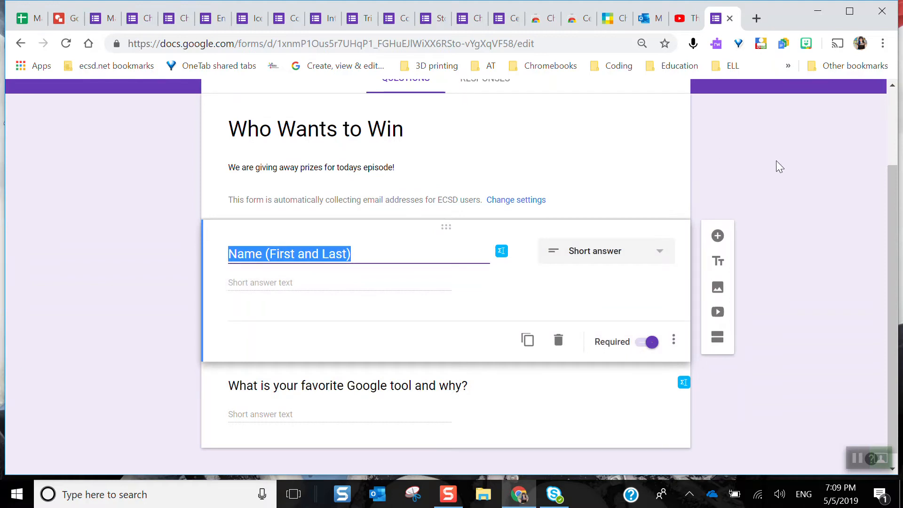
click(779, 172)
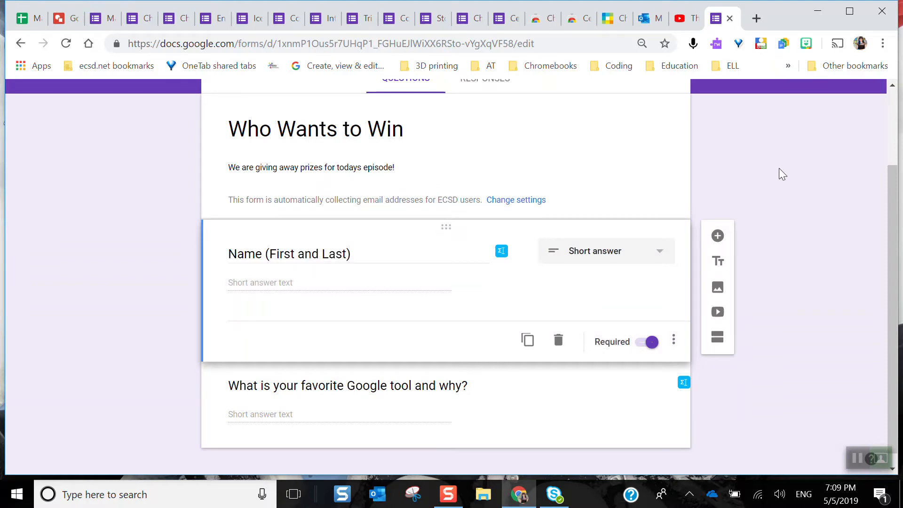
click(535, 401)
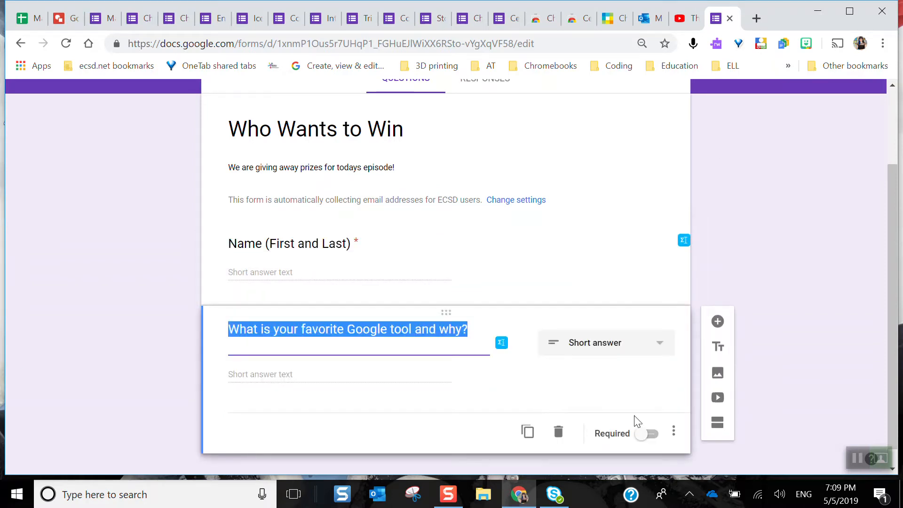
click(648, 433)
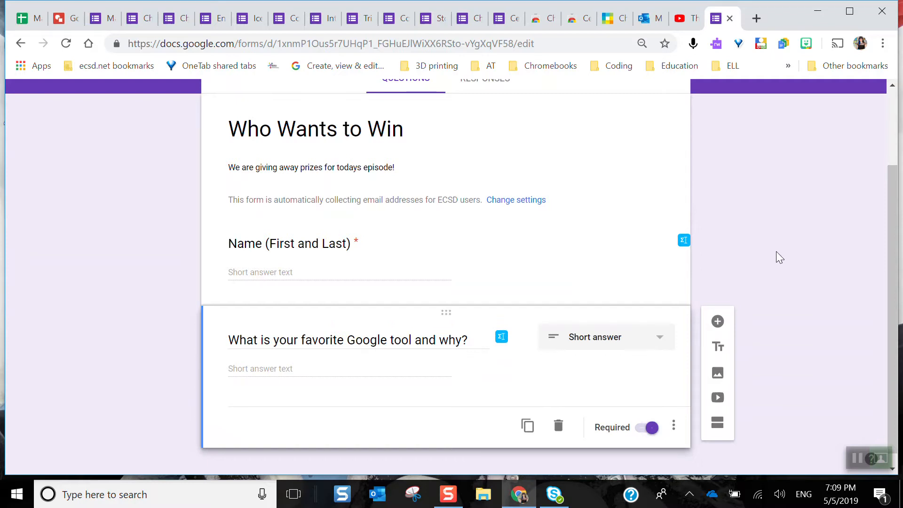
Add a question "How has May Google Be With You been so far?" and set its type to Linear scale
scroll(776, 251, down, 1)
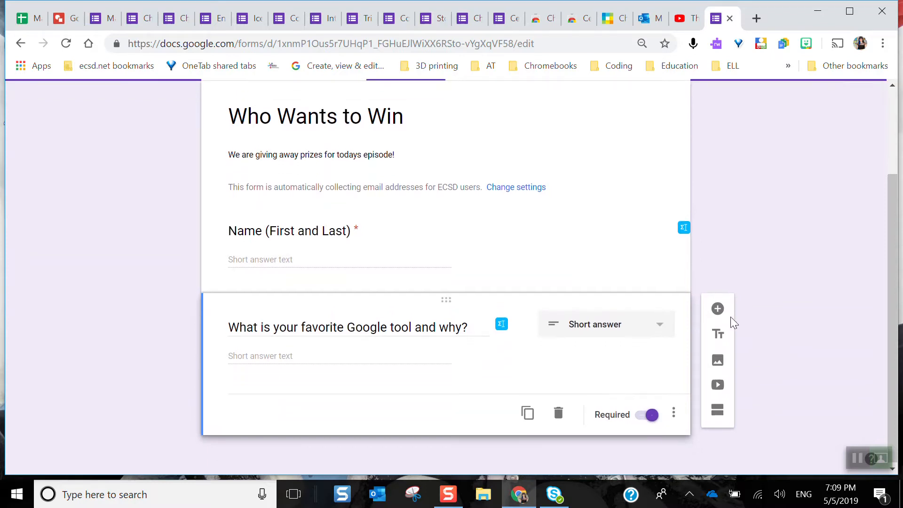
click(718, 309)
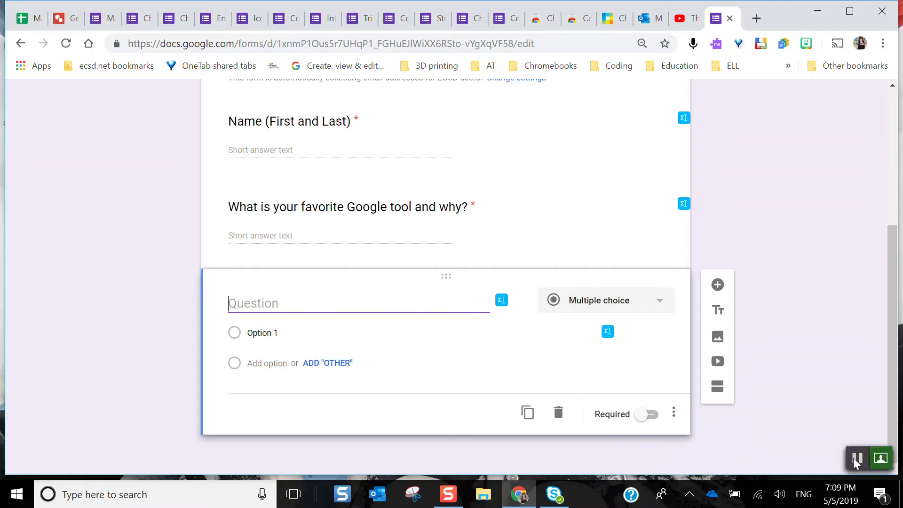
click(853, 458)
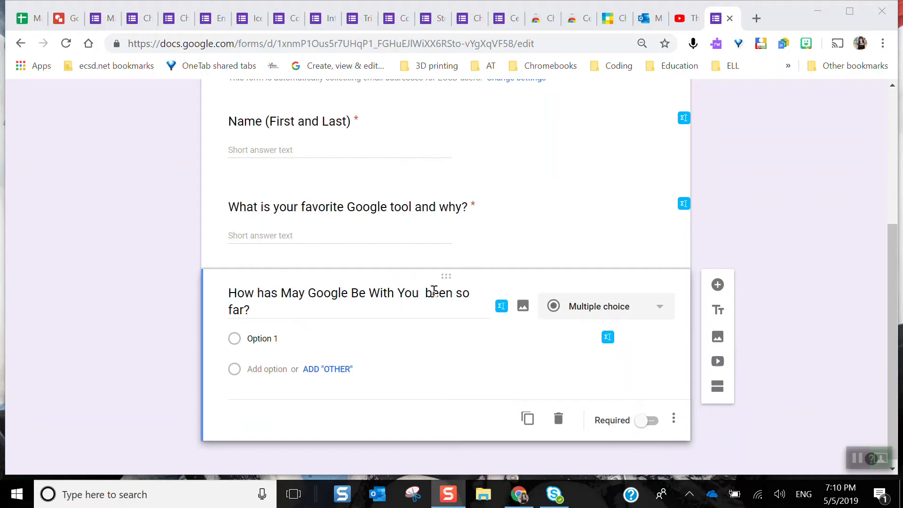
click(598, 310)
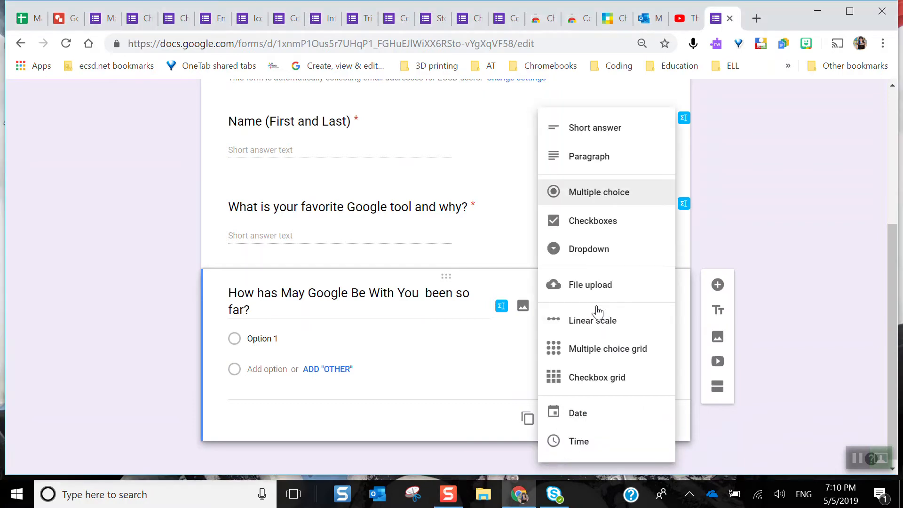
click(598, 319)
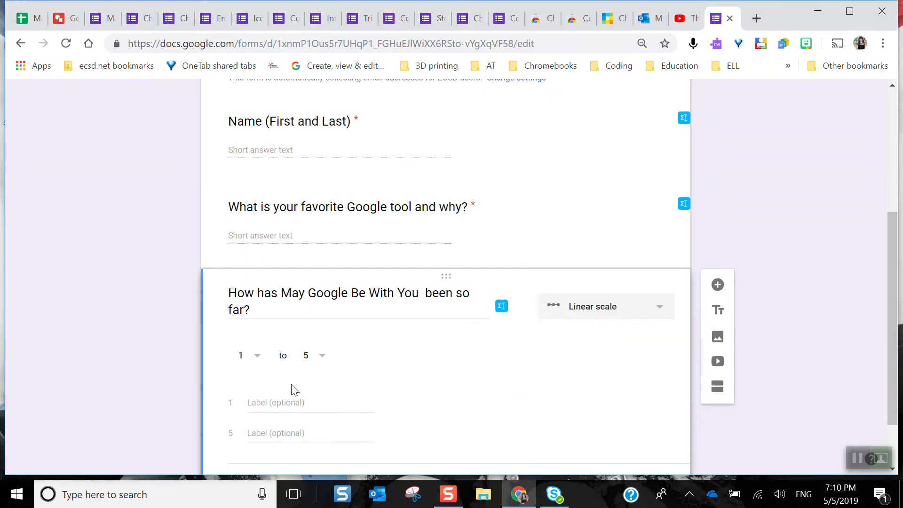
Label the linear scale's value 1 "LAMEO" and its value 5 "Out of this World"
click(279, 402)
text(LAMEO)
click(278, 430)
text(Out of this Wolr)
key(BackSpace)
text(ld)
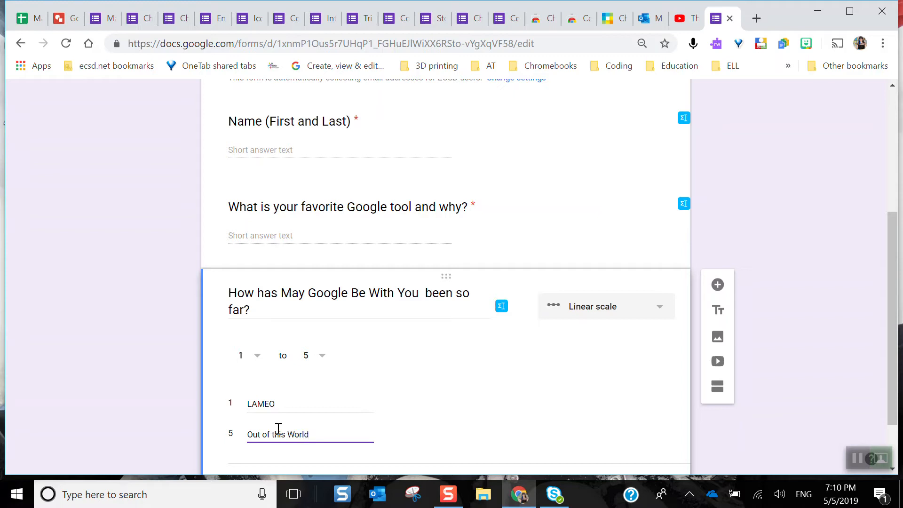
Make the "How has May Google Be With You been so far?" rating question required
scroll(644, 423, up, 2)
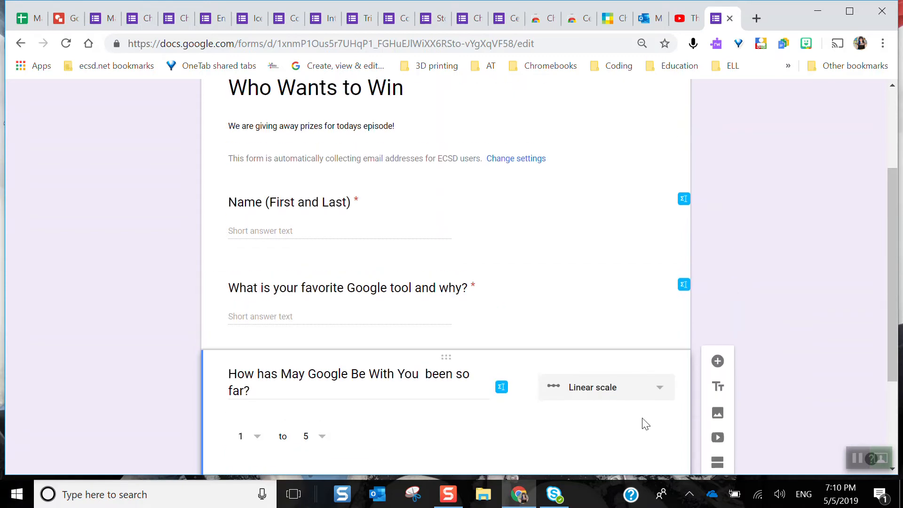
scroll(642, 423, down, 3)
right_click(654, 417)
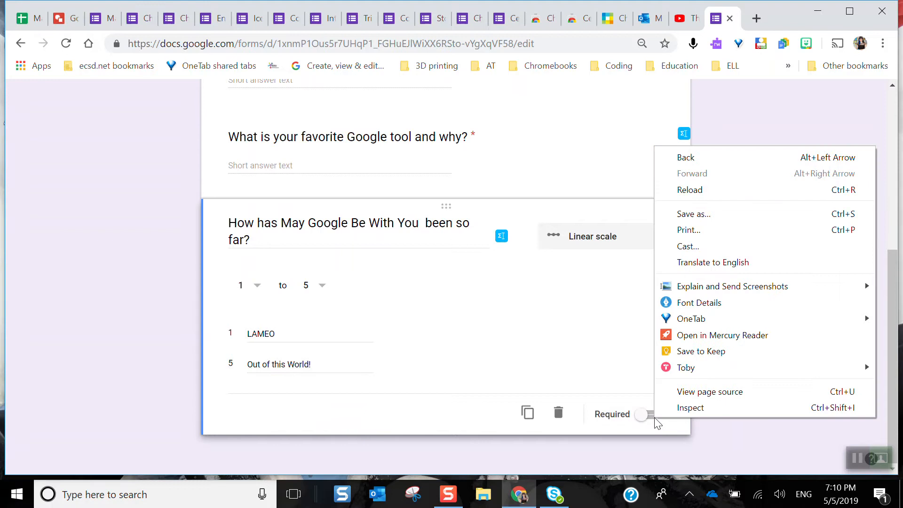
right_click(646, 416)
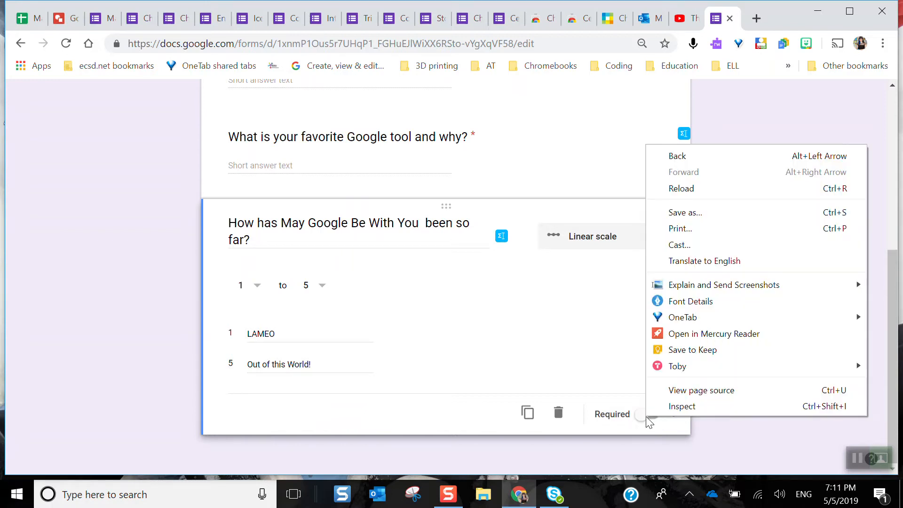
click(647, 420)
click(648, 419)
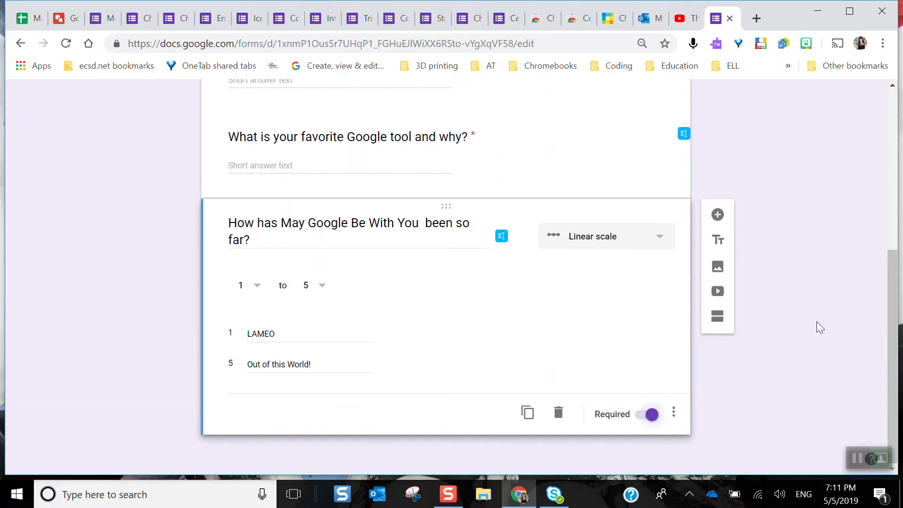
Set the form's header to the colorful jelly bean image from the Work and School header collection
scroll(816, 334, up, 7)
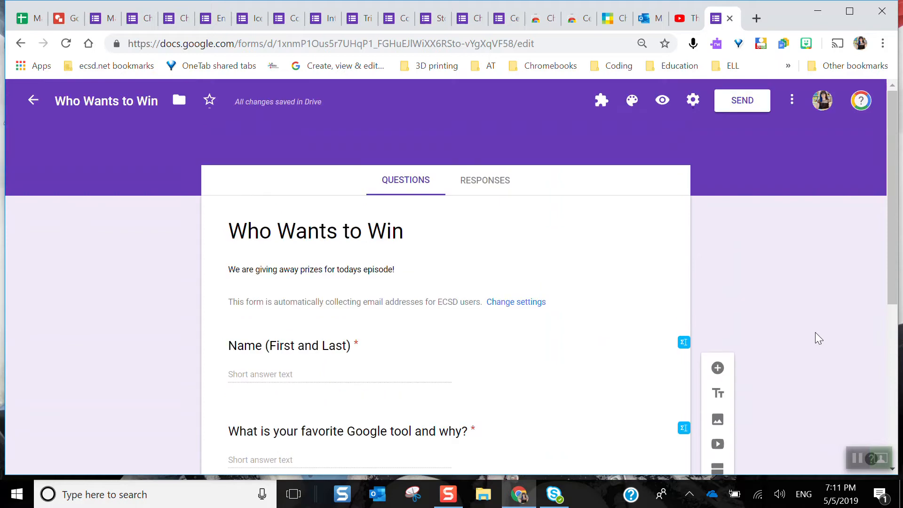
click(633, 101)
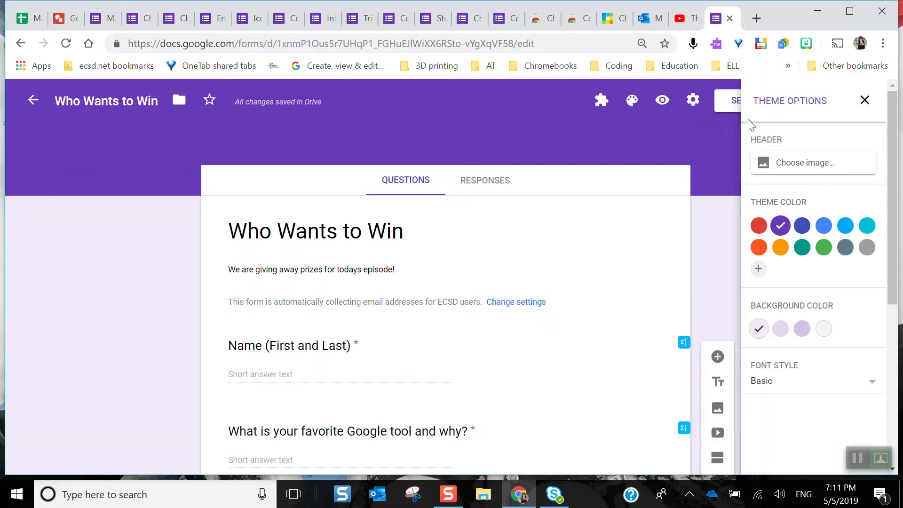
click(815, 164)
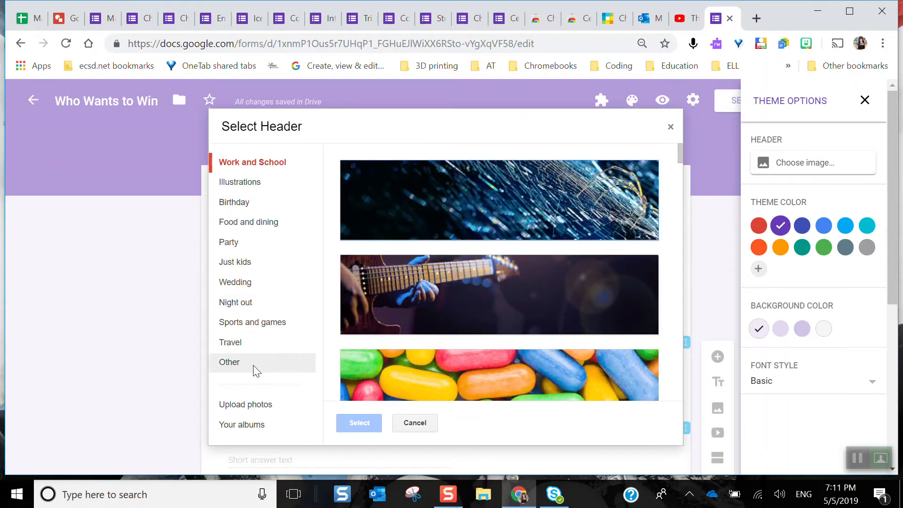
scroll(427, 247, down, 4)
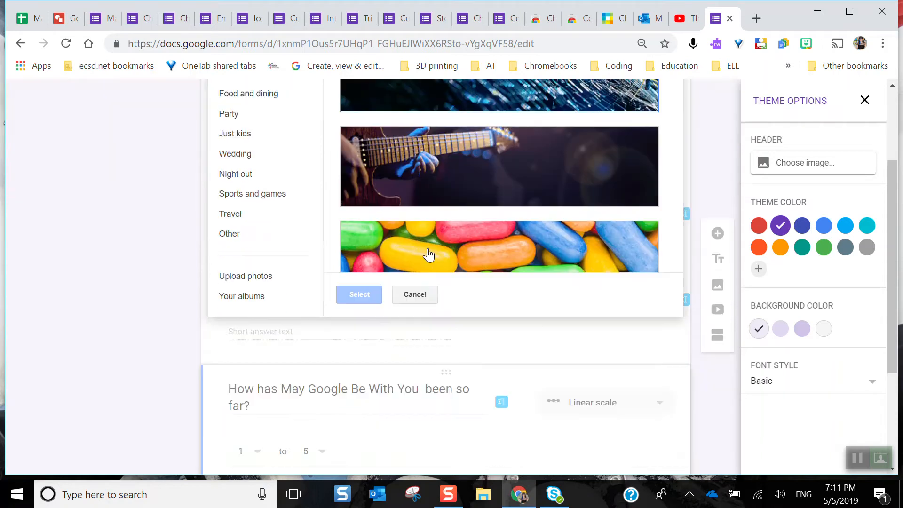
scroll(428, 247, up, 4)
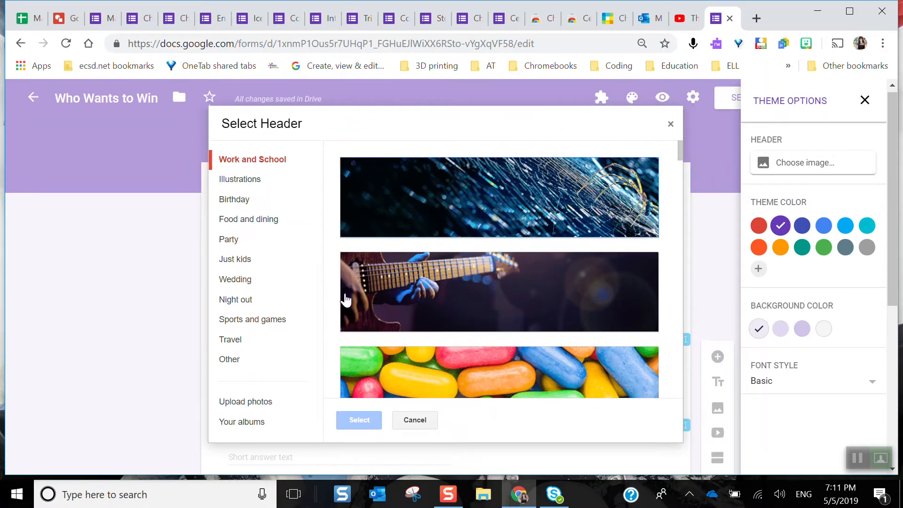
click(403, 372)
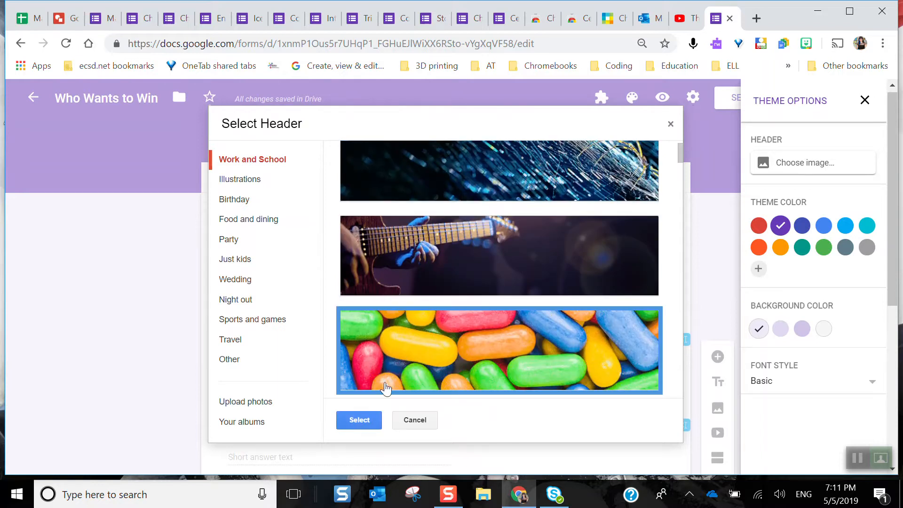
click(355, 418)
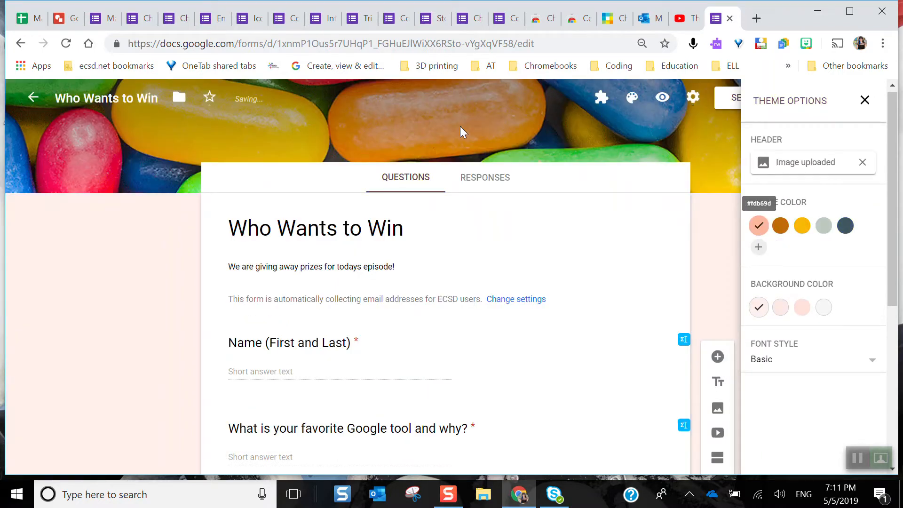
Try the yellow theme color, restore the peach one, and close the theme options
click(803, 227)
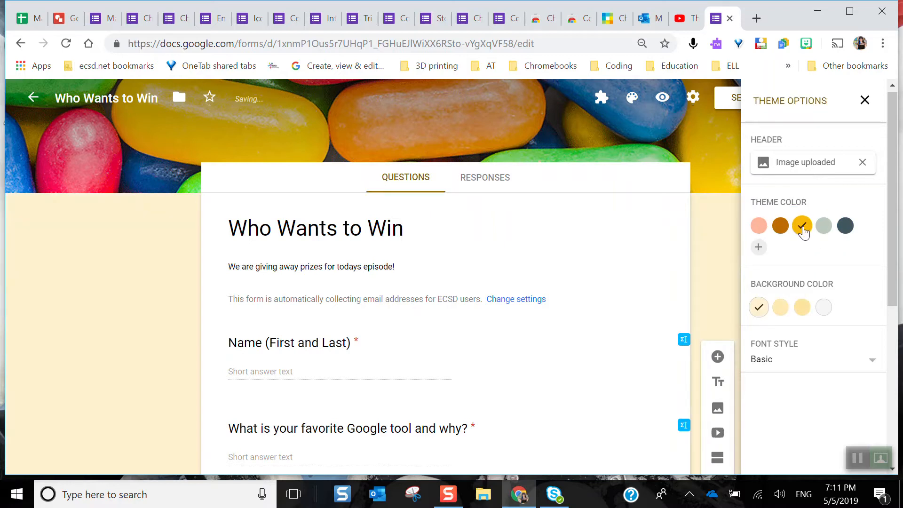
click(759, 226)
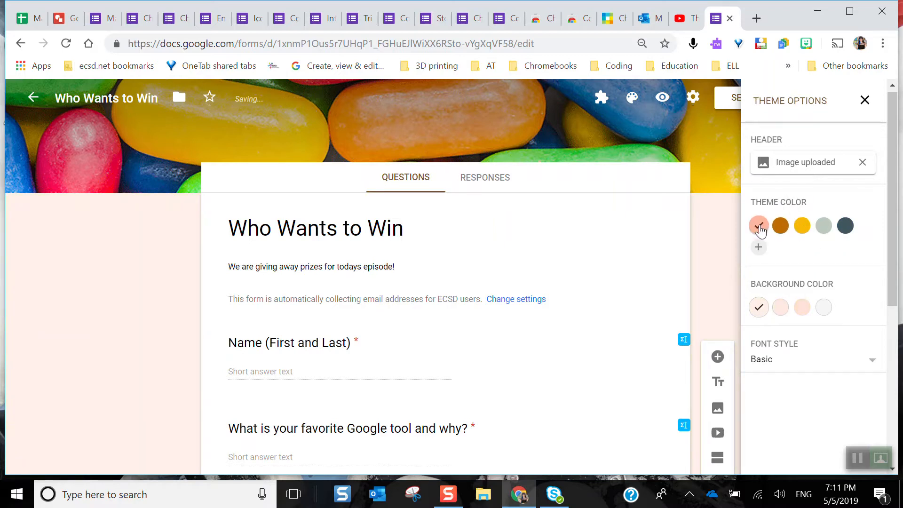
click(773, 361)
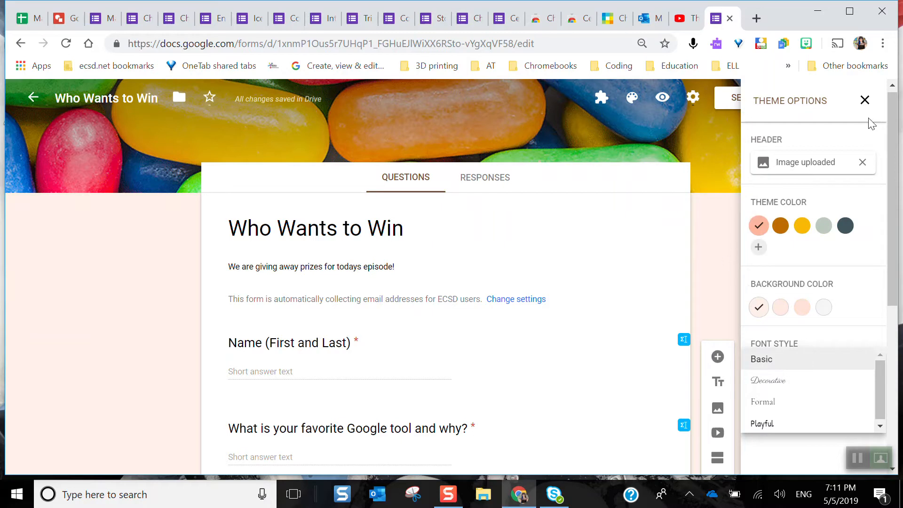
click(864, 101)
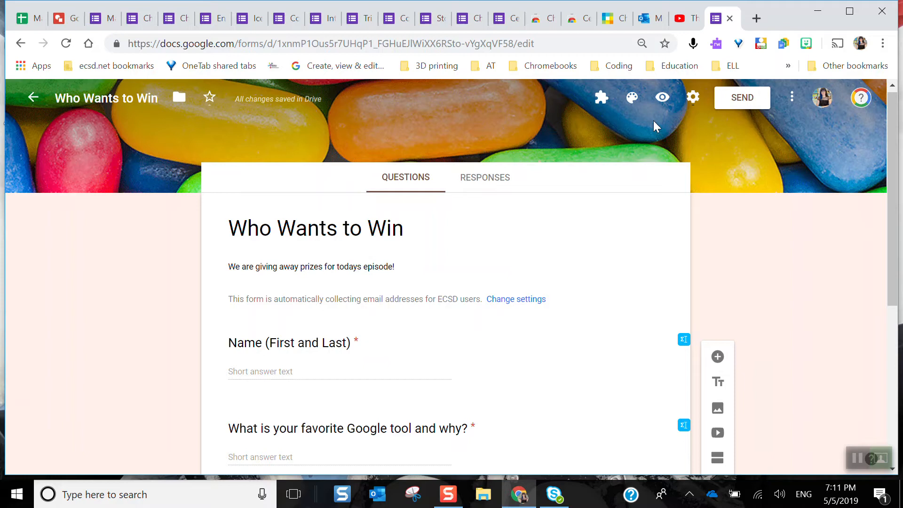
Preview the form as respondents see it, check its header, questions and rating scale, and return to the form editor
click(663, 99)
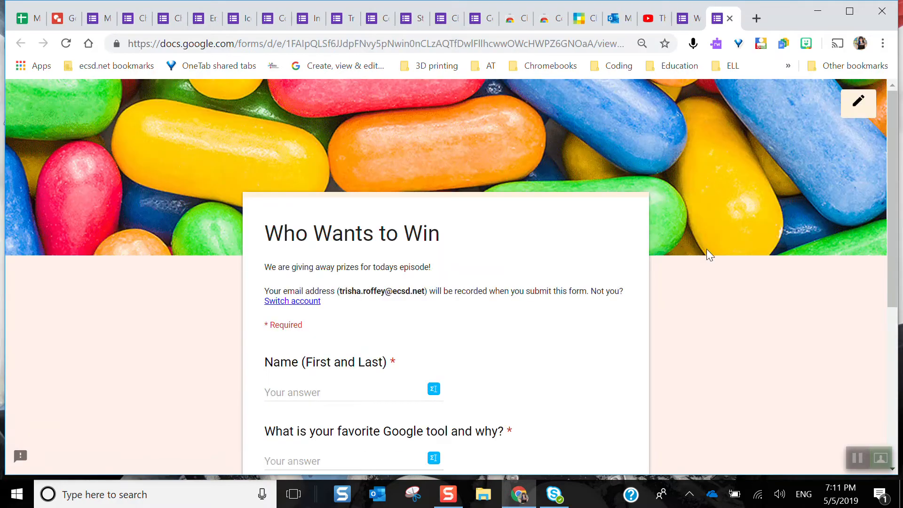
scroll(706, 249, down, 6)
scroll(706, 249, up, 5)
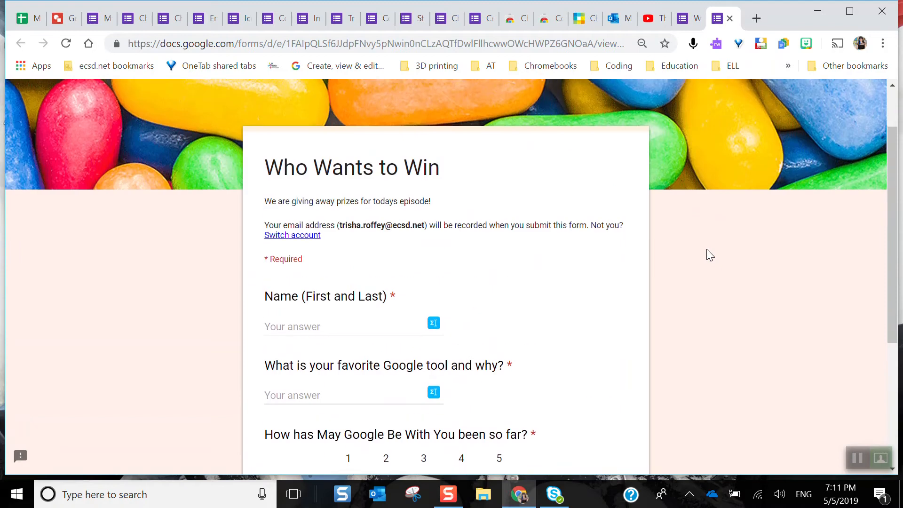
scroll(706, 250, up, 3)
scroll(706, 249, down, 6)
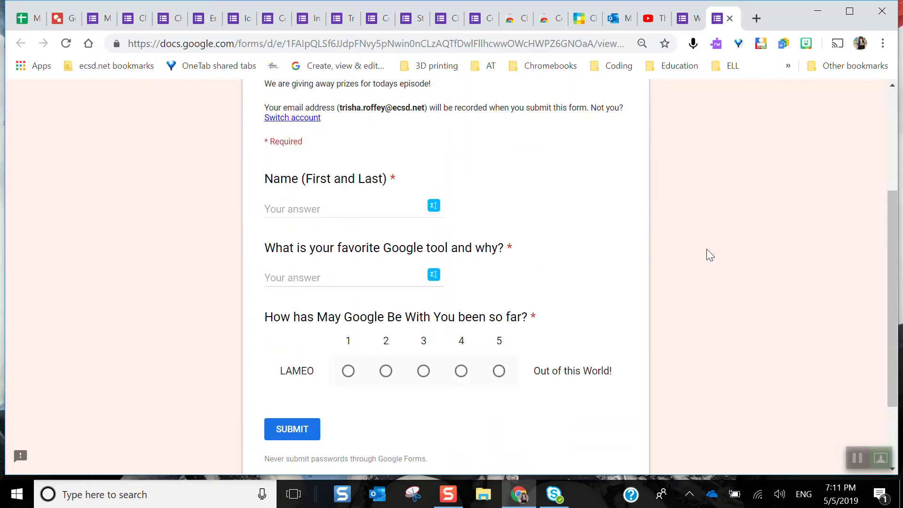
scroll(707, 249, up, 3)
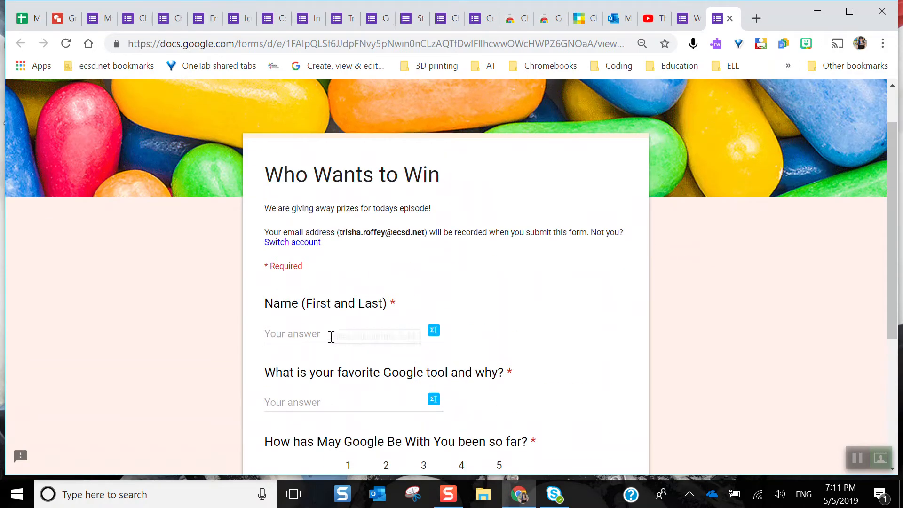
scroll(331, 337, up, 1)
scroll(331, 336, down, 3)
scroll(331, 337, up, 3)
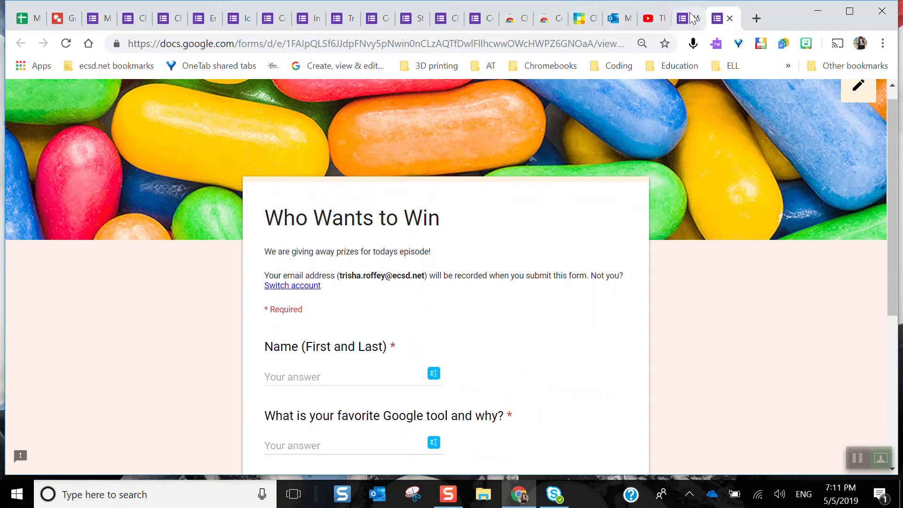
click(690, 16)
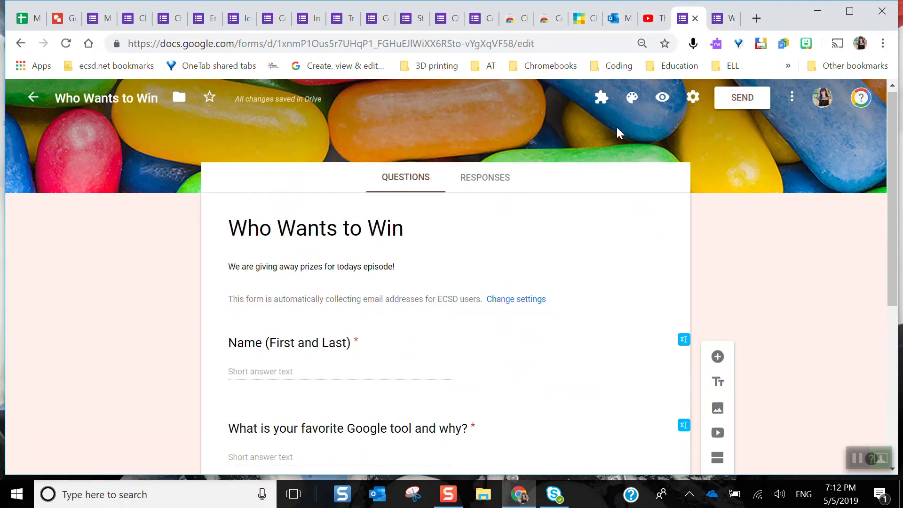
In the form settings, lift the restriction to ECSD and trusted-domain users and save the confirmation message "Good luck! I hope you win!"
click(694, 97)
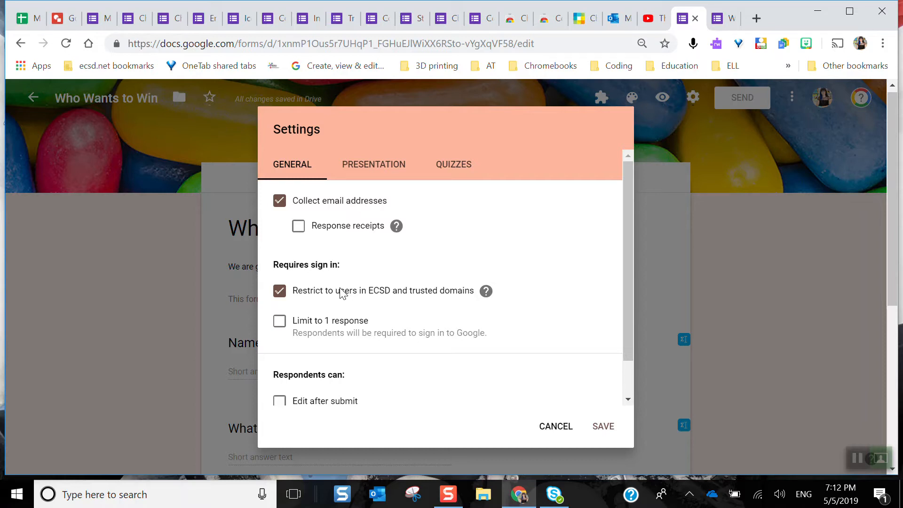
click(280, 291)
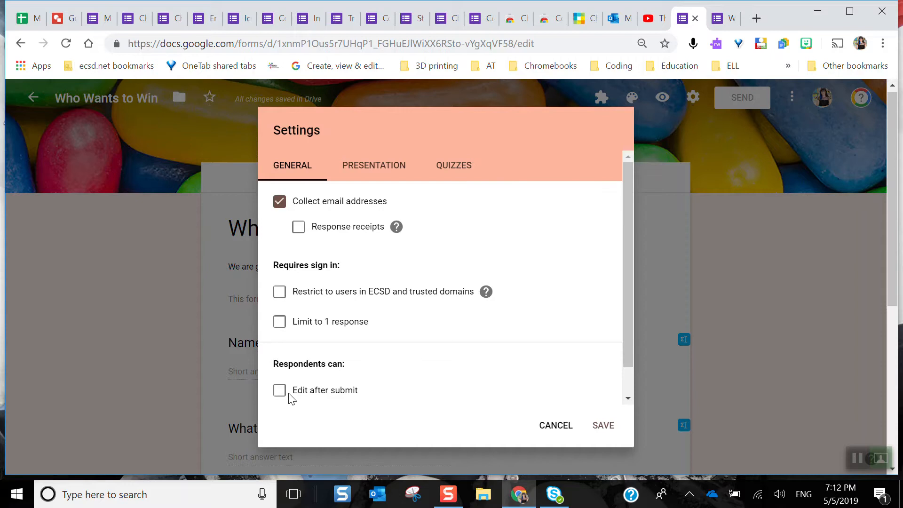
click(366, 171)
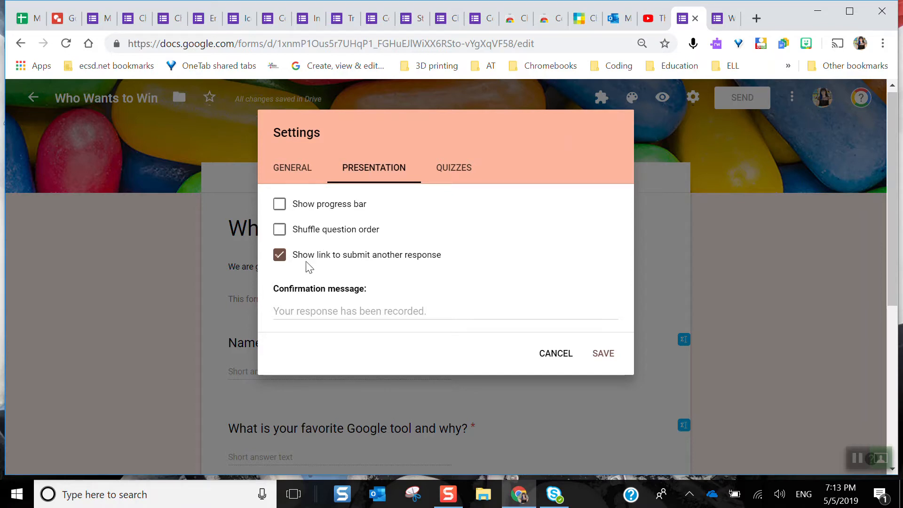
click(331, 312)
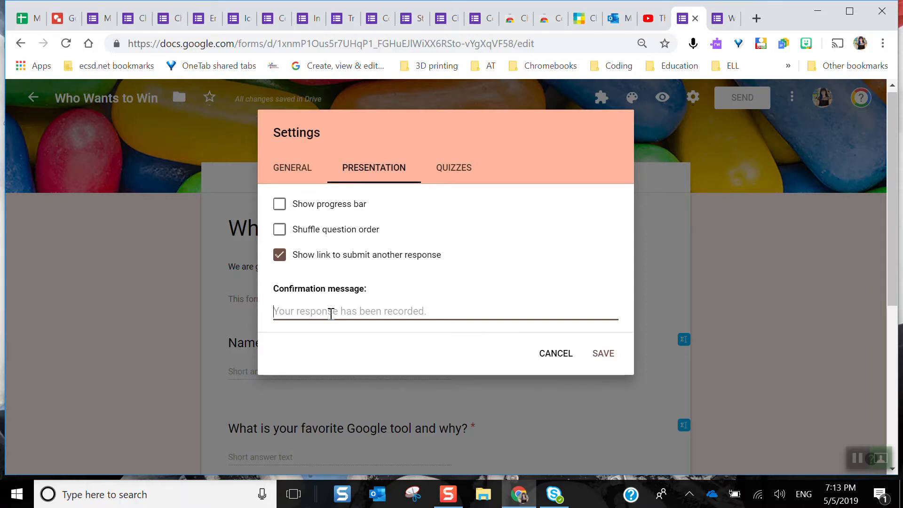
text(Good luck! I nope you win!)
click(464, 168)
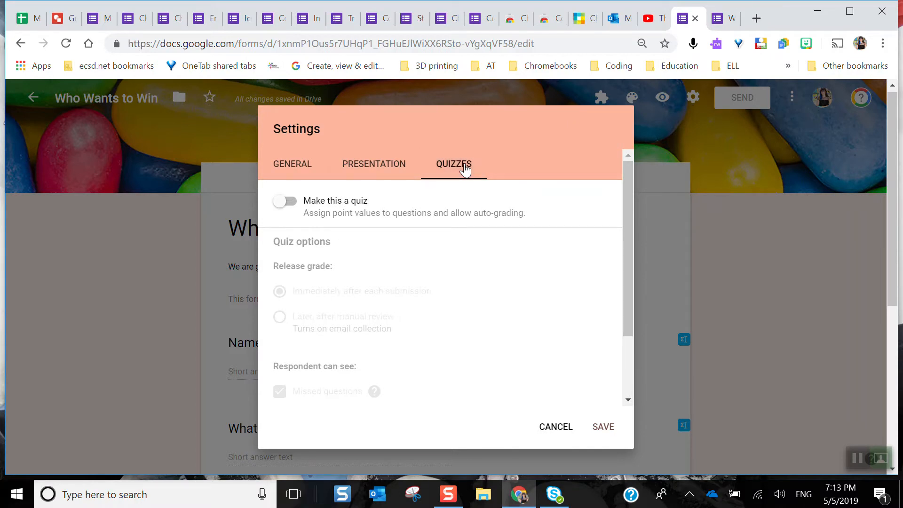
click(603, 426)
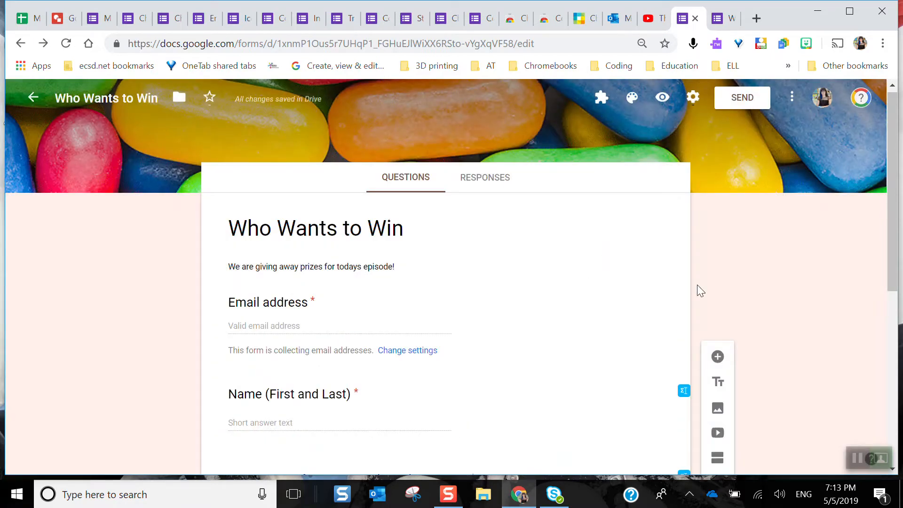
Copy the full-length link for sending the form
click(743, 98)
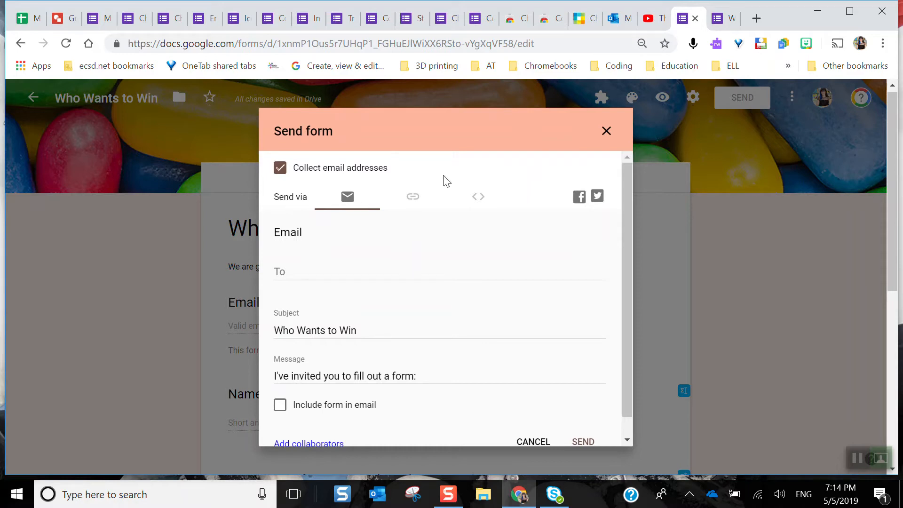
click(412, 199)
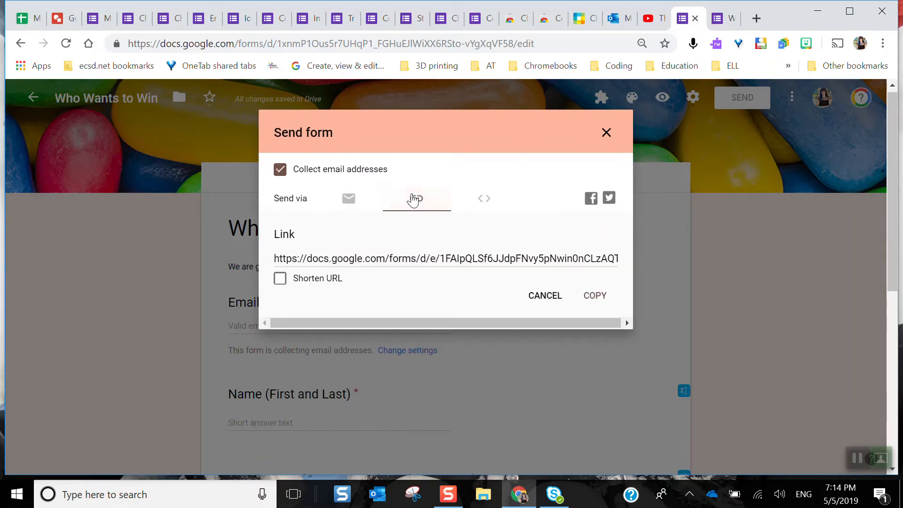
click(595, 297)
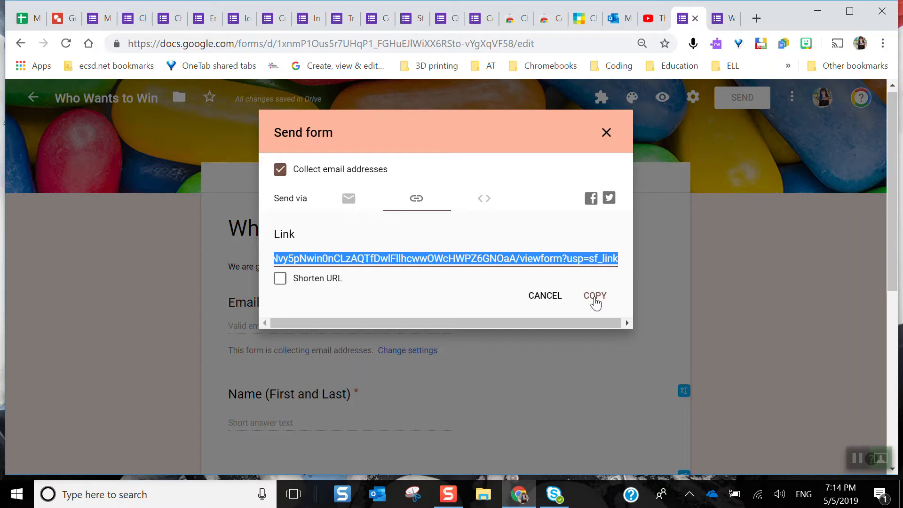
Copy the form's embed HTML code and close the sending dialog
click(487, 206)
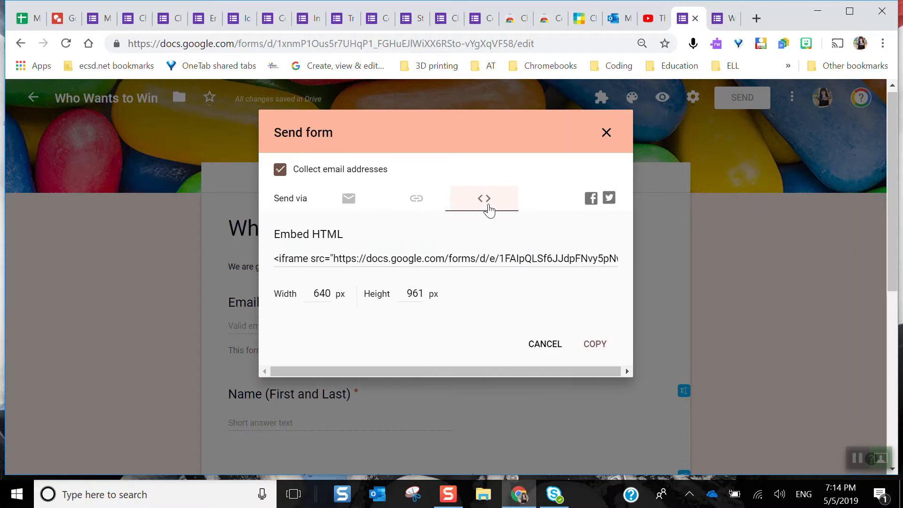
click(475, 259)
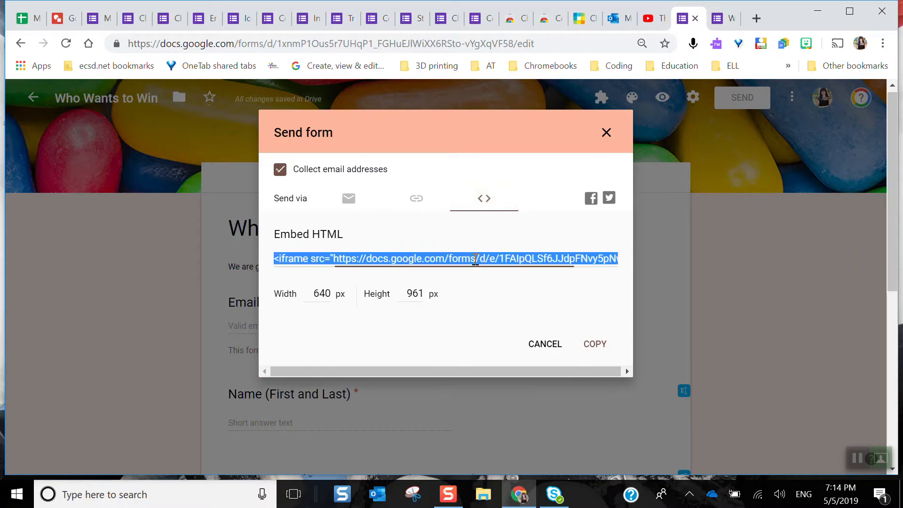
click(592, 348)
click(545, 348)
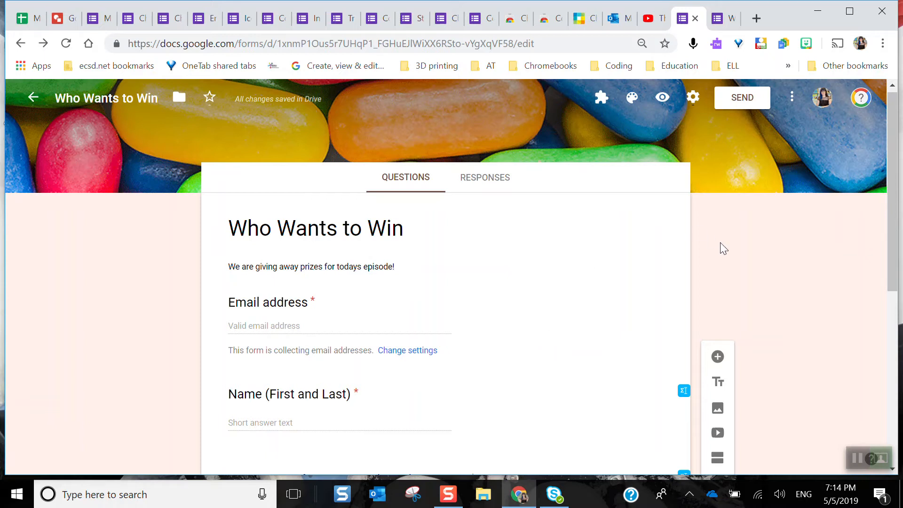
Add a colleague as a collaborator with edit access, send the notification invite, and finish the sharing settings
click(793, 100)
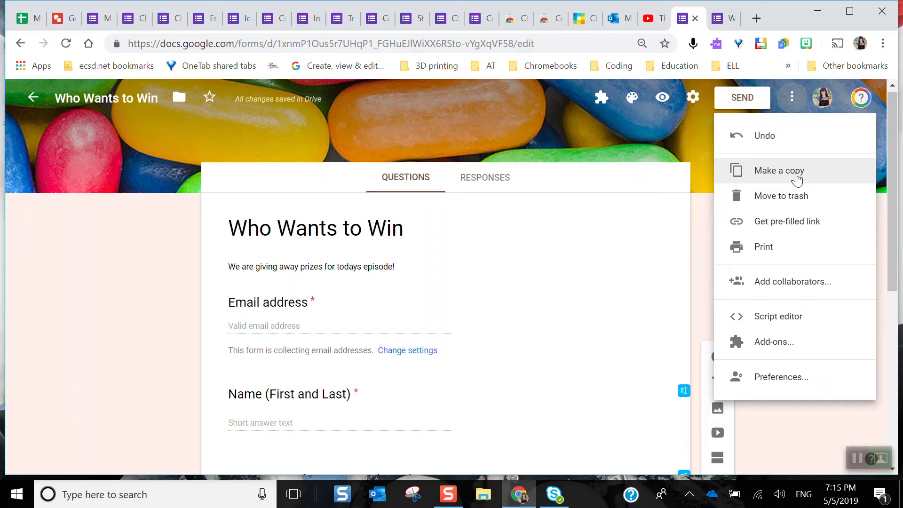
click(776, 286)
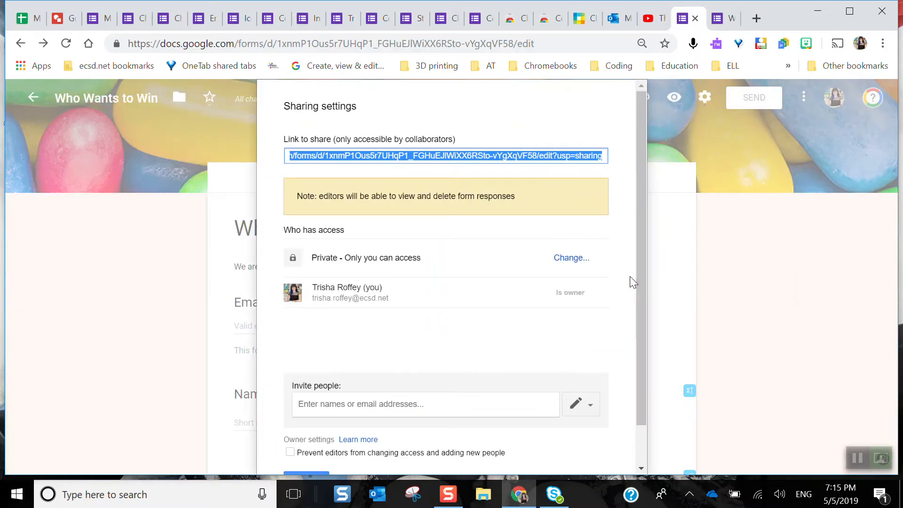
click(403, 403)
text(maas)
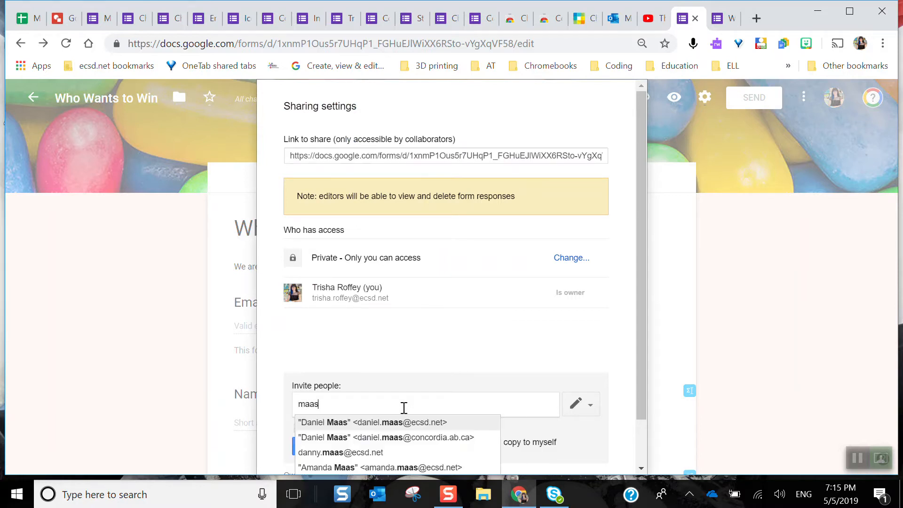
click(405, 423)
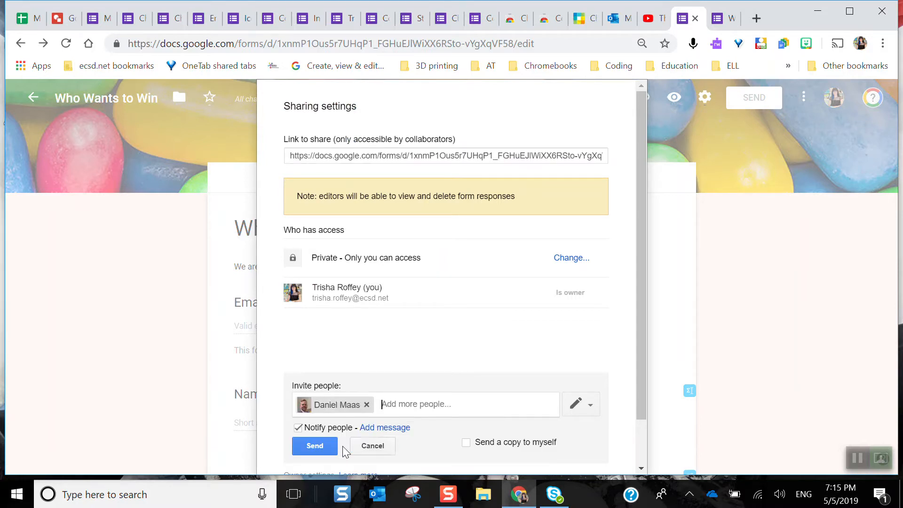
click(315, 444)
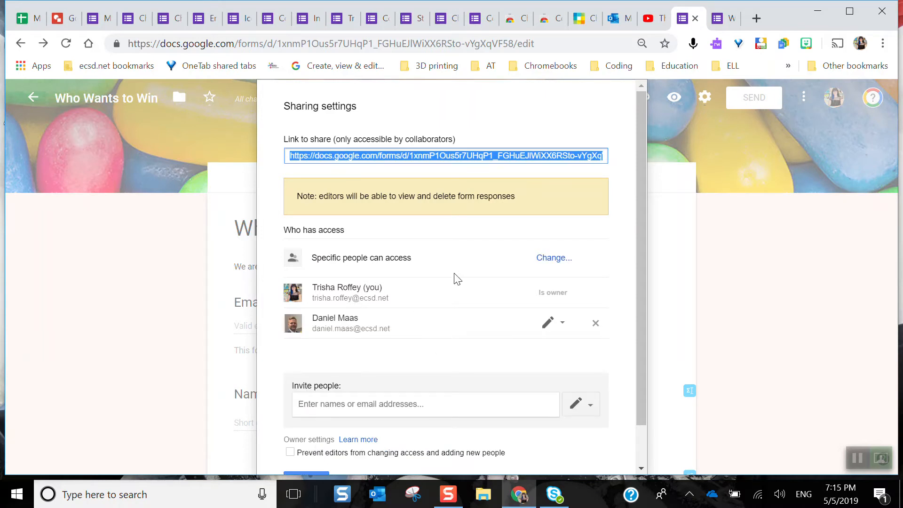
scroll(456, 278, down, 1)
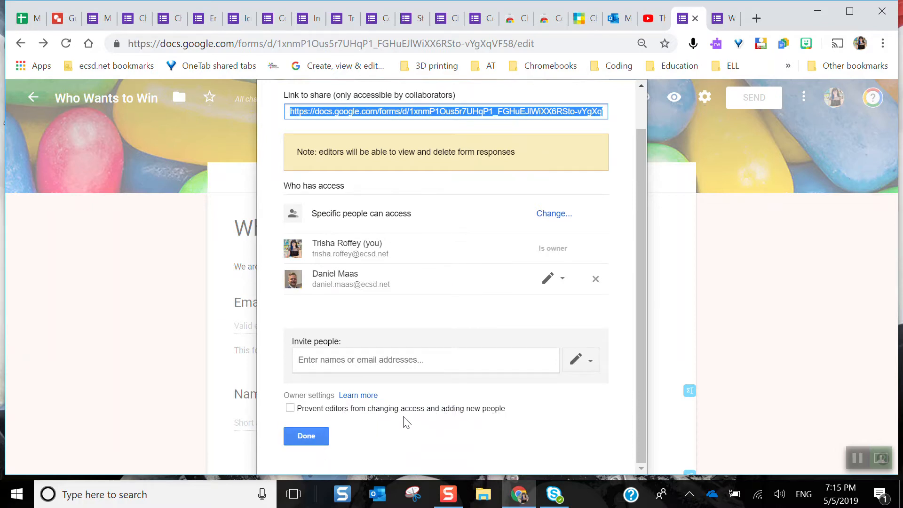
click(305, 436)
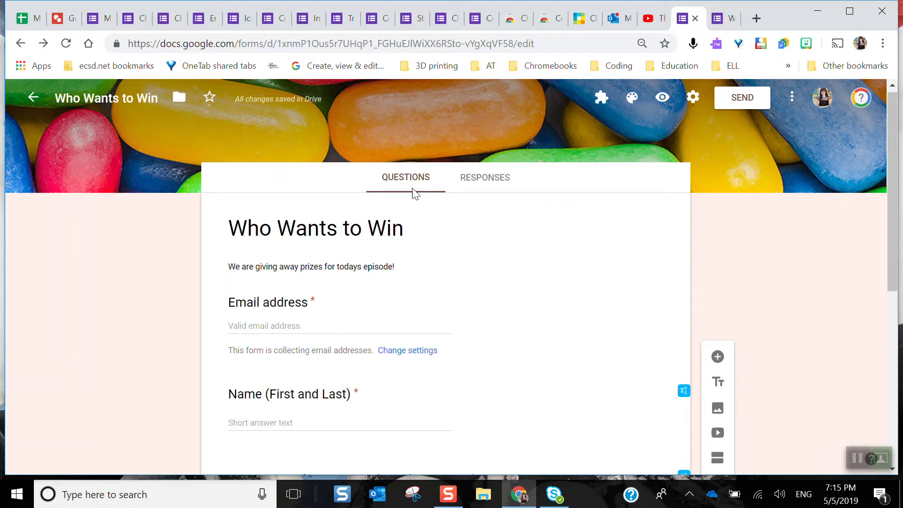
Switch to the existing selfie survey form and look through its video, image, multiple-choice, checkbox and scale questions
click(350, 22)
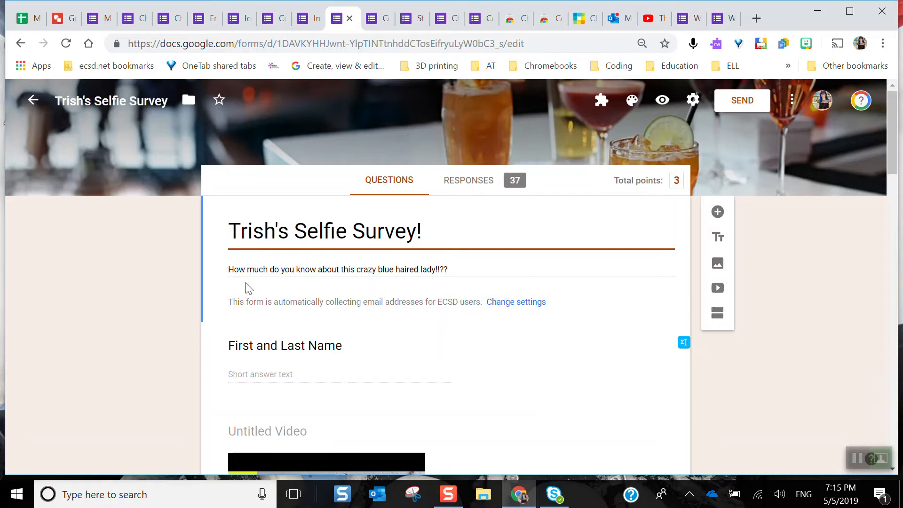
scroll(249, 288, down, 2)
scroll(248, 287, down, 4)
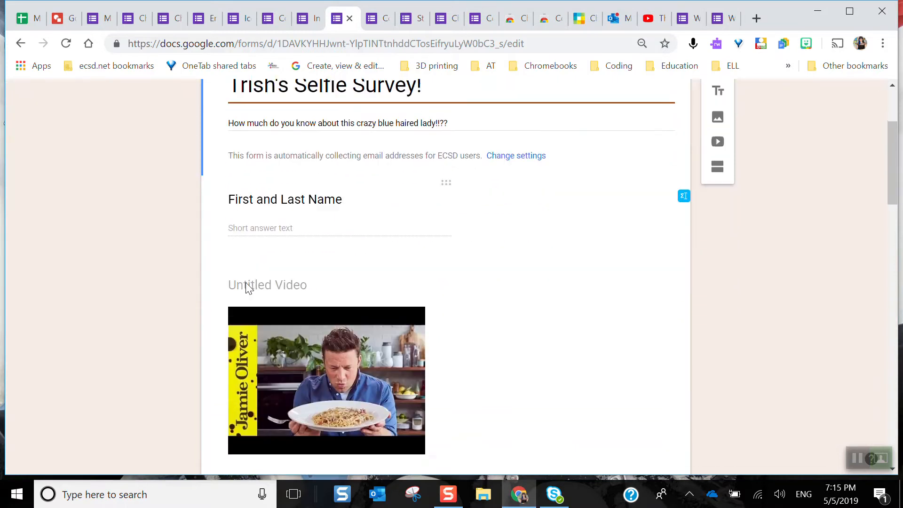
scroll(249, 287, down, 5)
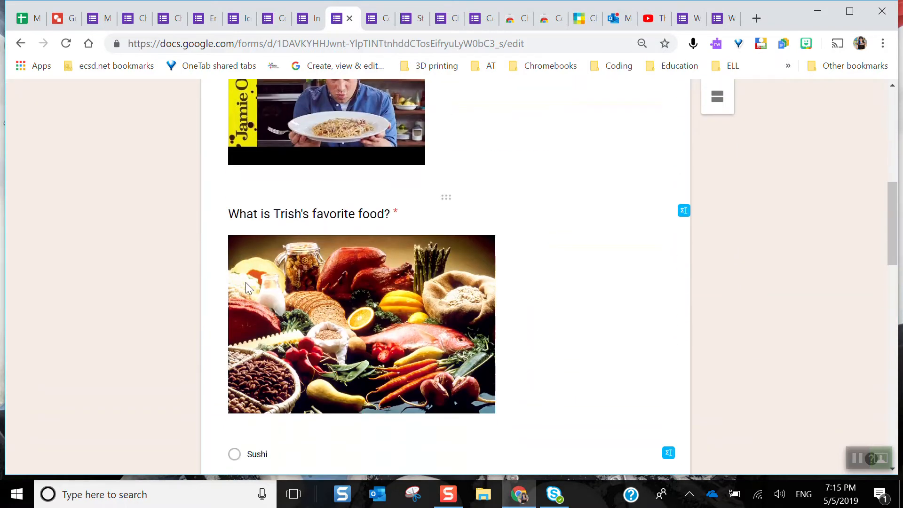
scroll(249, 288, down, 10)
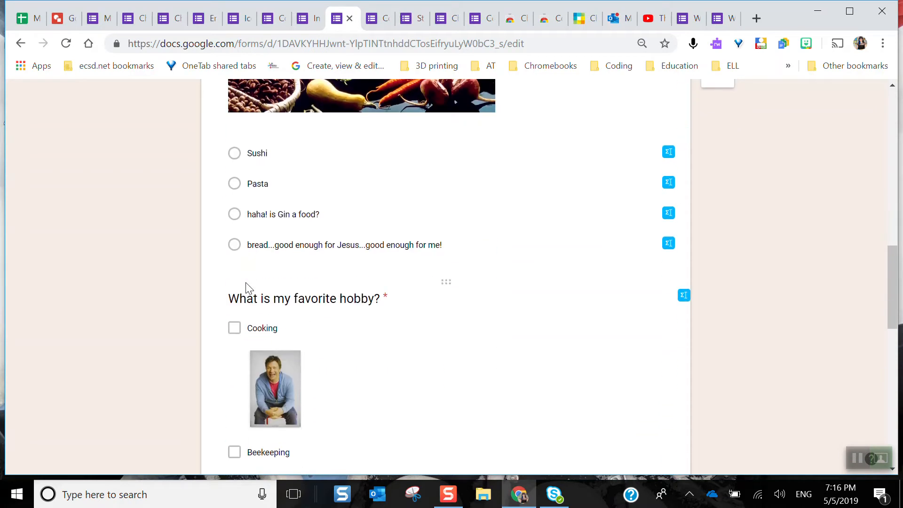
scroll(250, 288, down, 3)
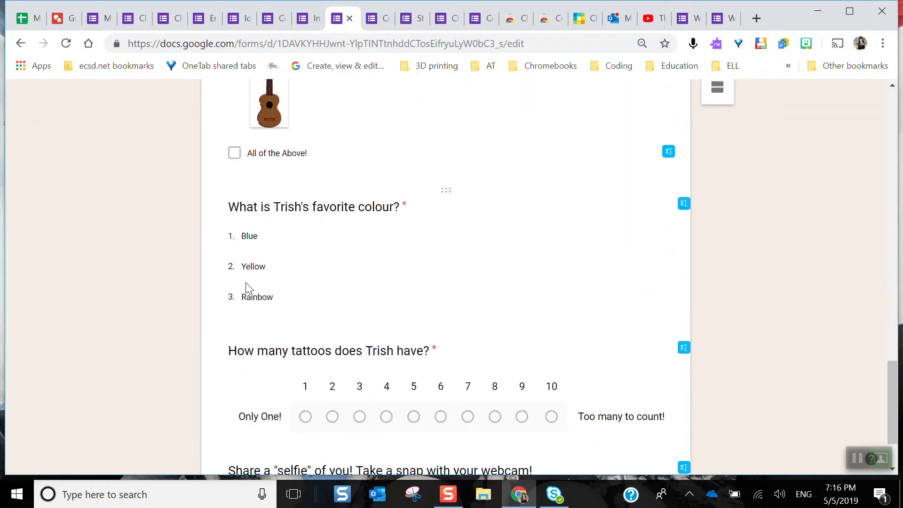
scroll(249, 288, down, 2)
scroll(246, 284, up, 20)
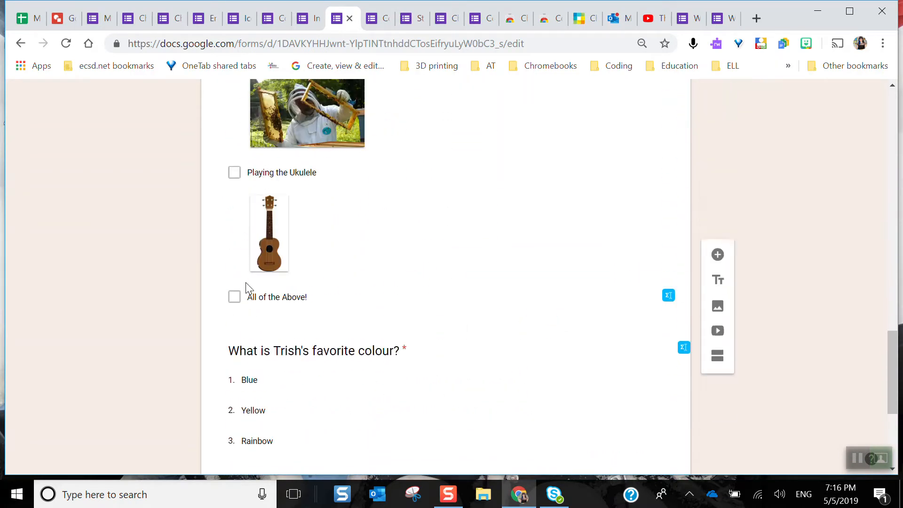
scroll(247, 287, up, 2)
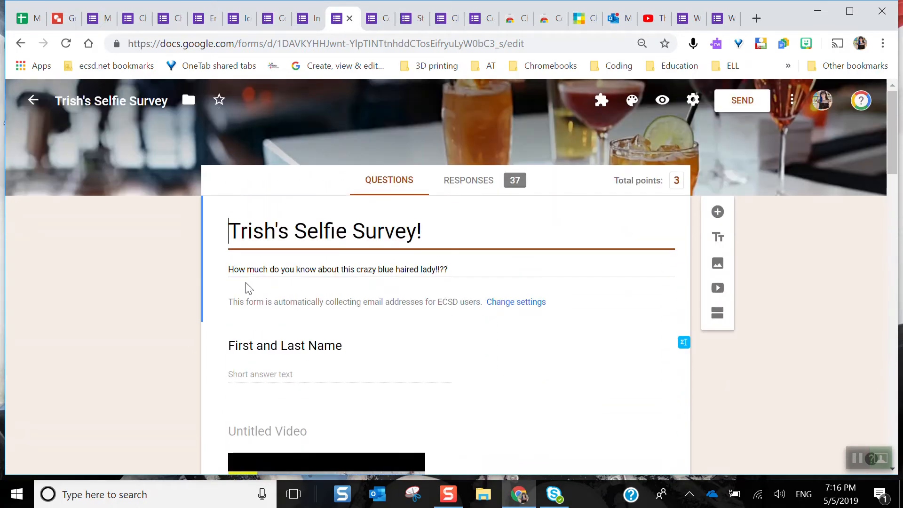
View the selfie survey's response summary and examine the insights, points distribution and respondents' score list
click(486, 186)
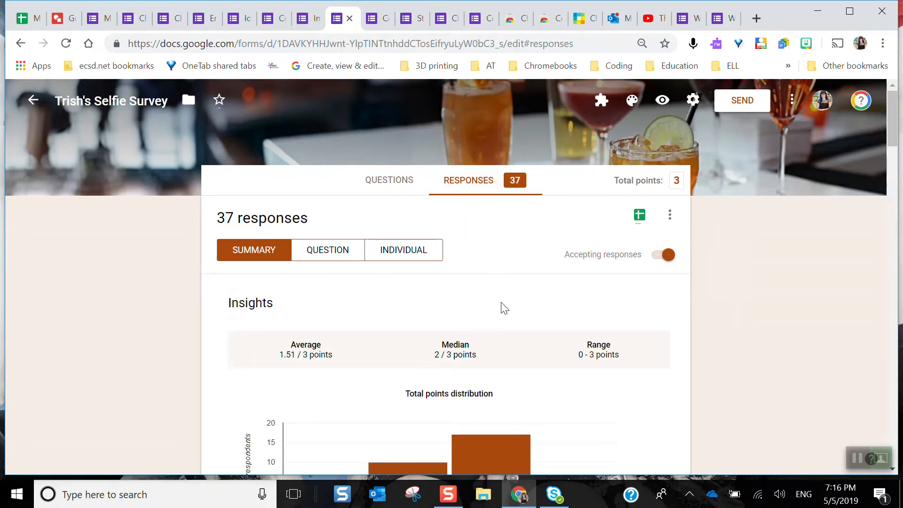
scroll(502, 308, down, 5)
scroll(503, 308, up, 1)
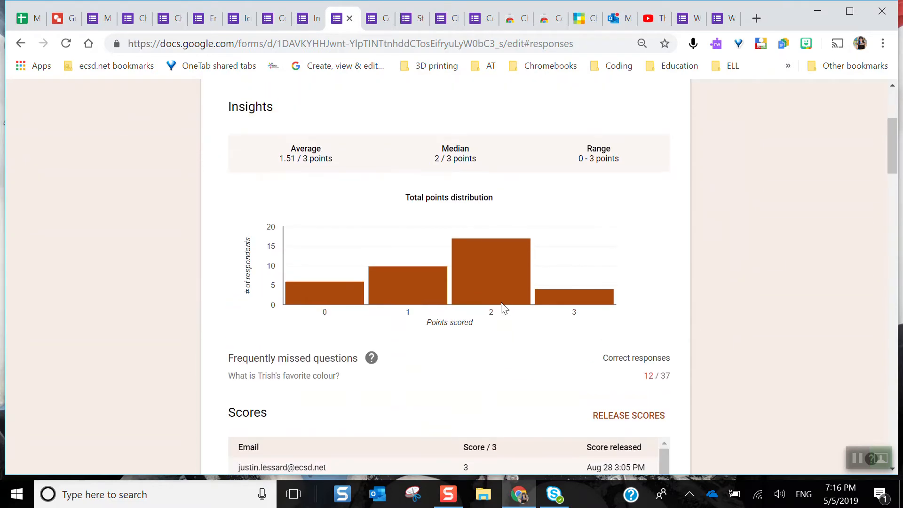
scroll(502, 308, up, 1)
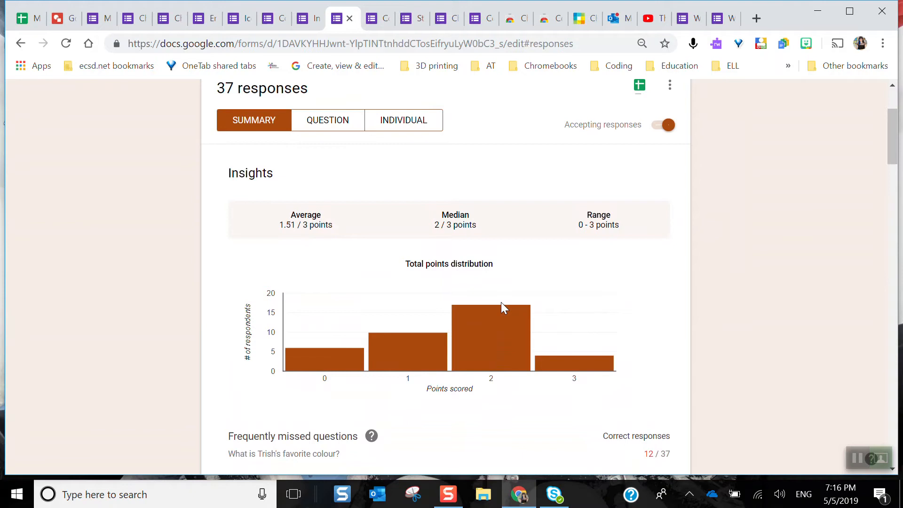
scroll(501, 304, down, 3)
scroll(501, 303, up, 1)
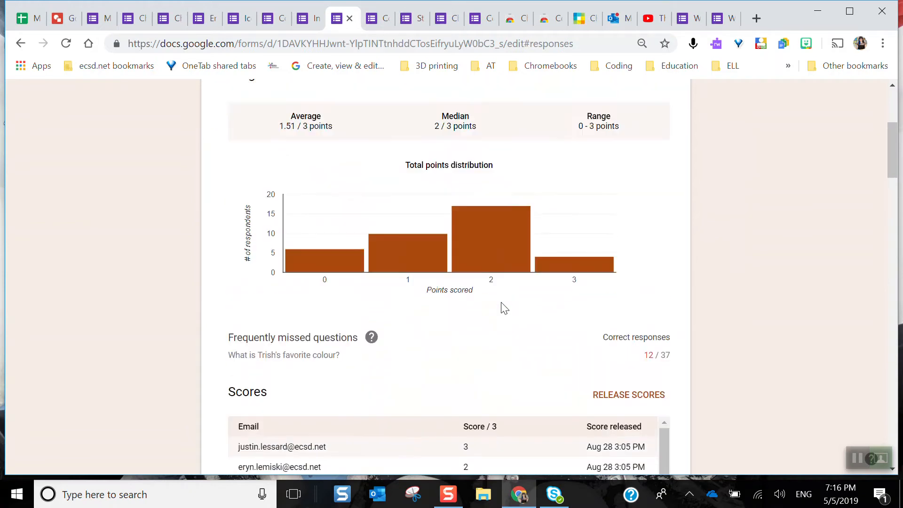
scroll(503, 308, down, 5)
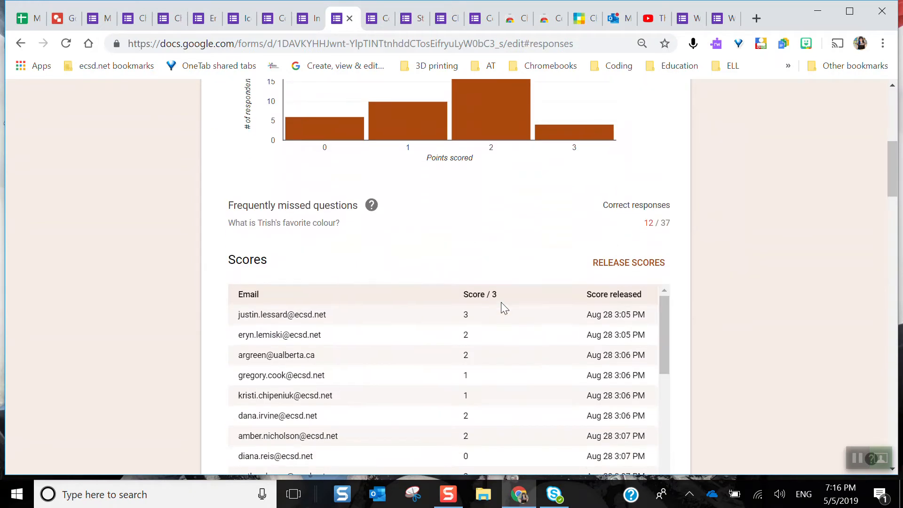
scroll(501, 307, down, 3)
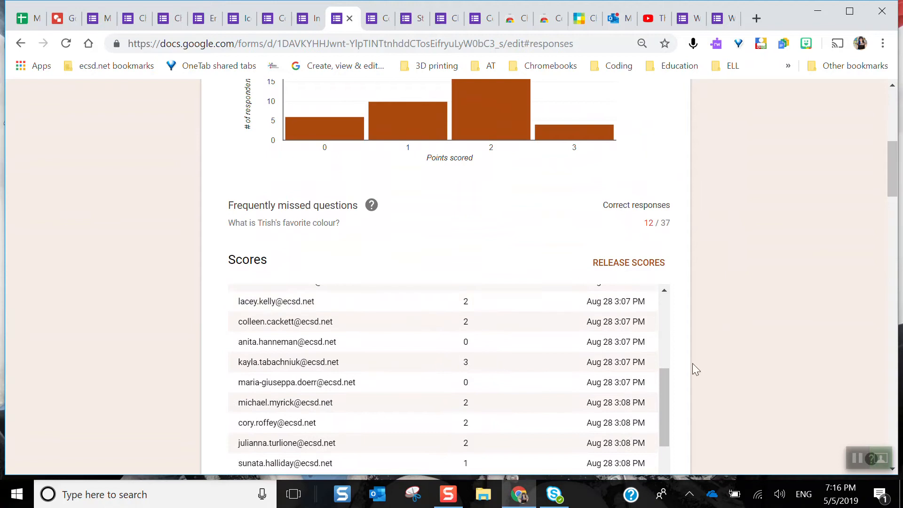
Review the answer charts for each survey question, down to the uploaded selfie files
scroll(683, 374, down, 10)
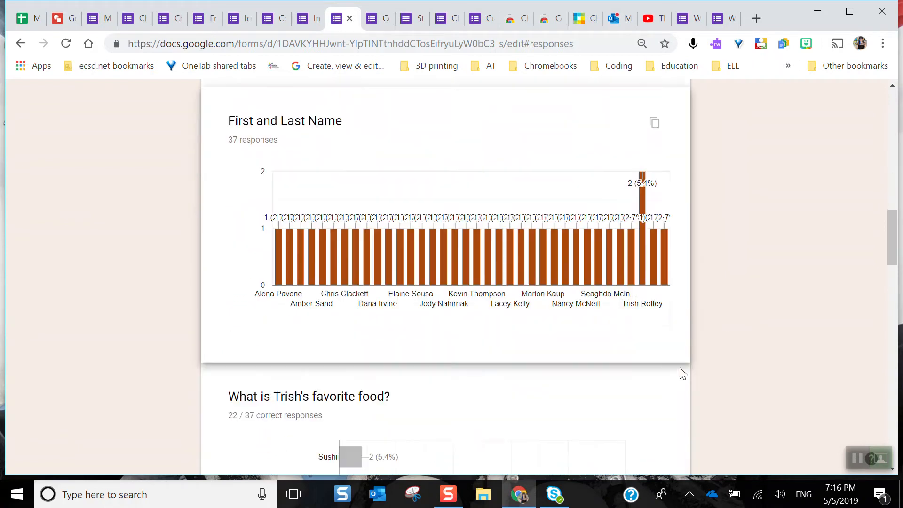
scroll(683, 374, down, 4)
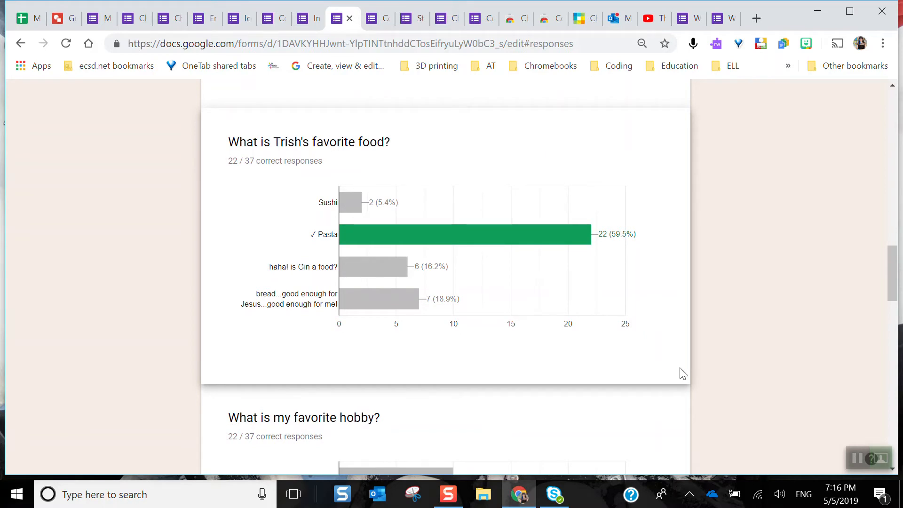
scroll(683, 374, down, 7)
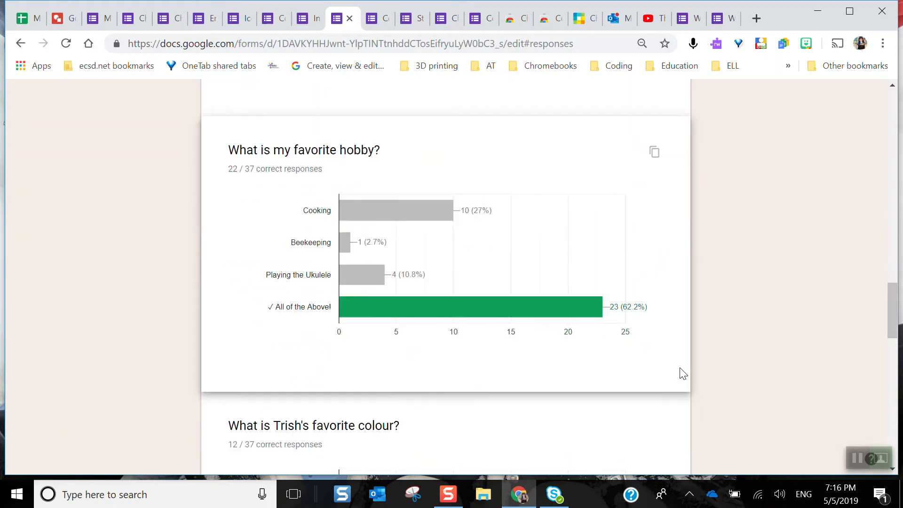
scroll(683, 374, down, 6)
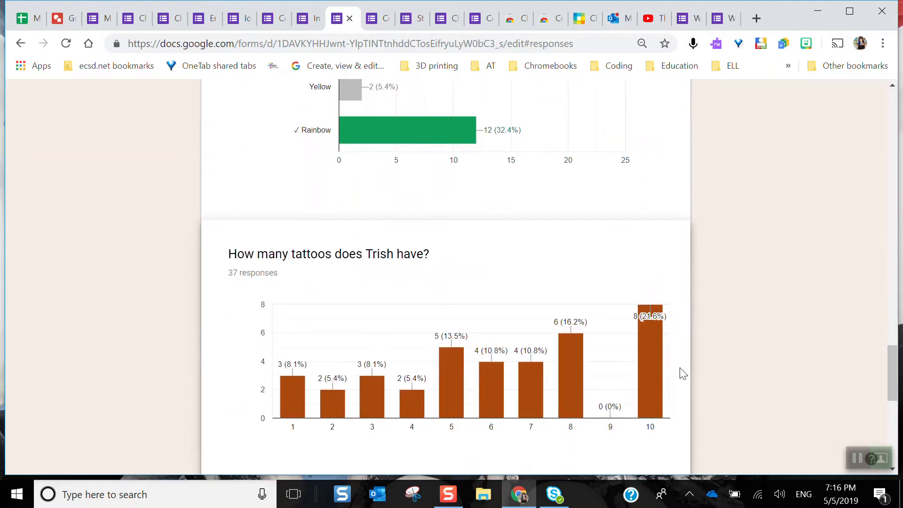
scroll(683, 374, down, 6)
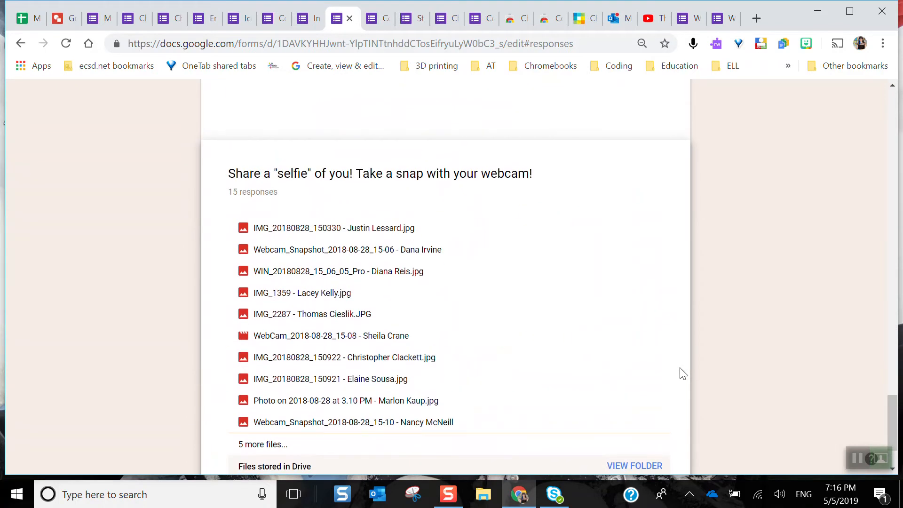
scroll(682, 374, down, 1)
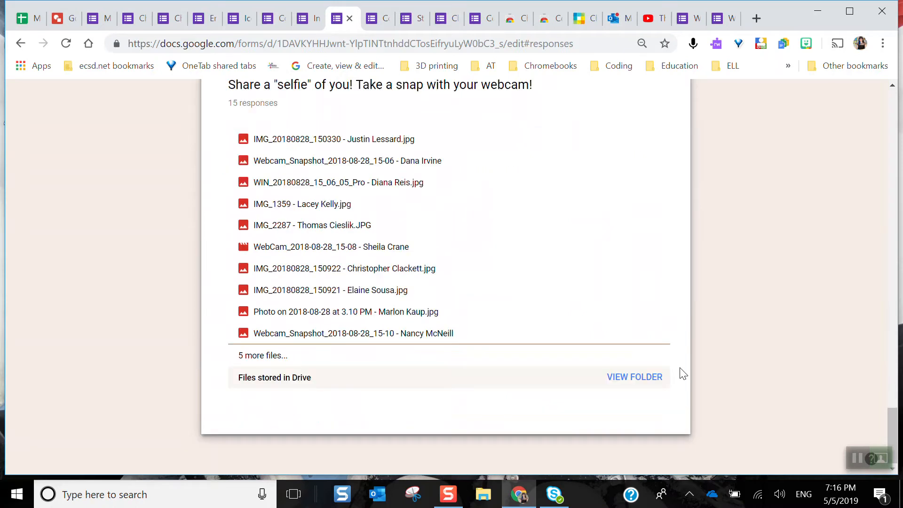
Open the selfie survey's responses in their linked spreadsheet
scroll(683, 374, up, 13)
scroll(683, 374, up, 15)
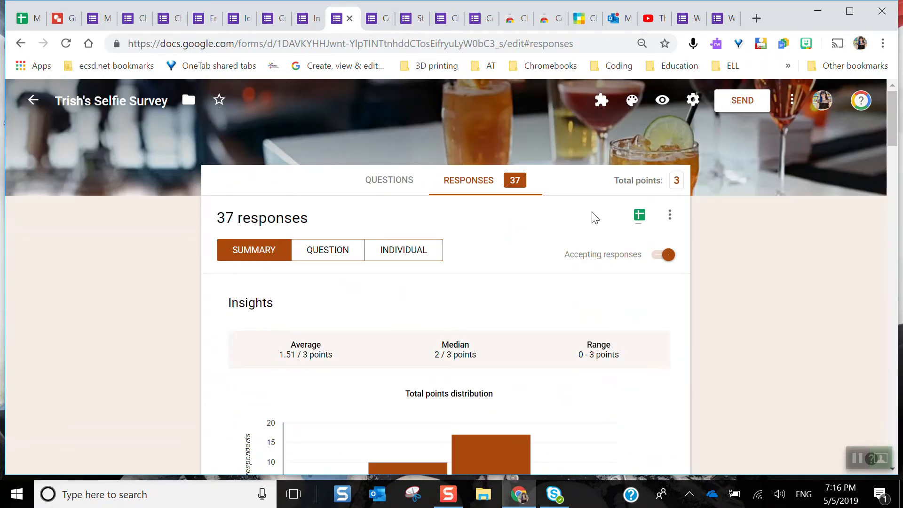
click(640, 216)
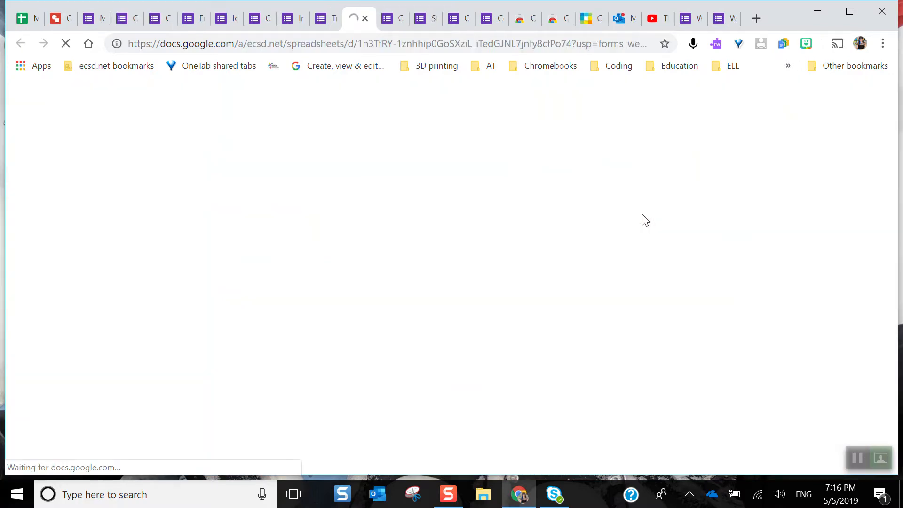
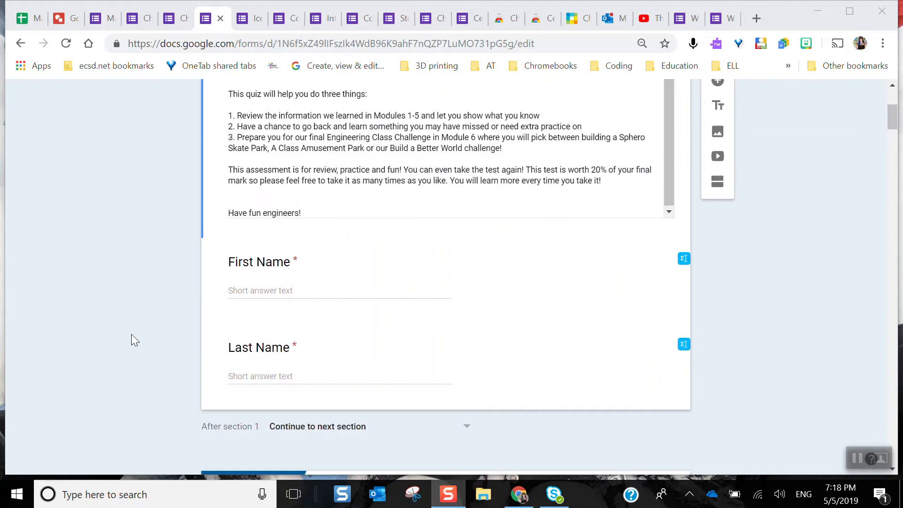
Examine the engineering quiz's Module 1 Safety section, including the safety gear picture question, its answer options and the scissors image-choice question
scroll(131, 334, down, 3)
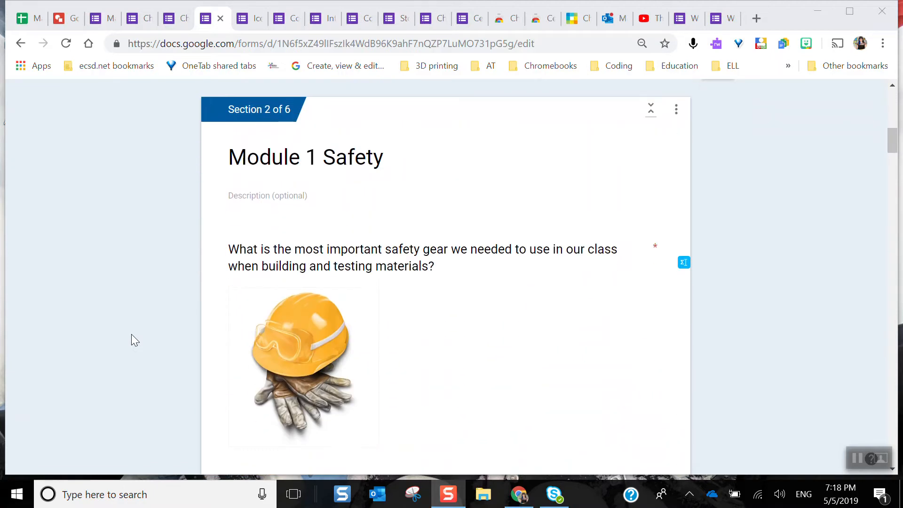
scroll(131, 334, down, 2)
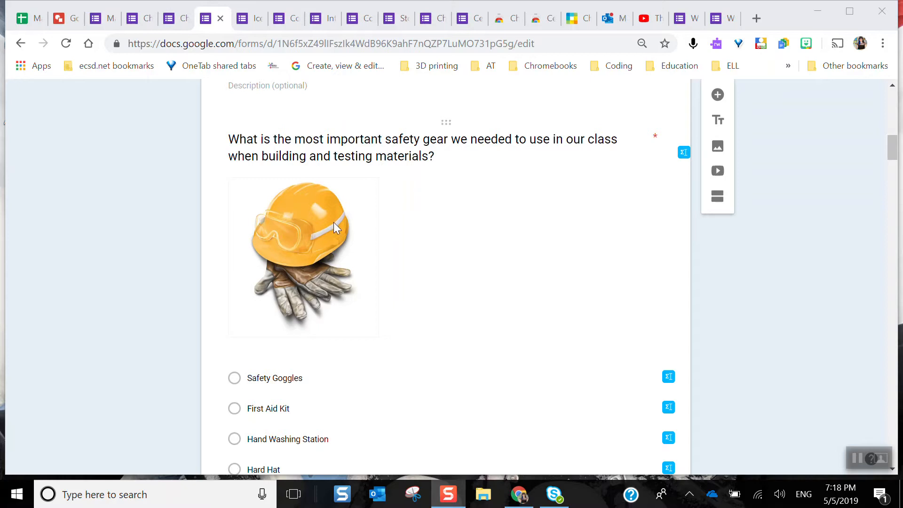
click(309, 227)
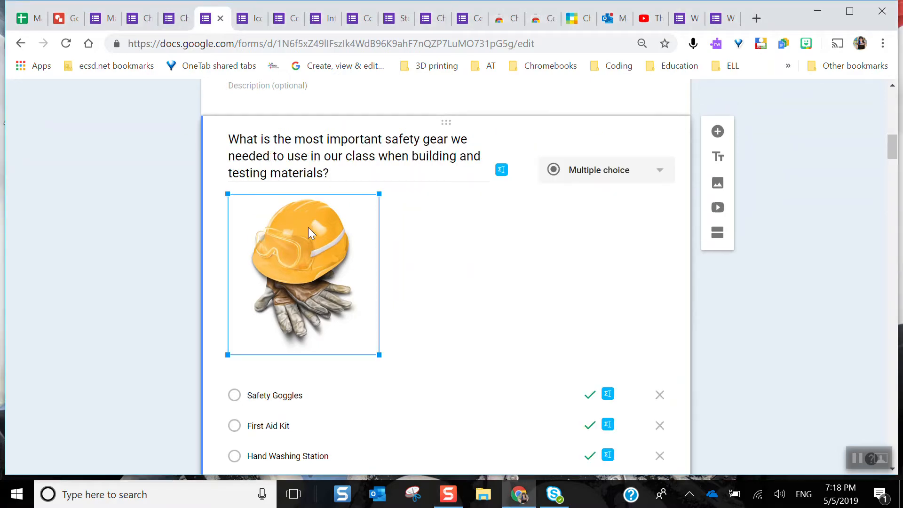
triple_click(442, 149)
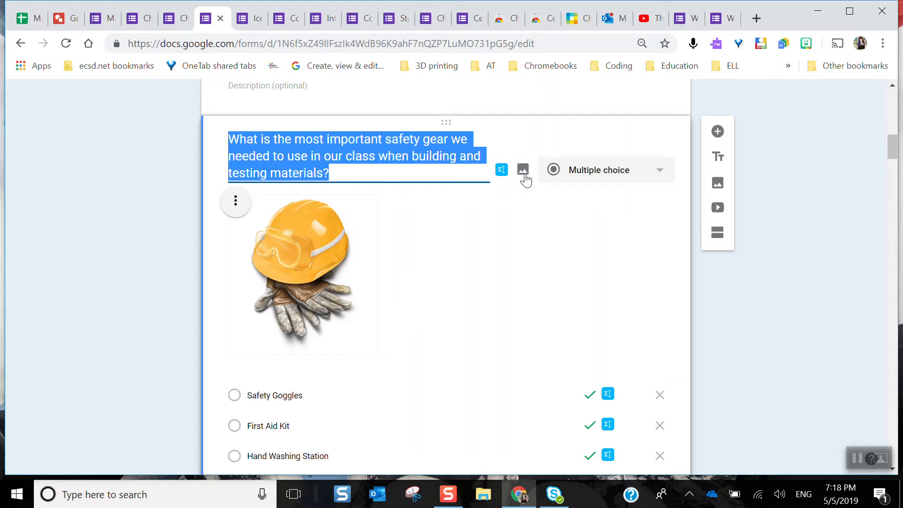
scroll(525, 179, down, 3)
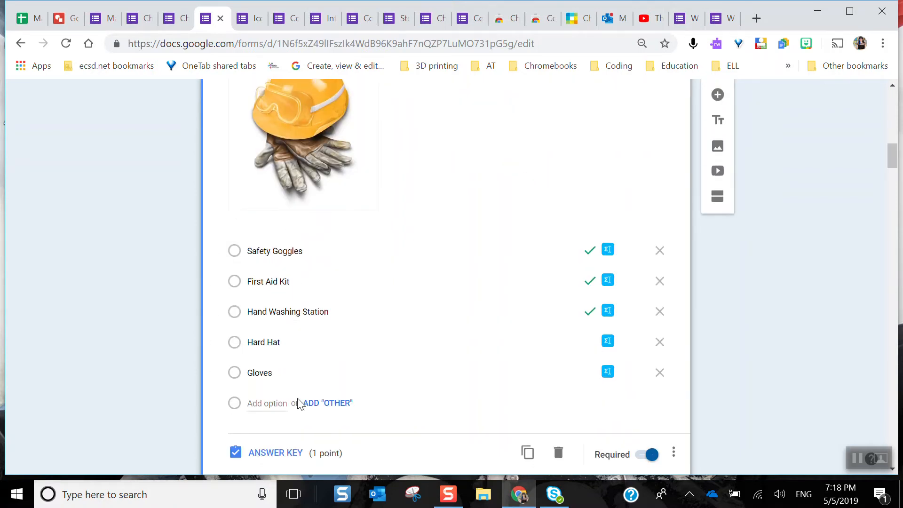
scroll(160, 373, down, 7)
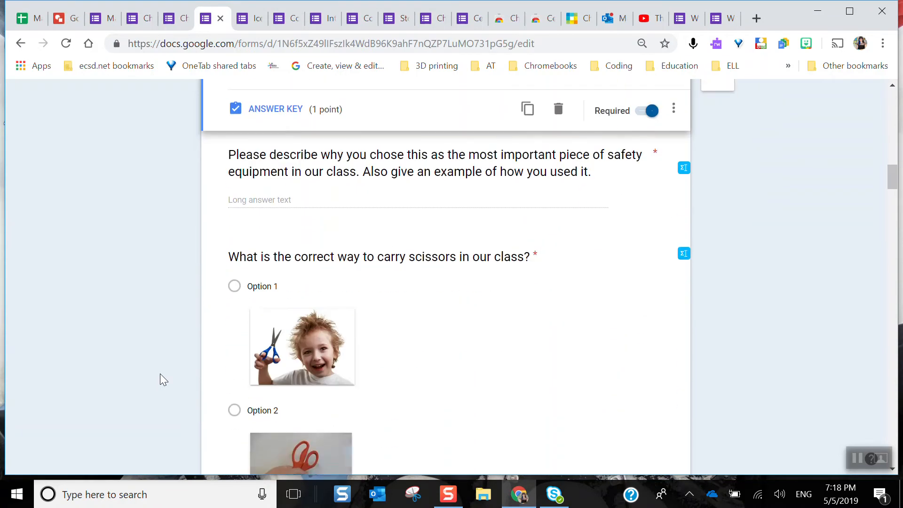
scroll(160, 373, down, 2)
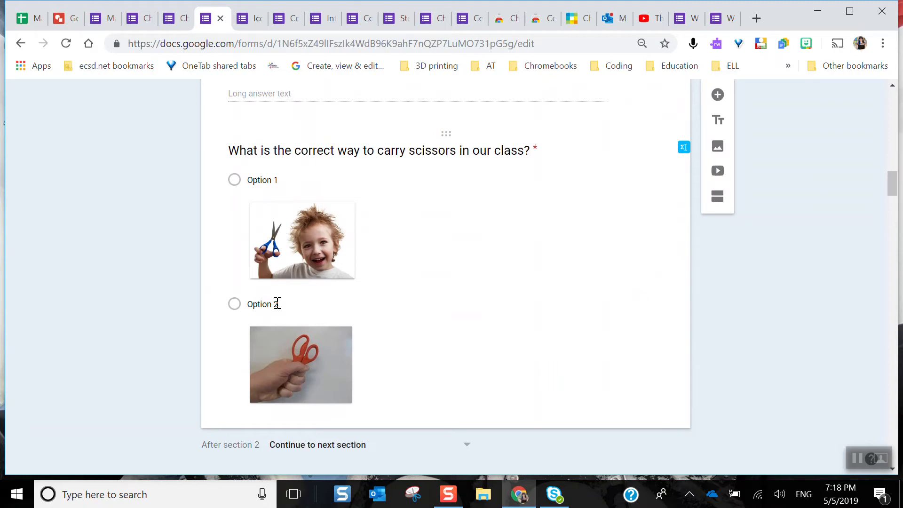
scroll(277, 303, up, 2)
scroll(277, 303, down, 7)
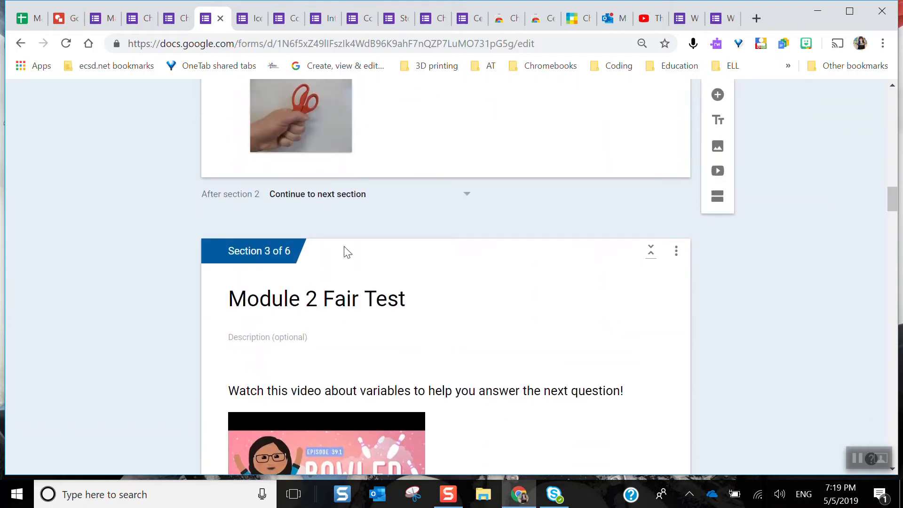
Review the quiz's Module 2 Fair Test video and long-answer question, plus the bridge, tree and gumball questions in Module 3
scroll(572, 260, down, 6)
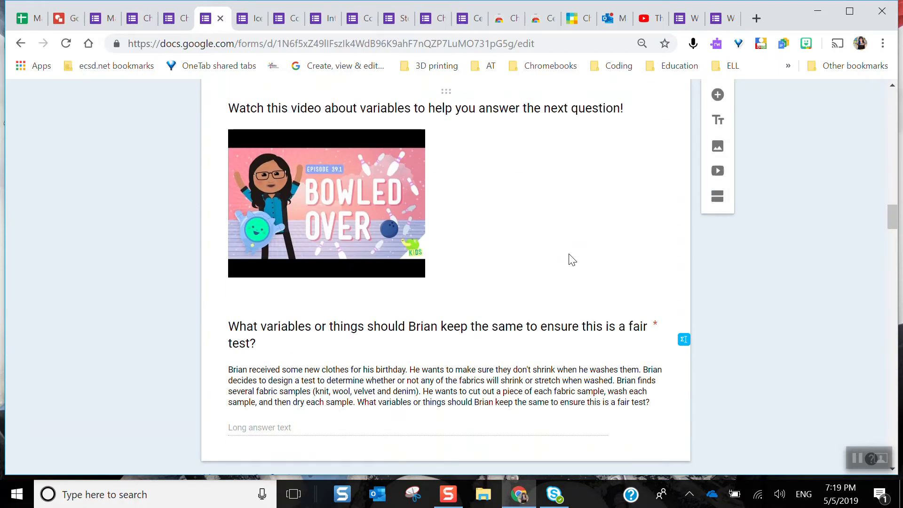
scroll(571, 260, up, 1)
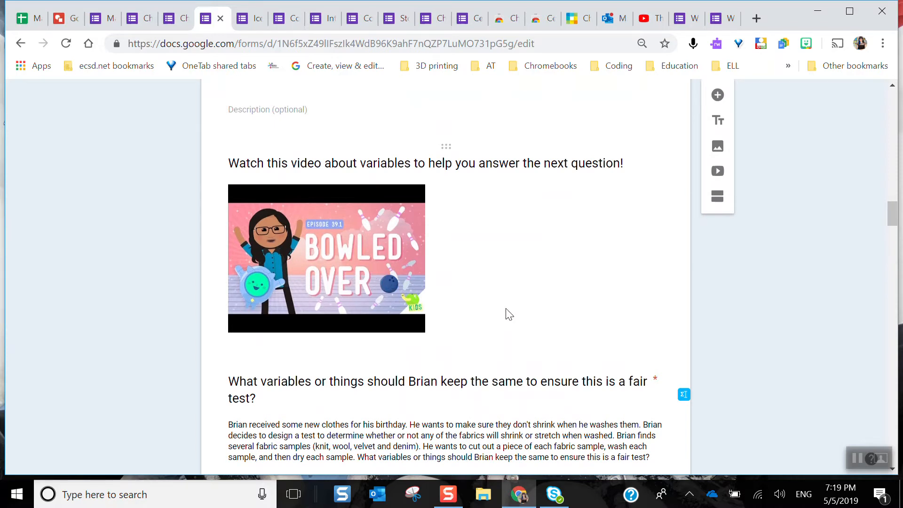
scroll(508, 314, down, 3)
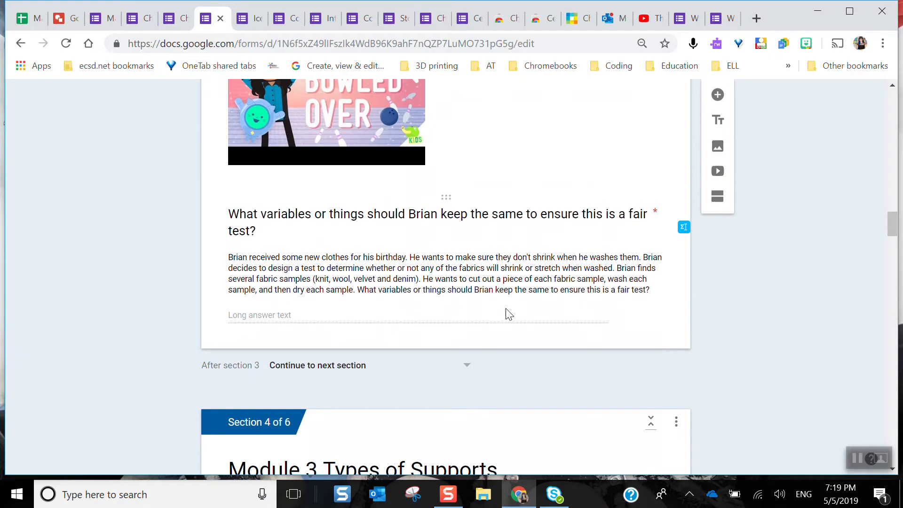
scroll(506, 308, down, 7)
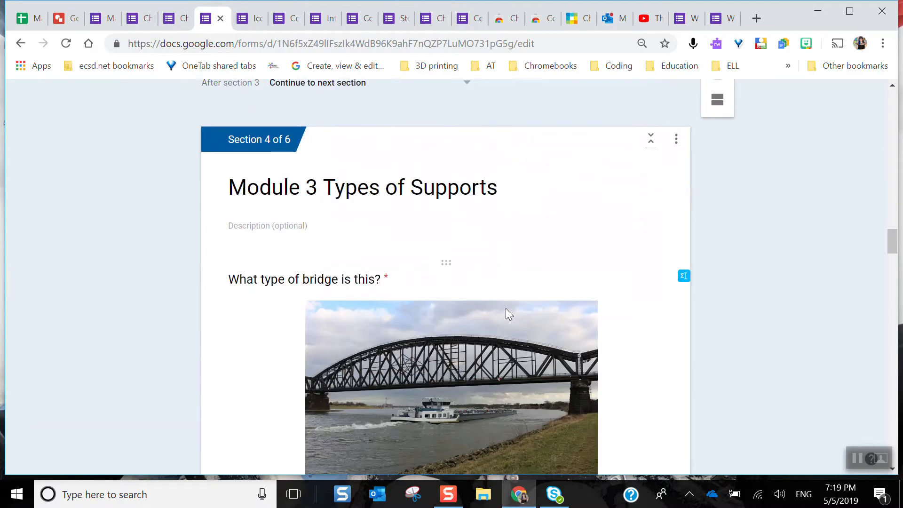
scroll(506, 309, down, 8)
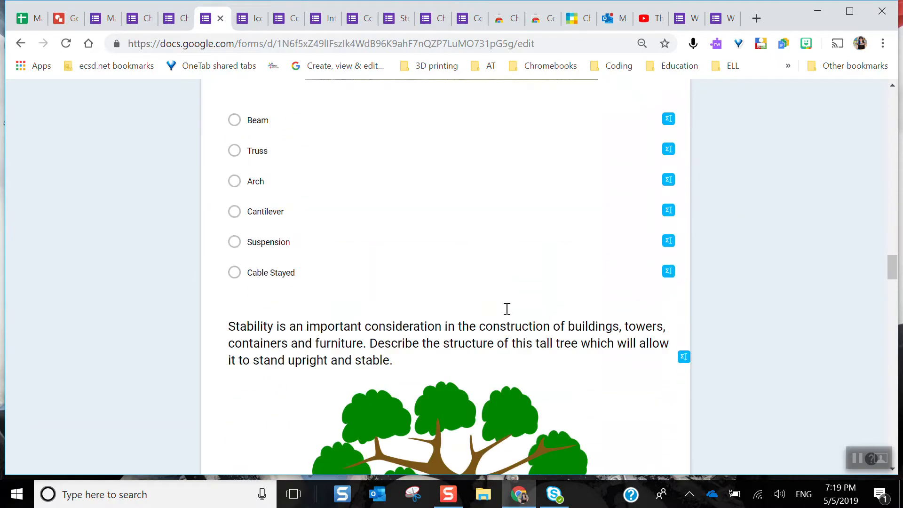
scroll(506, 308, down, 12)
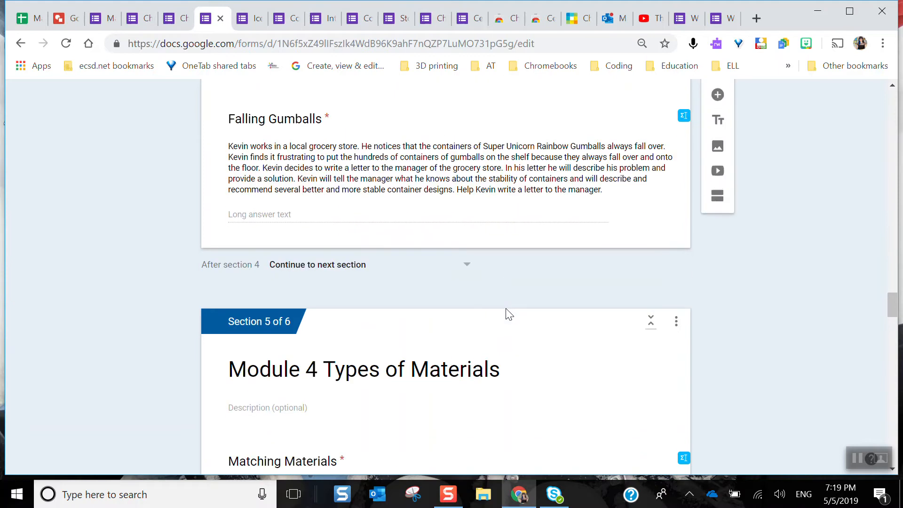
scroll(505, 309, up, 20)
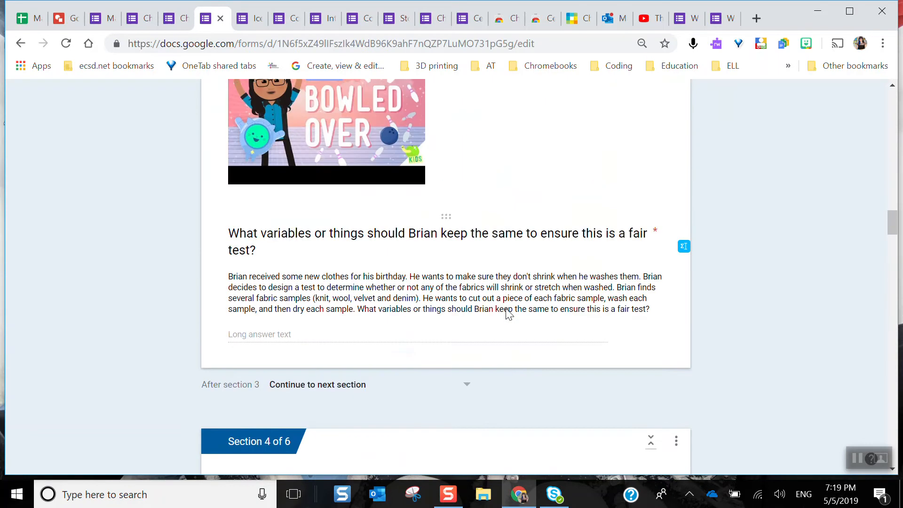
Switch to the Copy of Eye Spy! form and look through its intro video, image-choice questions and hidden-object picture question
click(856, 458)
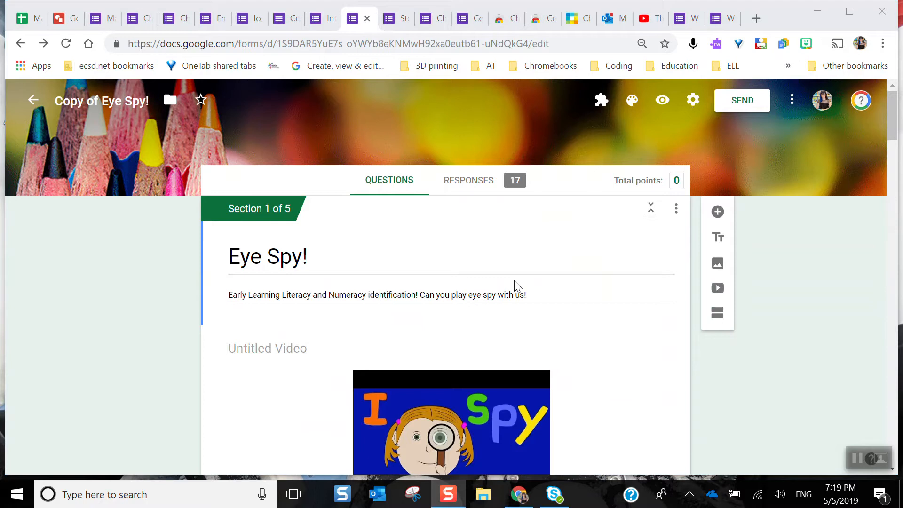
scroll(517, 285, down, 3)
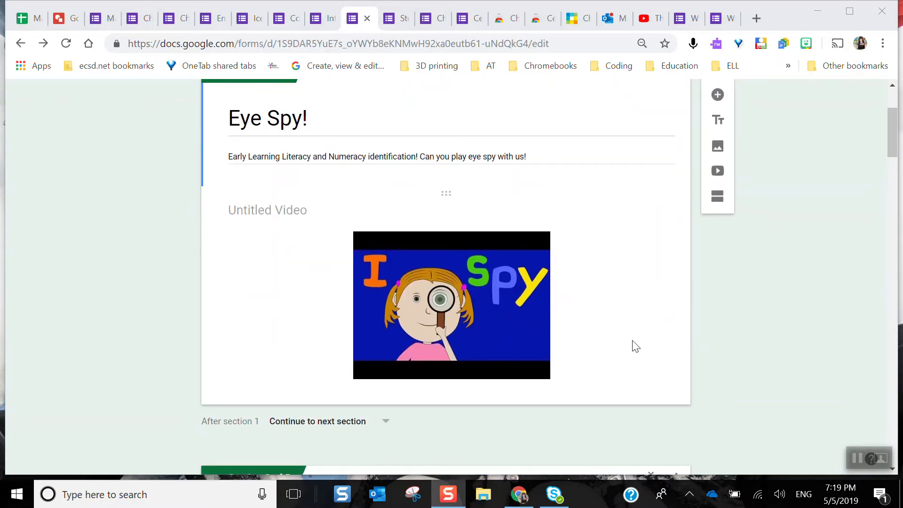
scroll(635, 346, down, 10)
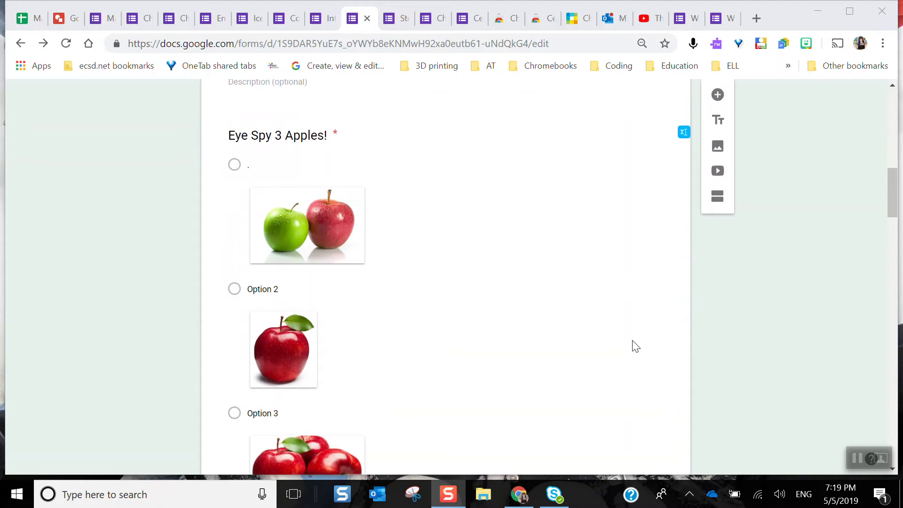
scroll(489, 340, down, 2)
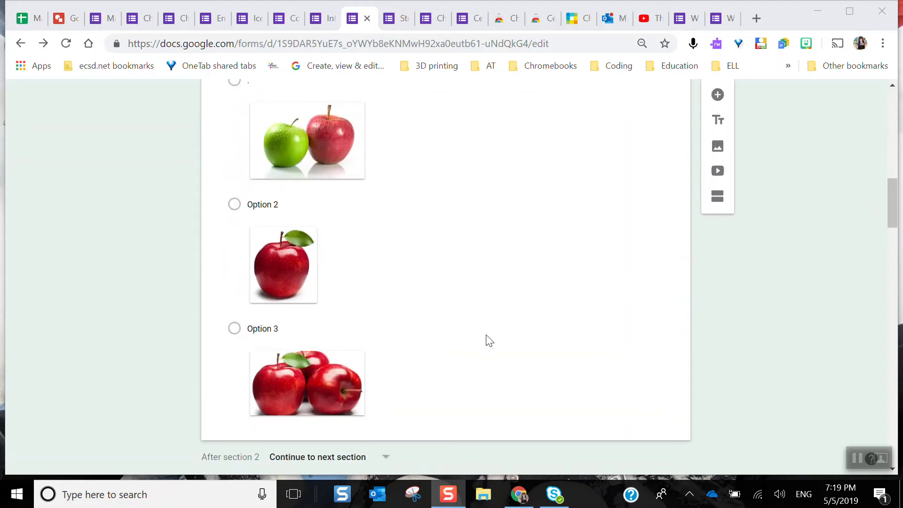
scroll(489, 340, down, 10)
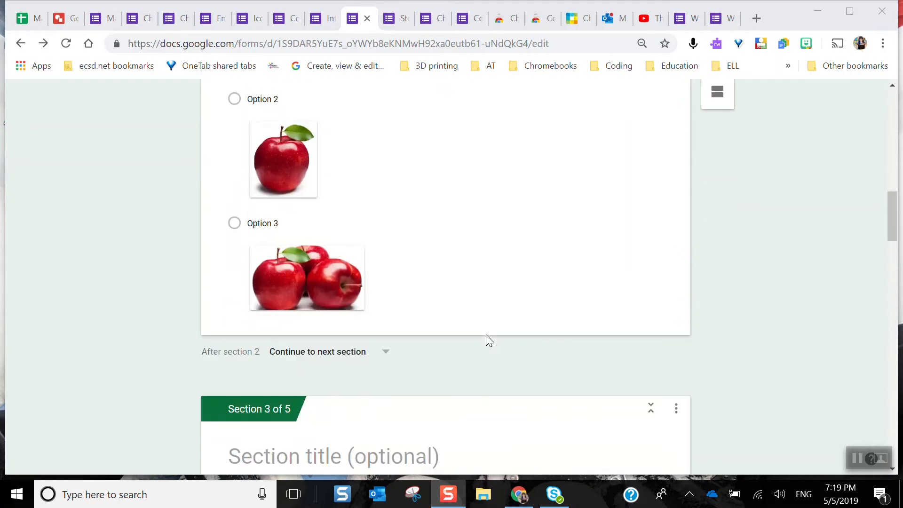
scroll(489, 340, down, 2)
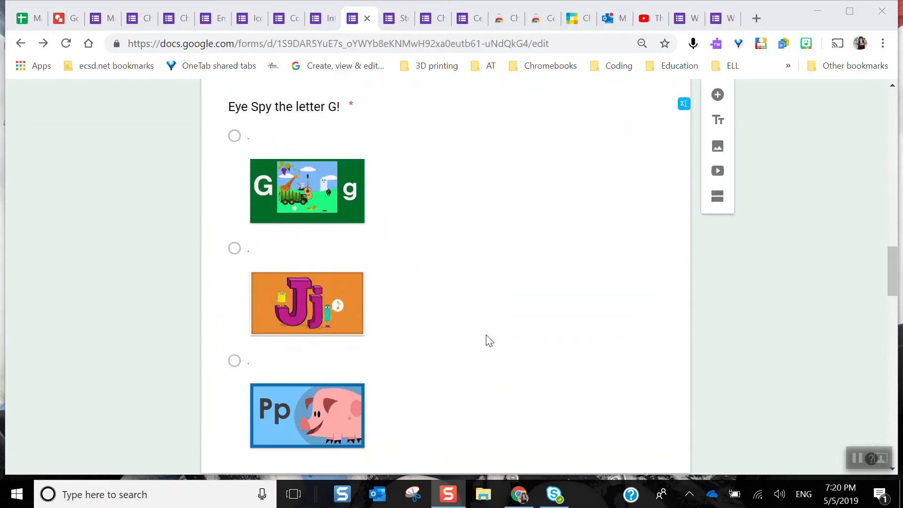
scroll(489, 341, down, 12)
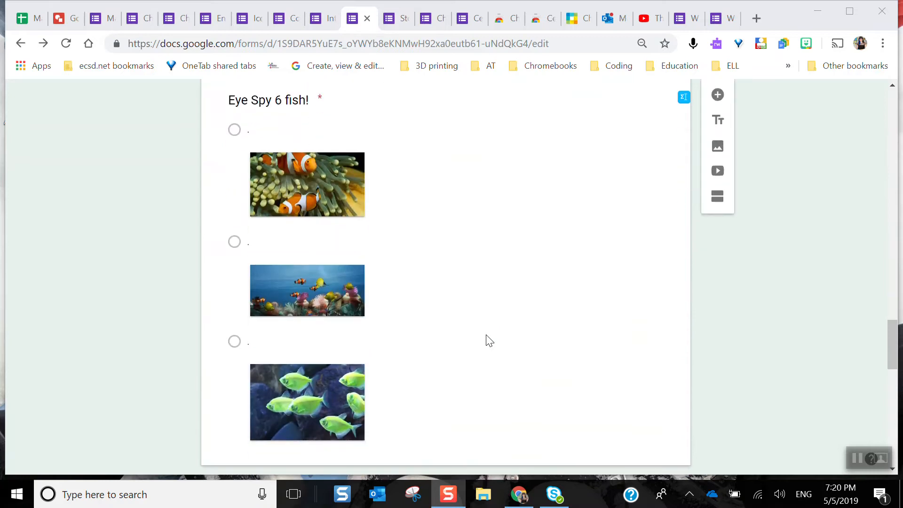
scroll(486, 335, down, 12)
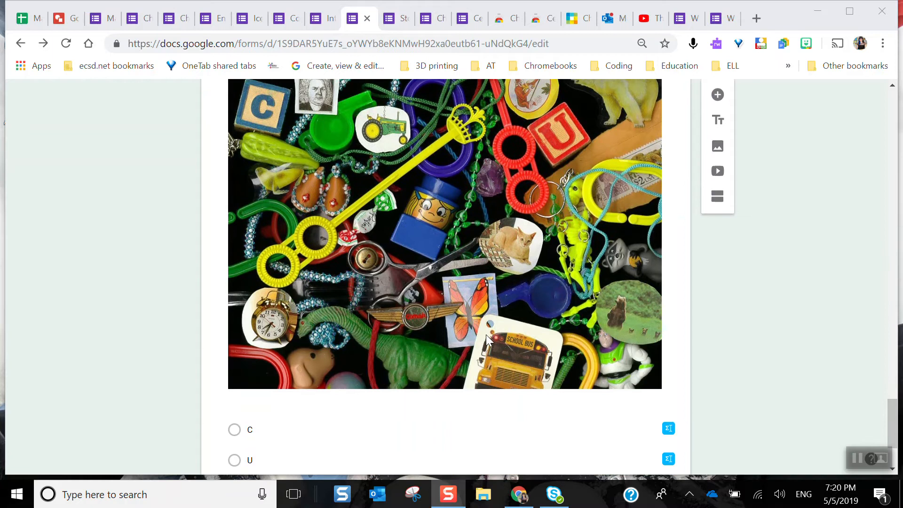
scroll(486, 334, up, 1)
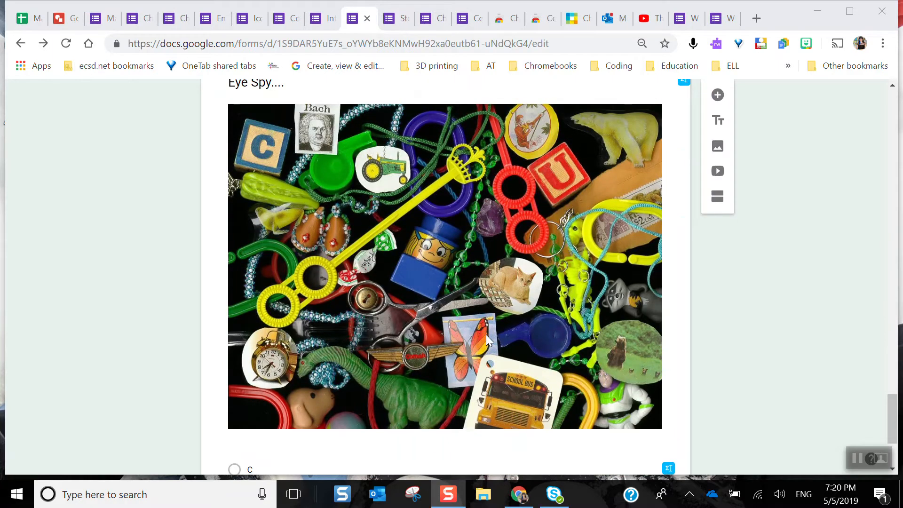
scroll(486, 334, down, 3)
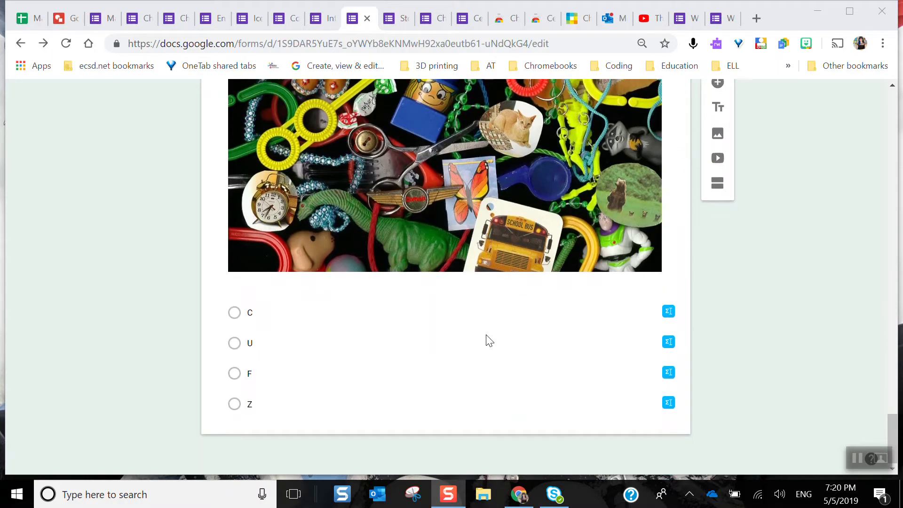
scroll(486, 335, up, 6)
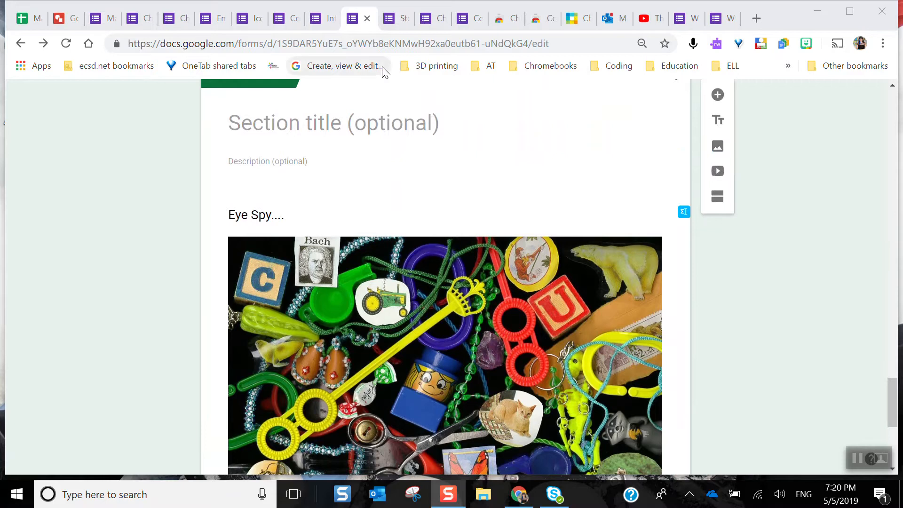
Switch to the Story Smarts! form and look through its story video and the illustrated multiple-choice, long-answer and short-answer questions
click(396, 20)
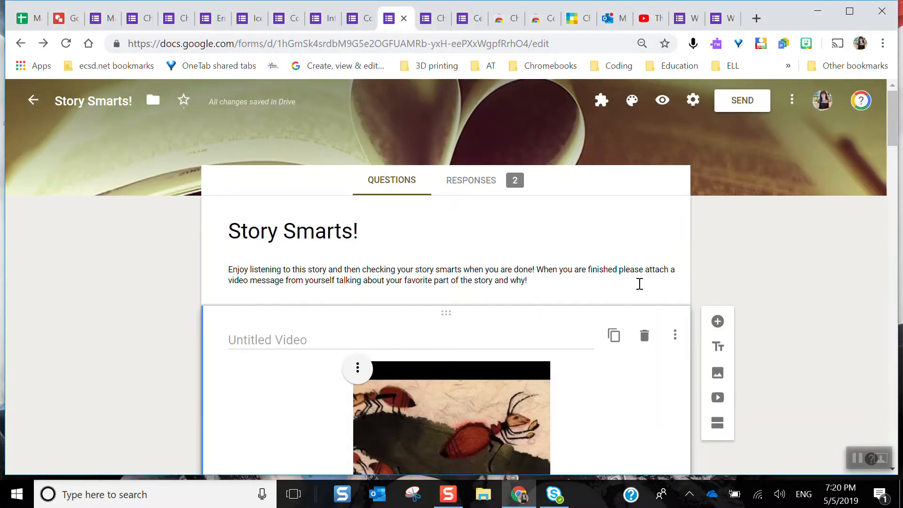
scroll(639, 284, down, 3)
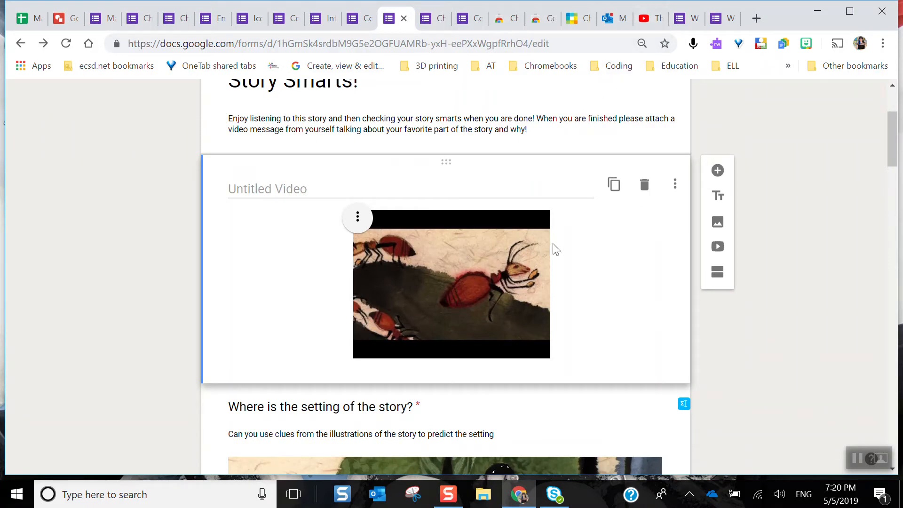
scroll(555, 250, down, 3)
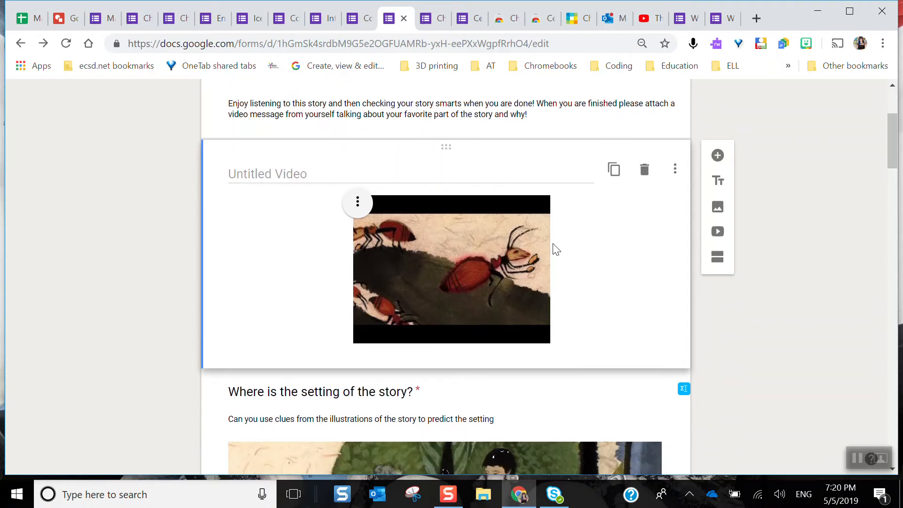
scroll(553, 245, down, 2)
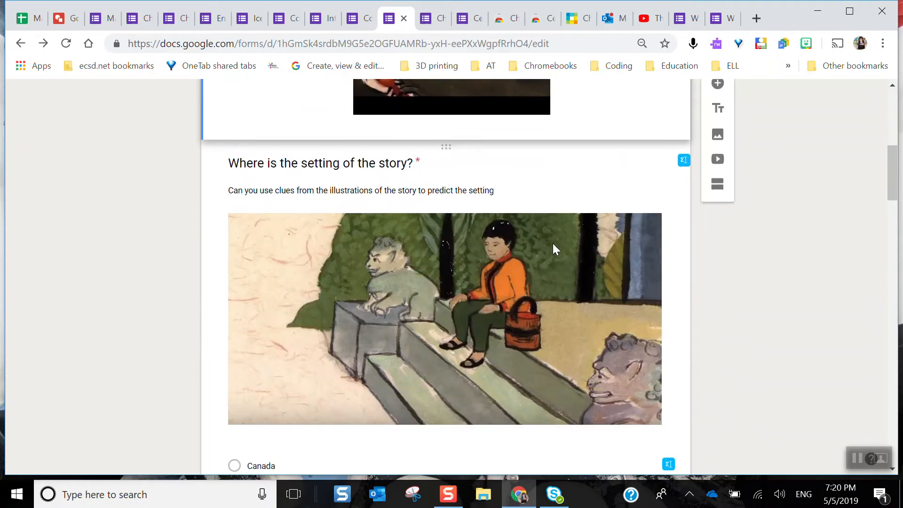
scroll(553, 244, down, 4)
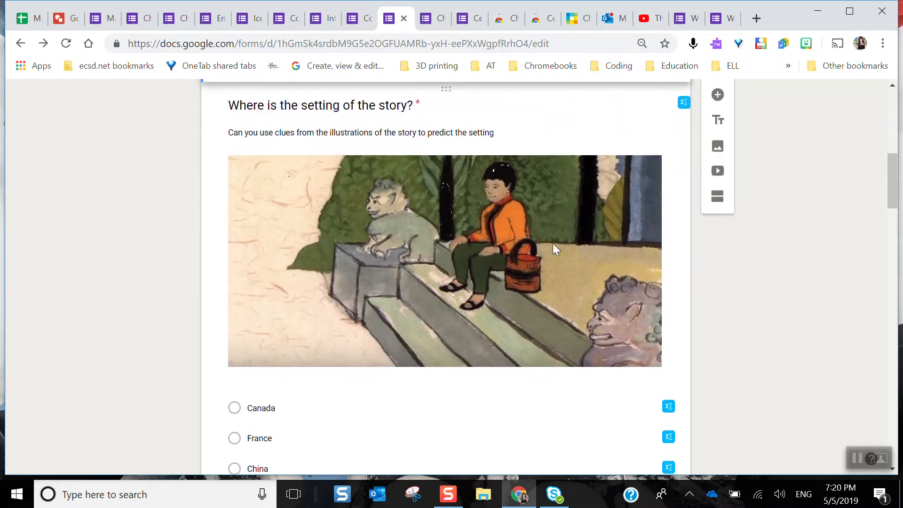
scroll(553, 247, down, 3)
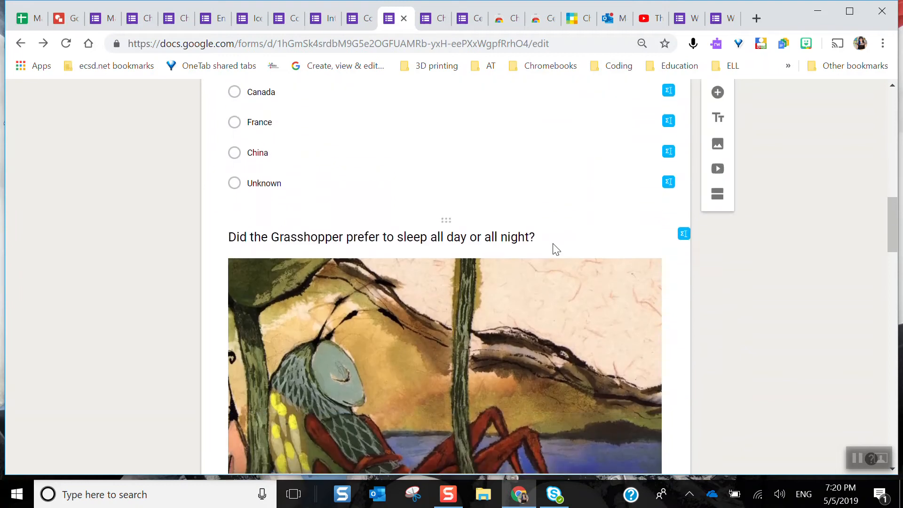
scroll(553, 247, down, 3)
scroll(552, 244, down, 9)
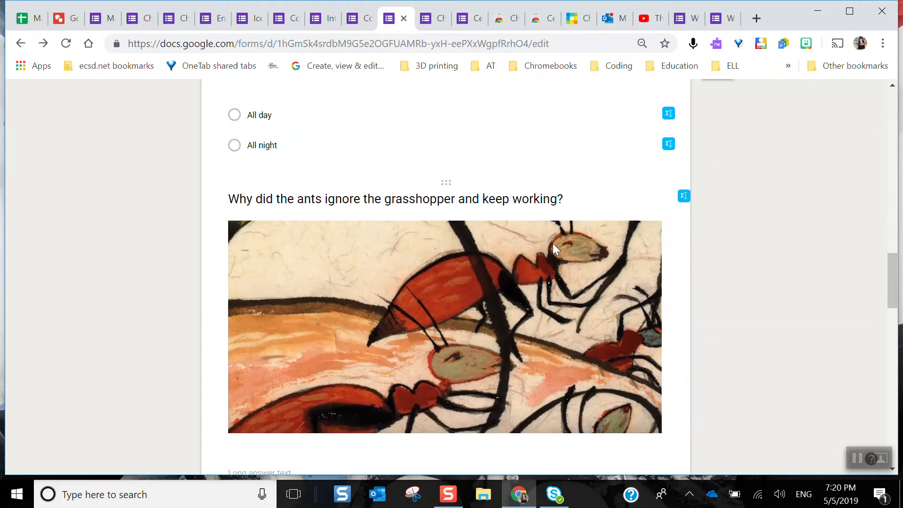
scroll(552, 244, down, 13)
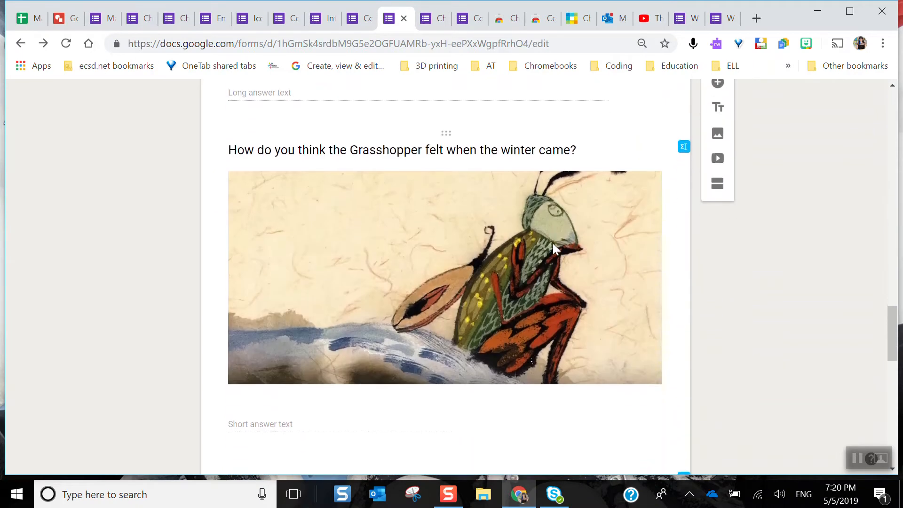
scroll(552, 243, down, 7)
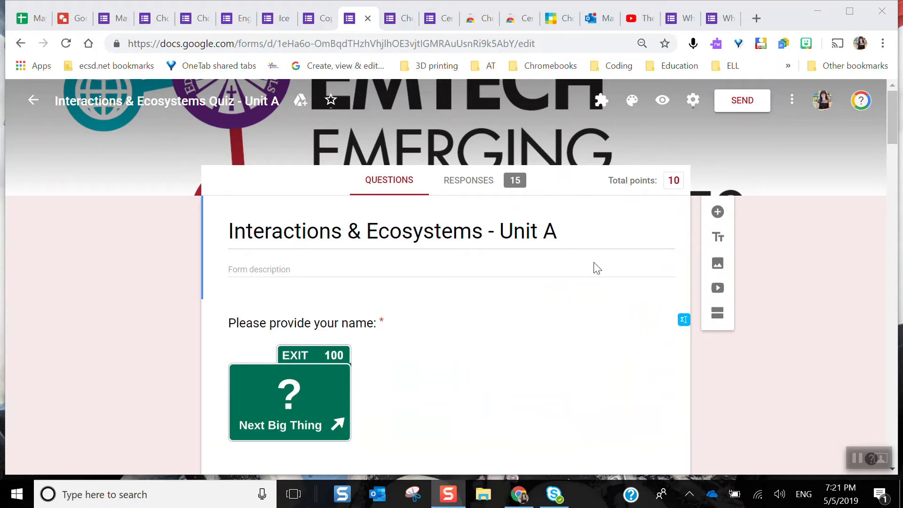
Look through the Interactions & Ecosystems quiz, including its abiotic factor, biotic image checkbox and species picture questions
scroll(513, 348, down, 14)
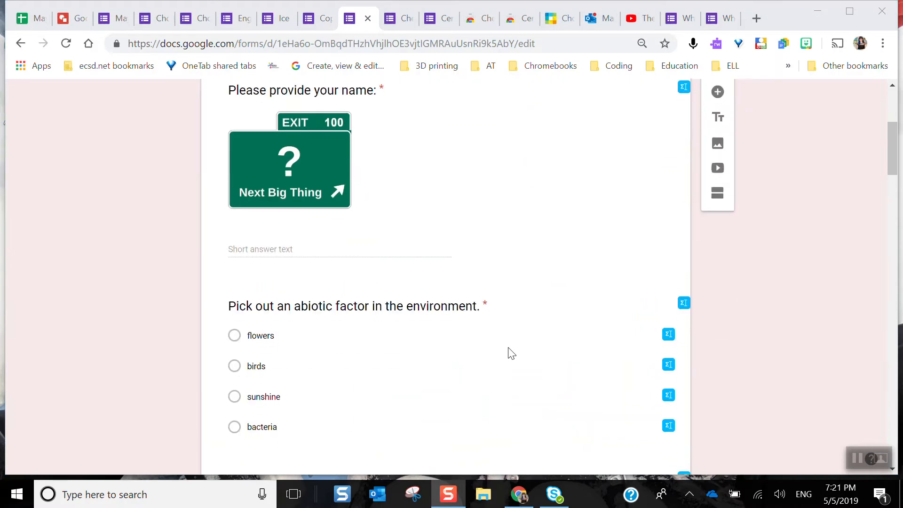
scroll(509, 350, down, 13)
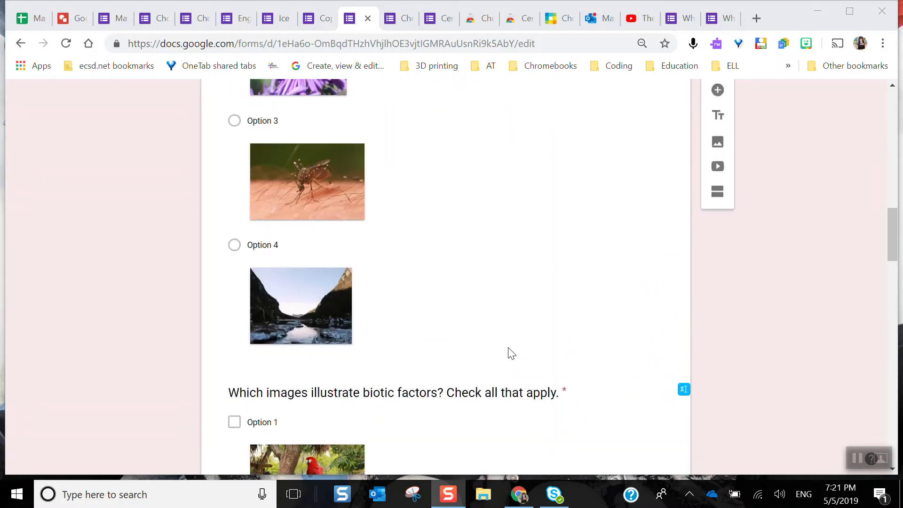
scroll(511, 353, down, 10)
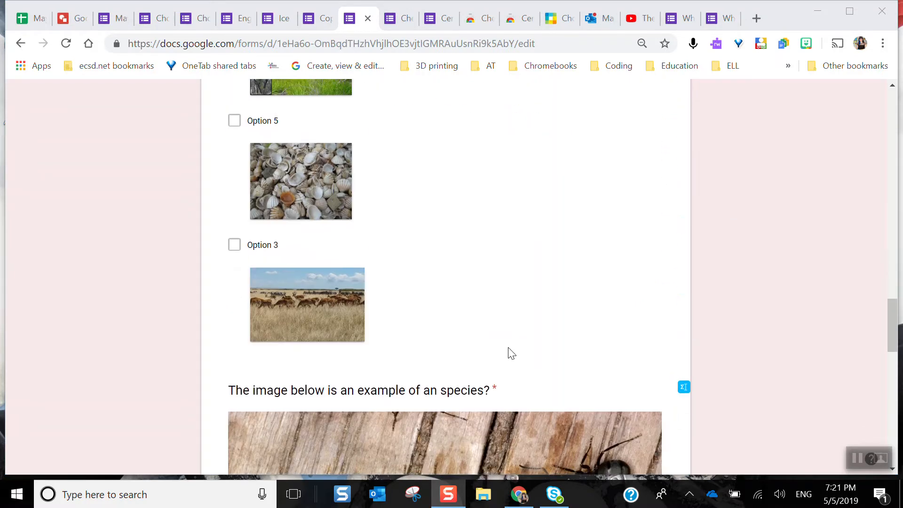
scroll(508, 347, down, 11)
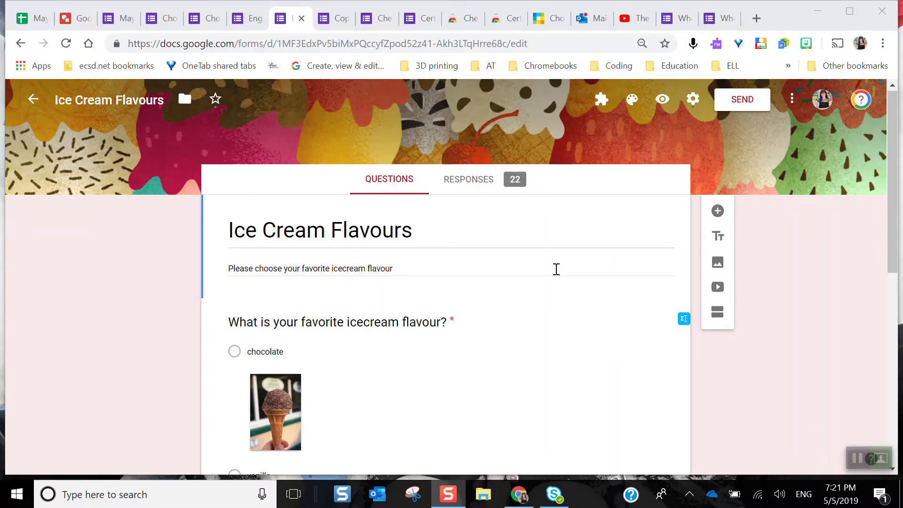
Review the Ice Cream Flavours form's image-choice question and its response summary chart
scroll(556, 269, down, 8)
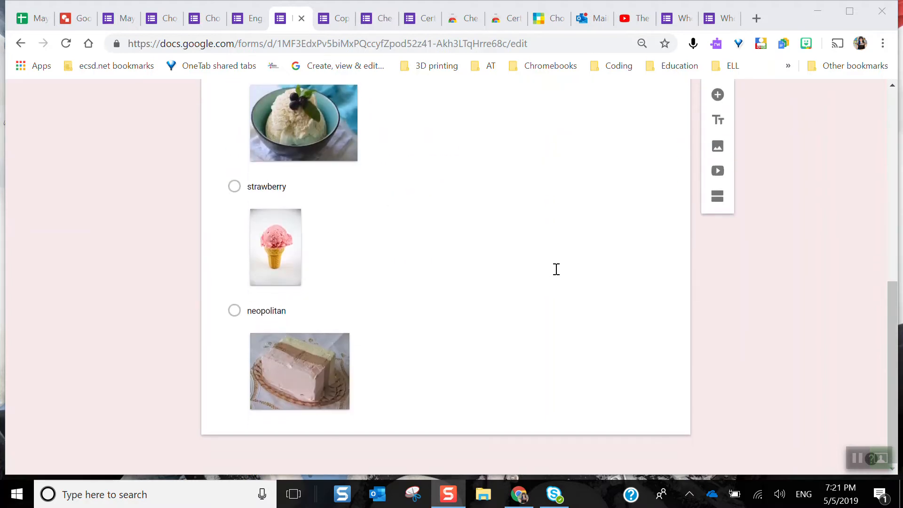
scroll(557, 269, up, 10)
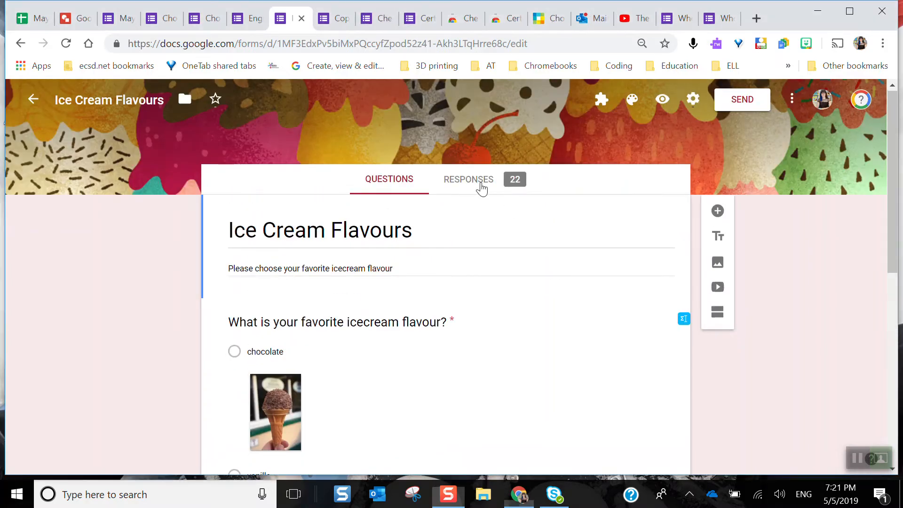
click(479, 183)
scroll(588, 362, down, 2)
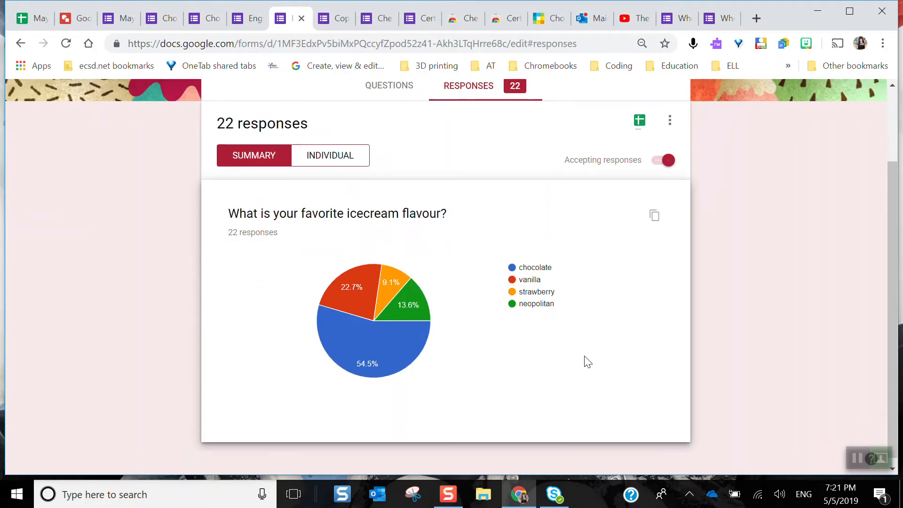
scroll(585, 362, up, 2)
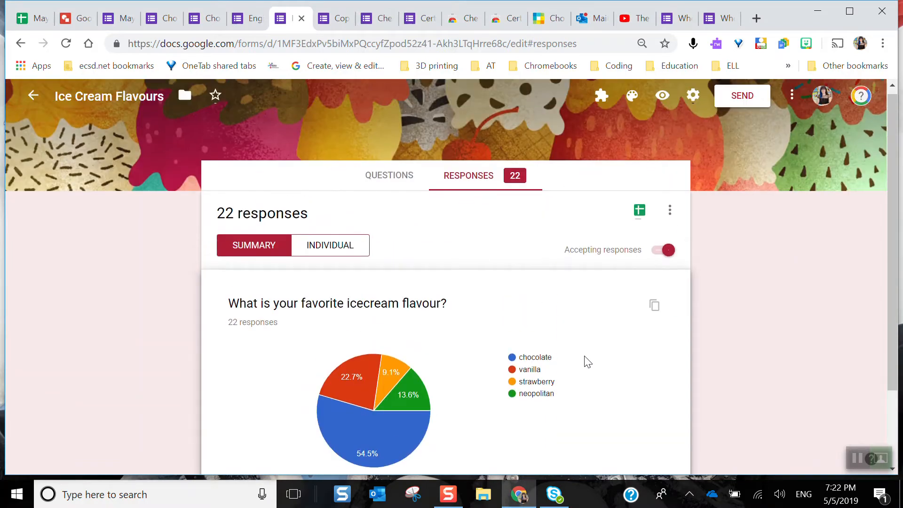
Open the Ice Cream Flavours response spreadsheet and look through the timestamped answers
click(639, 211)
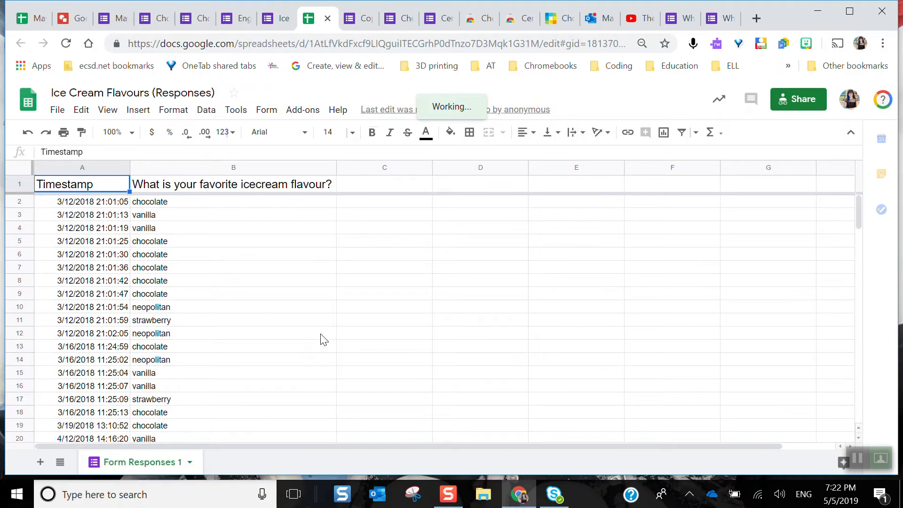
scroll(323, 339, down, 4)
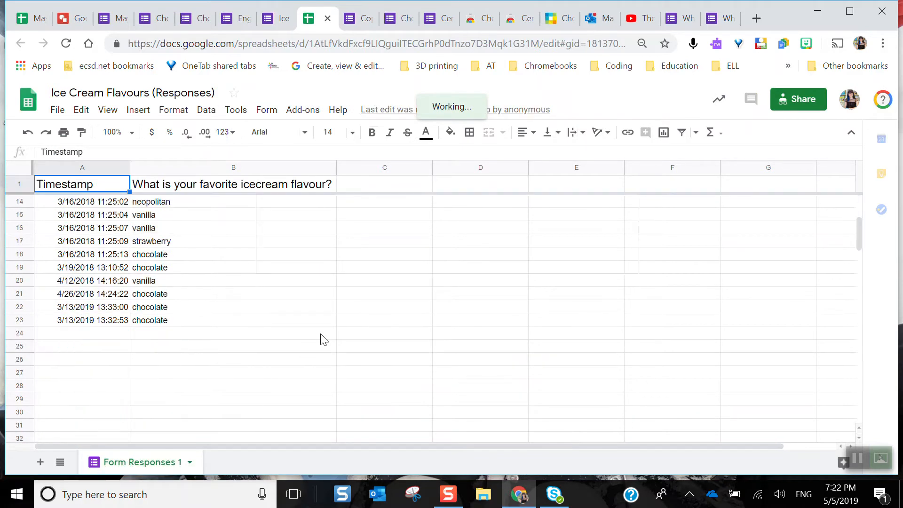
scroll(323, 340, up, 3)
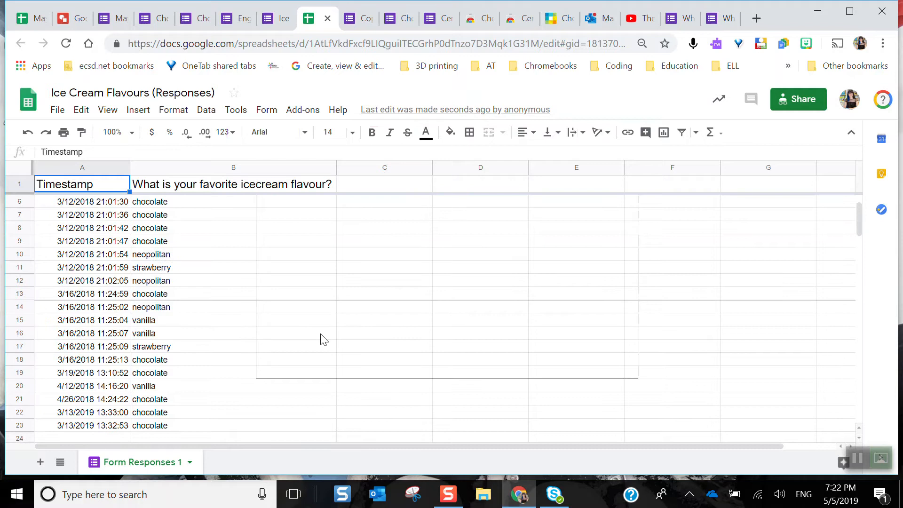
scroll(323, 340, up, 2)
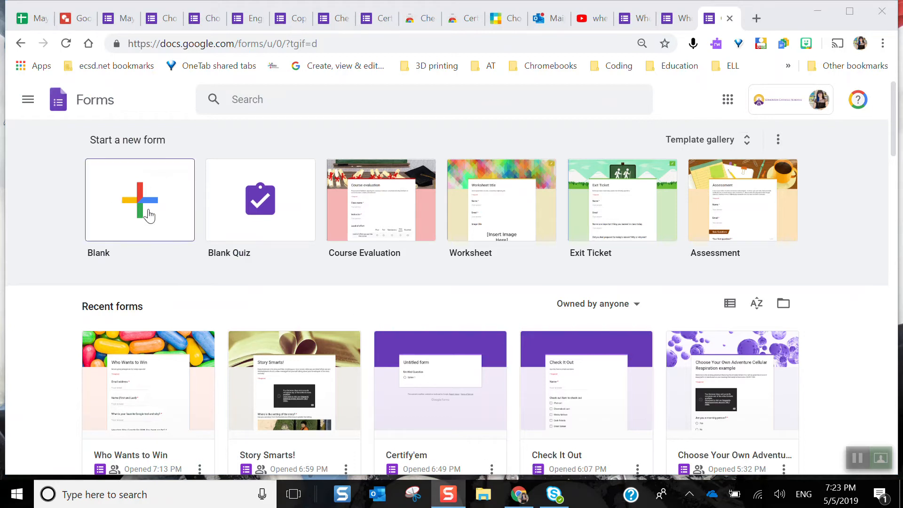
Create a blank quiz titled Wheels and Levers with a multiple-choice question, Choose the Lever, that has two options
click(270, 198)
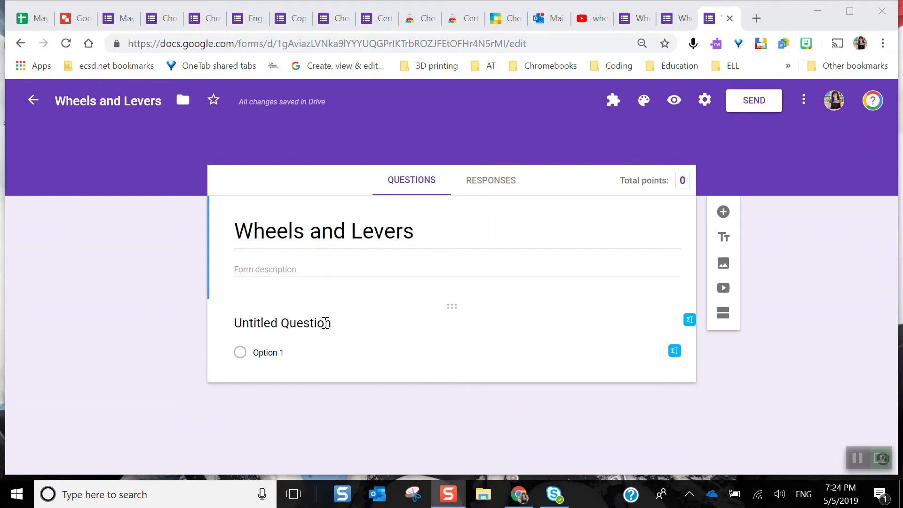
click(325, 322)
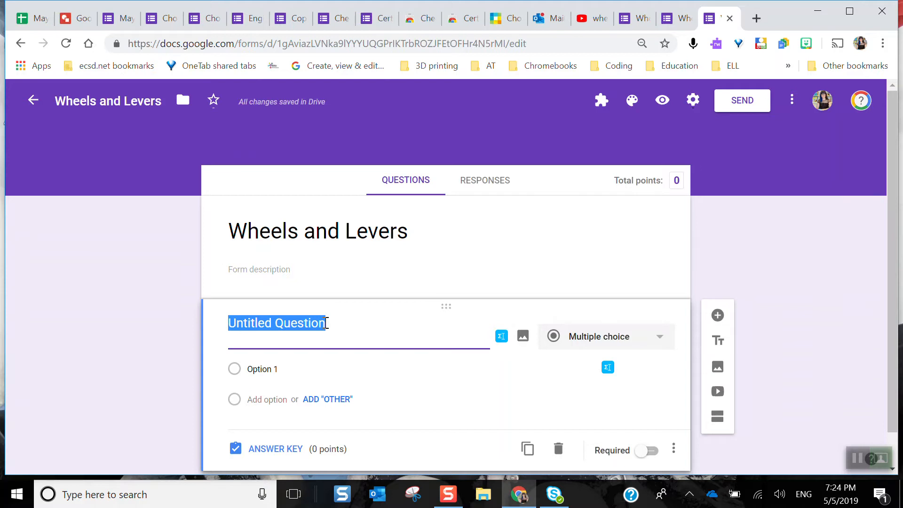
click(862, 457)
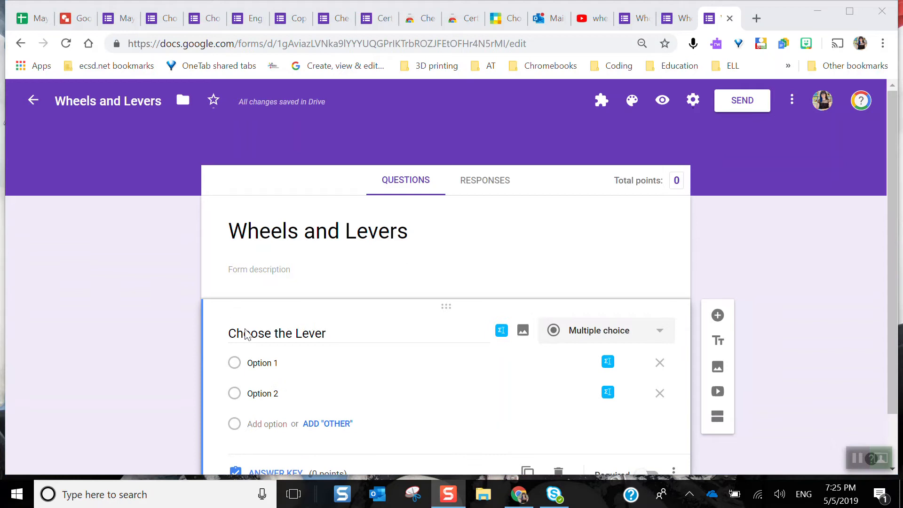
click(284, 363)
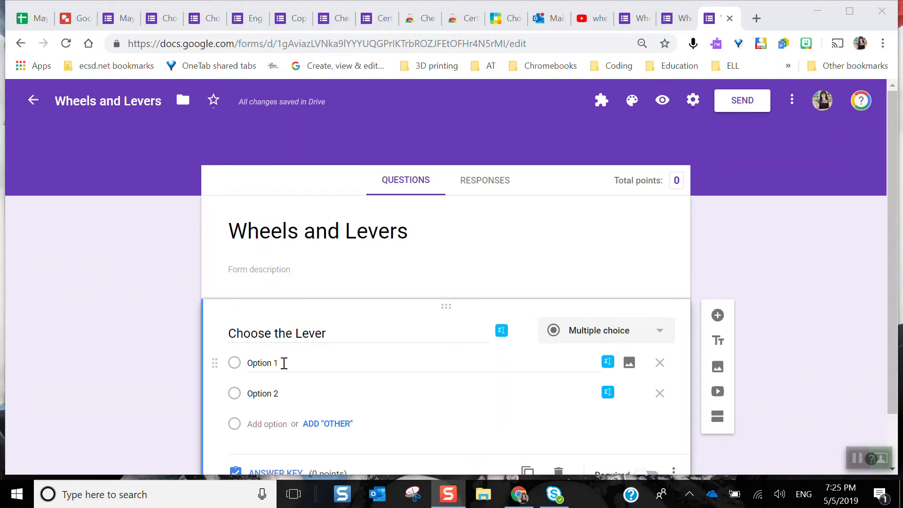
click(467, 244)
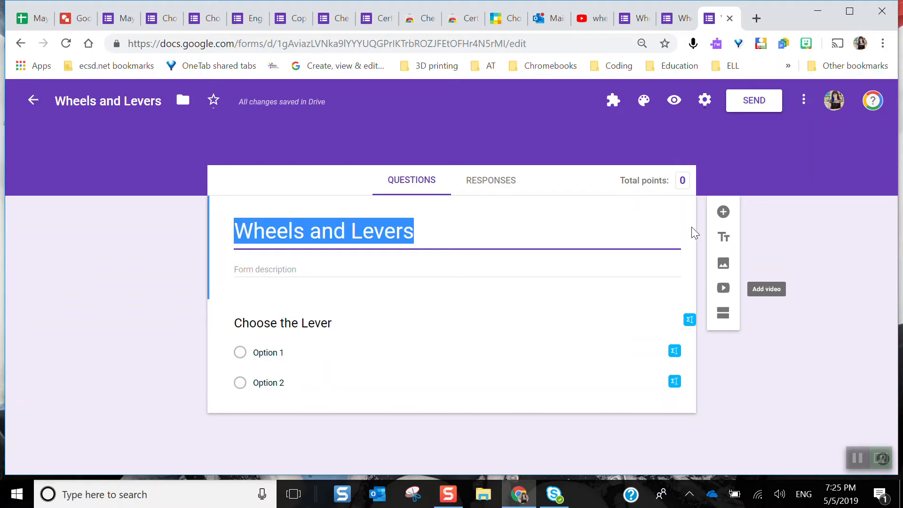
Switch to YouTube, open Science Max - Simple Machines - Full Episode from the wheels and levers grade 4 science alberta search, and copy its share link
click(596, 21)
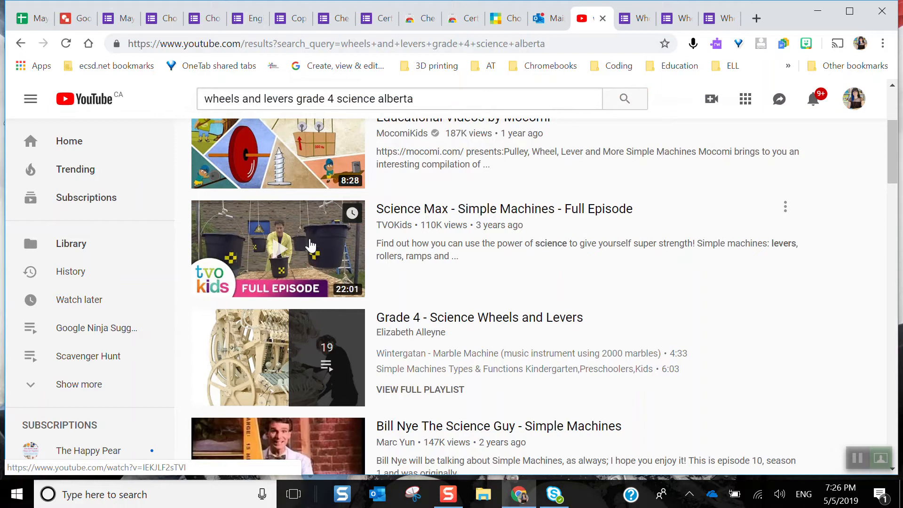
click(310, 245)
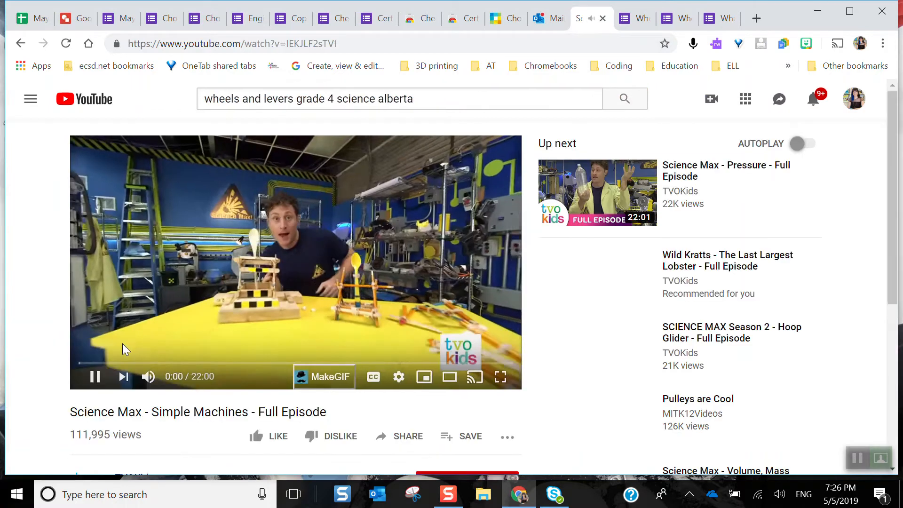
click(95, 378)
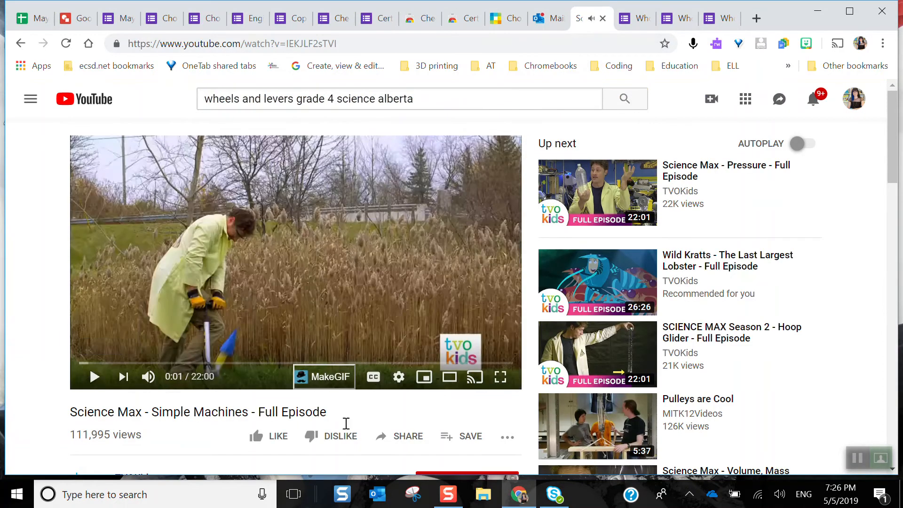
click(395, 438)
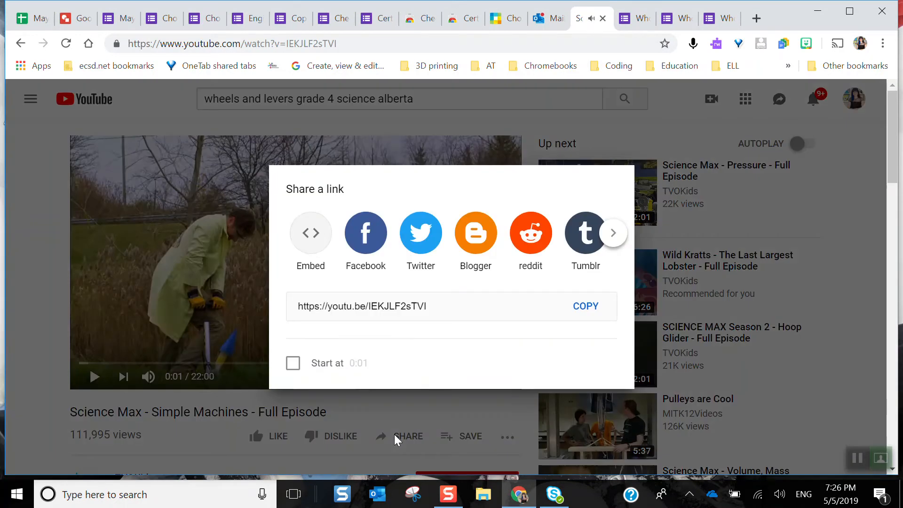
click(591, 307)
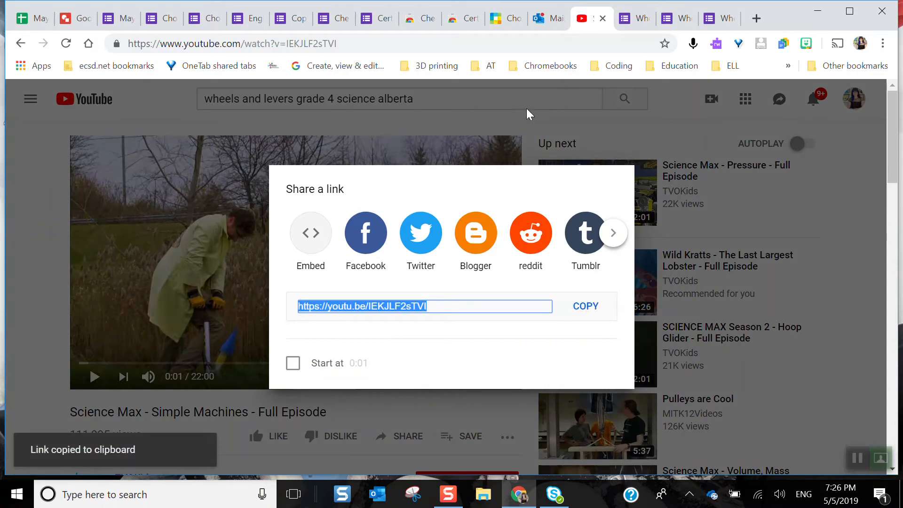
click(569, 101)
Insert the Science Max video from its copied link between the Wheels and Levers quiz title and question, and center align it
click(717, 17)
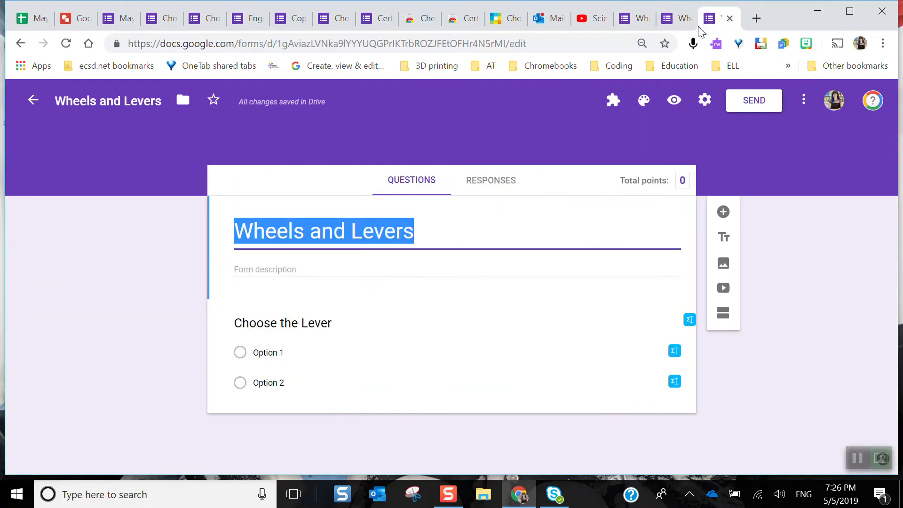
click(724, 292)
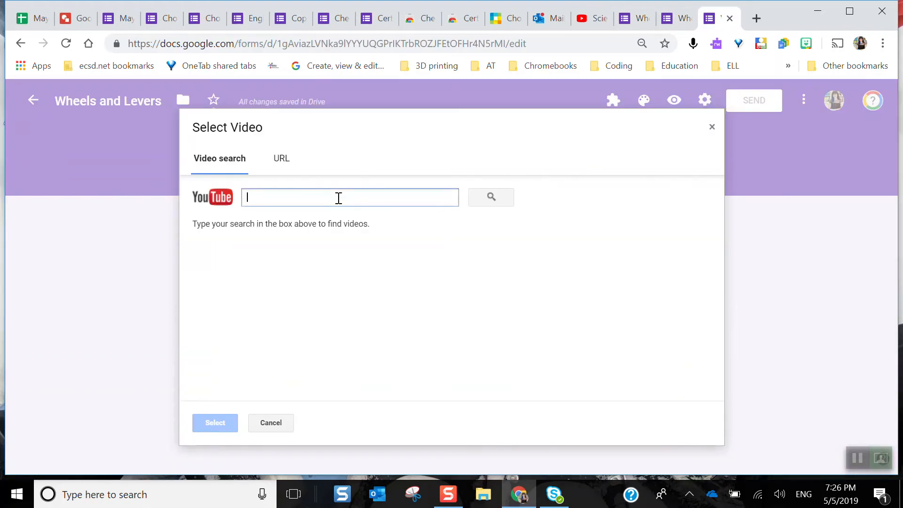
key(ctrl+v)
click(499, 196)
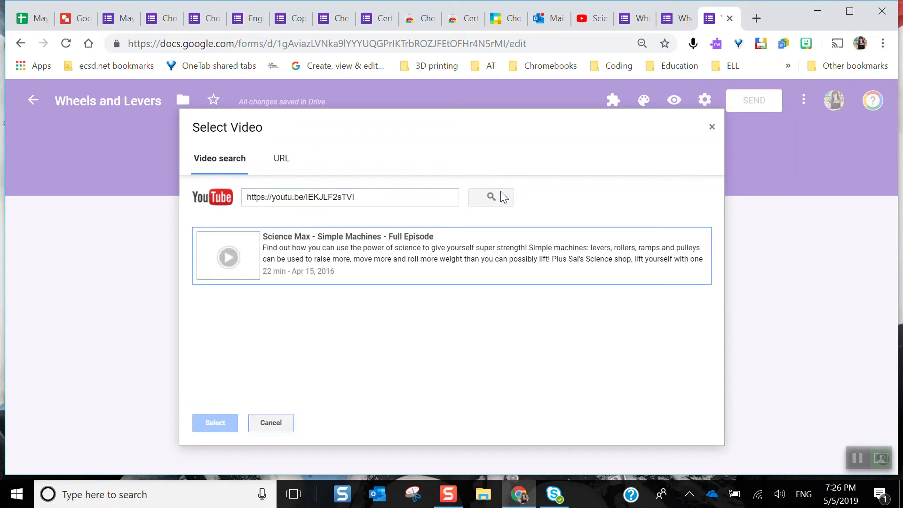
click(356, 261)
click(219, 421)
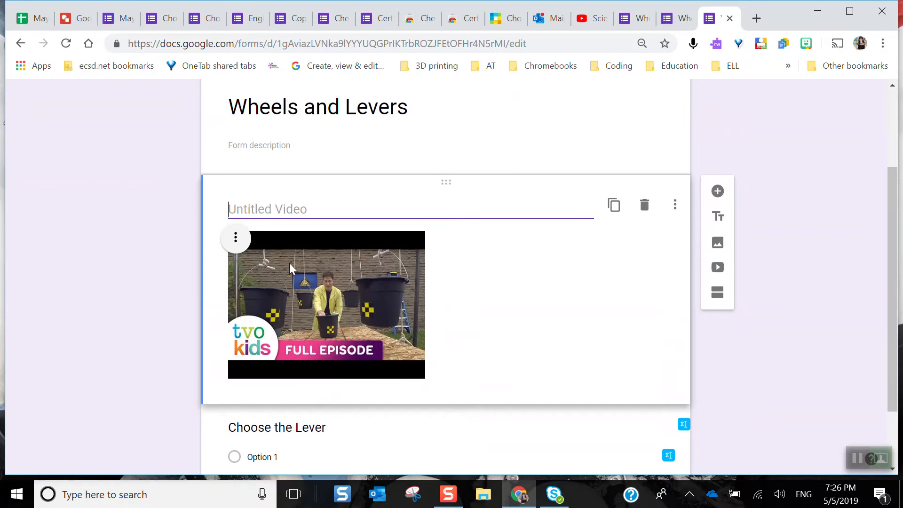
click(236, 240)
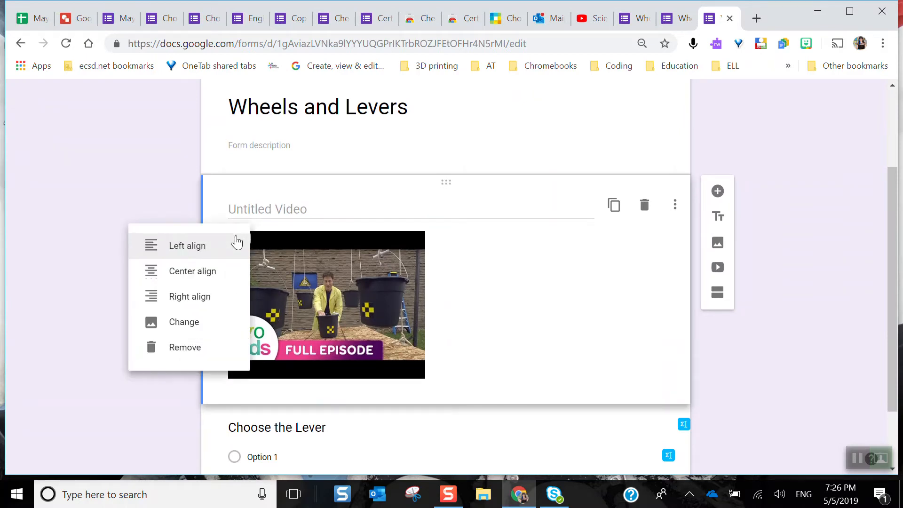
click(212, 277)
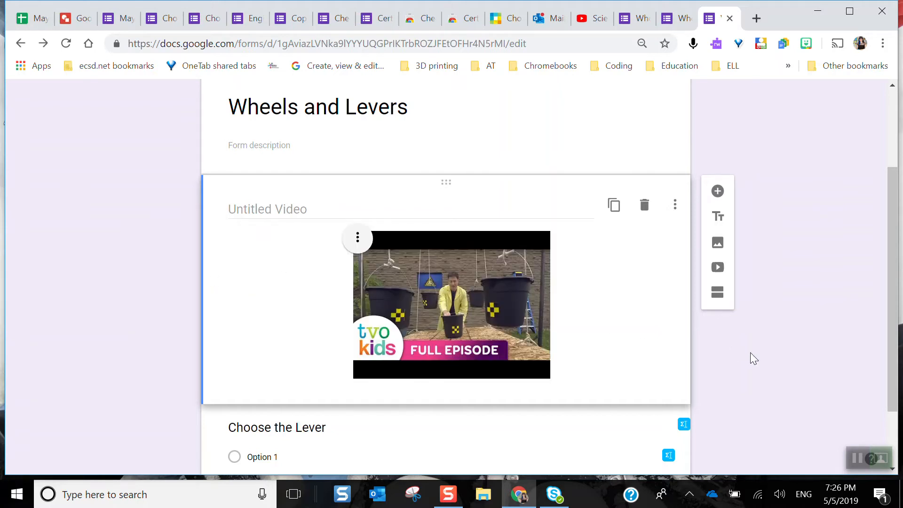
Replace both option labels of the Choose the Lever question with a single period
scroll(751, 358, down, 2)
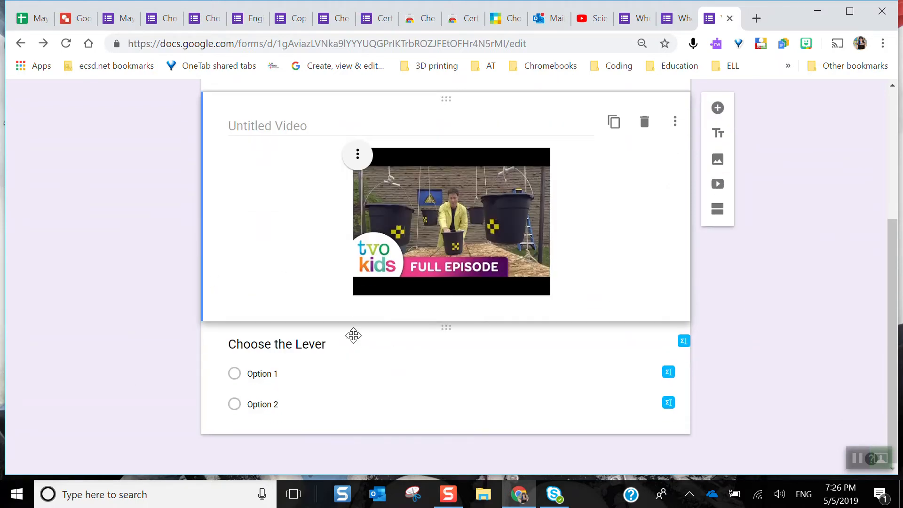
click(360, 346)
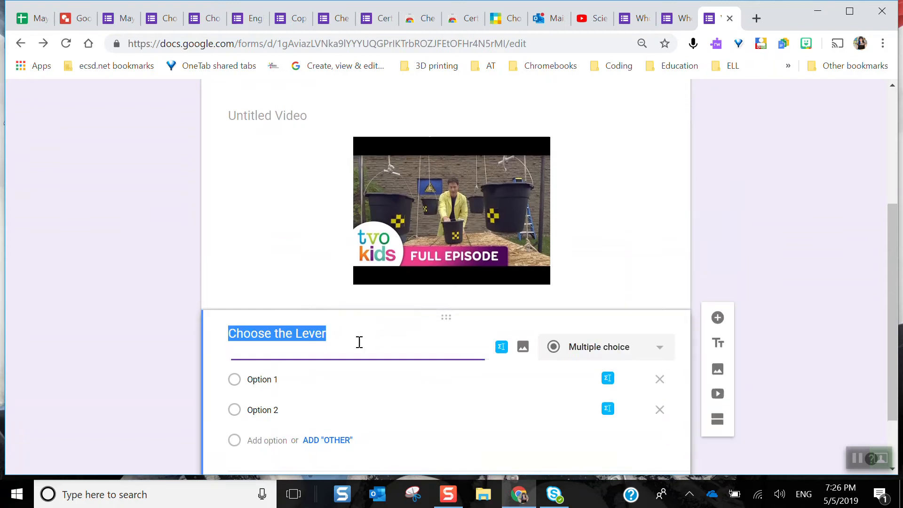
click(303, 382)
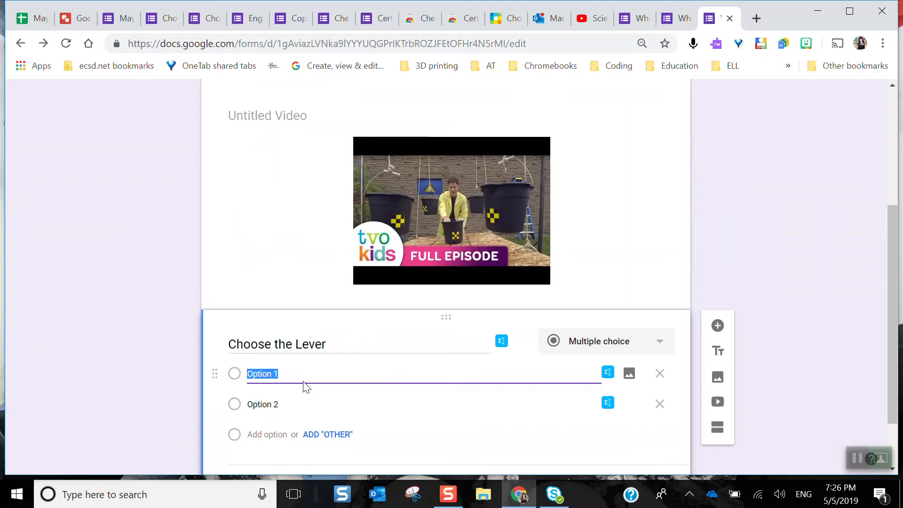
key(BackSpace)
click(404, 407)
key(BackSpace)
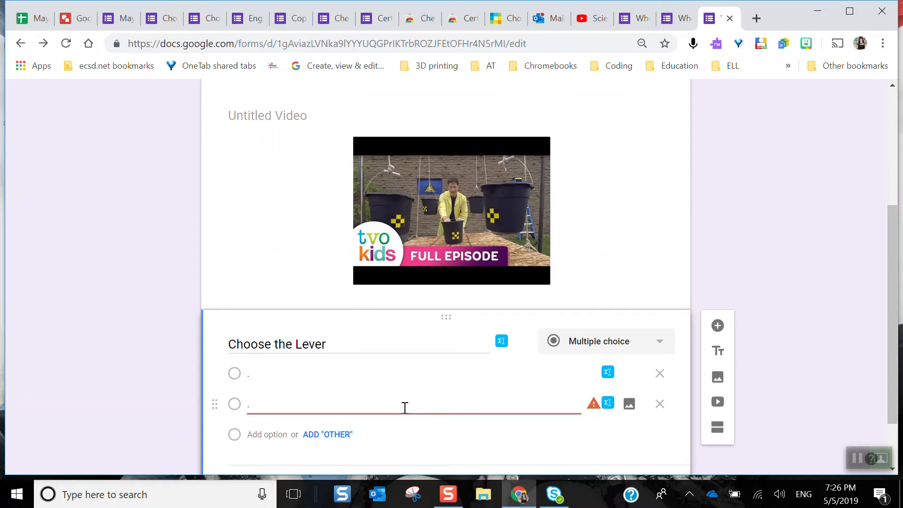
Search for lever images and add the hammer lever picture to the question's first answer option
click(631, 373)
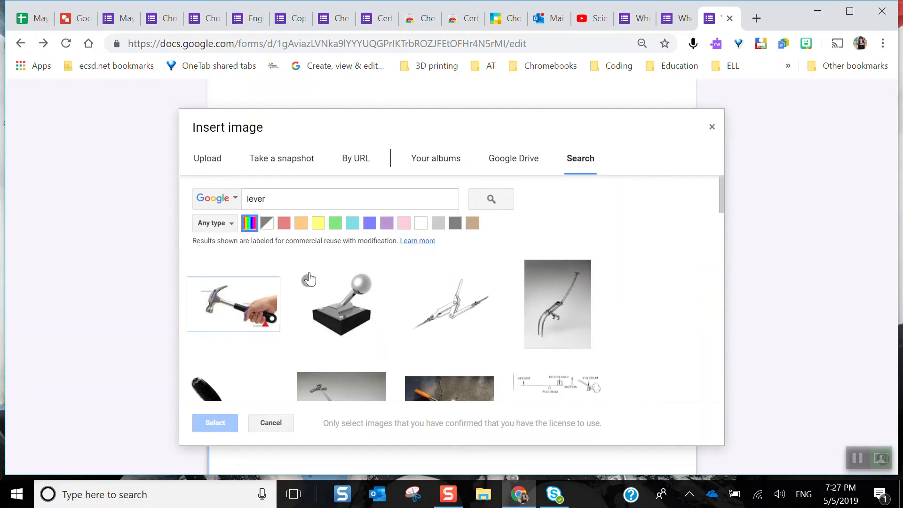
click(229, 299)
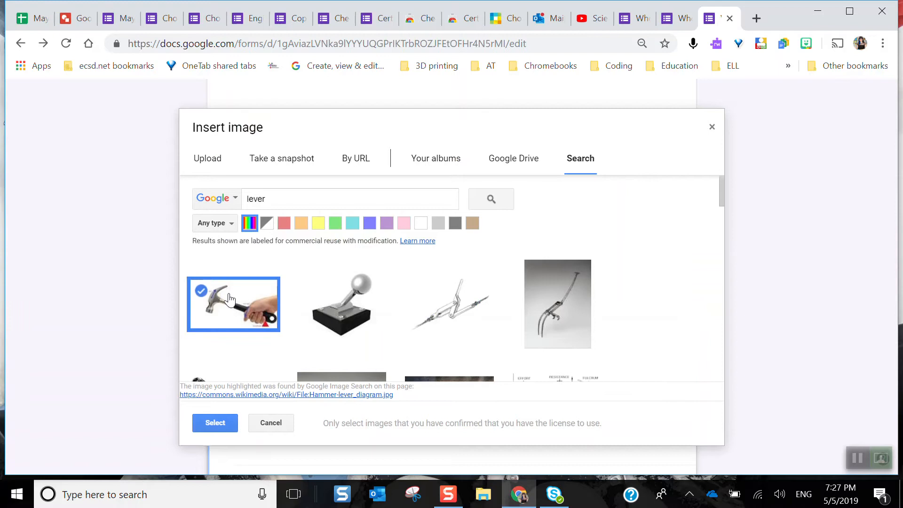
click(210, 426)
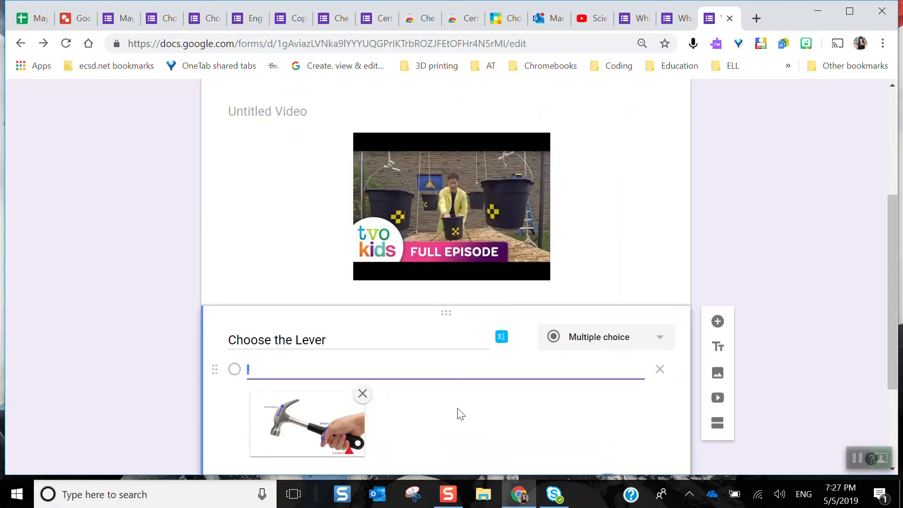
Search for wheel images and add the car alloy wheel picture to the second answer option of the Choose the Lever question
scroll(458, 412, down, 3)
click(541, 327)
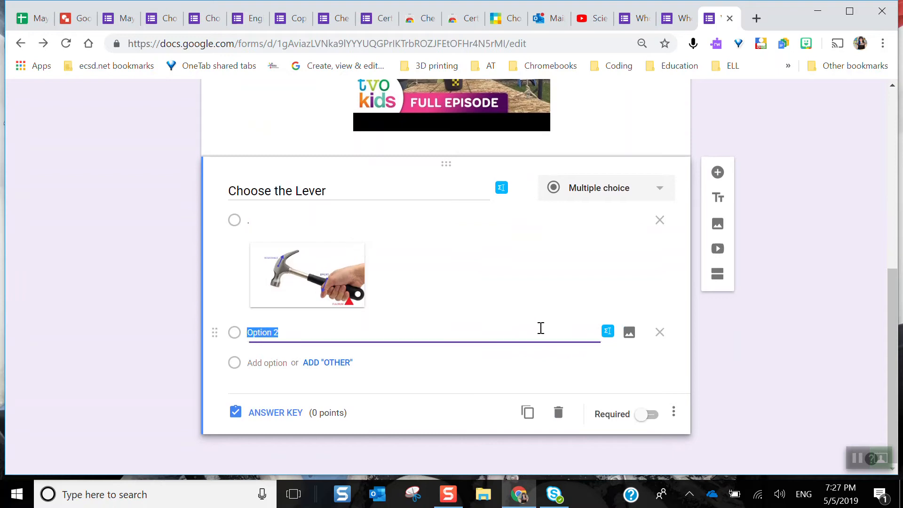
click(630, 332)
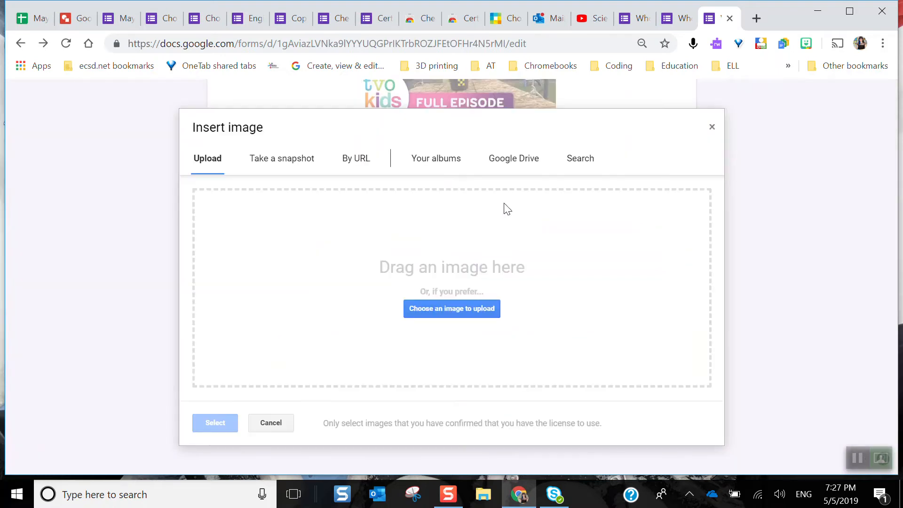
click(578, 160)
text(wheel)
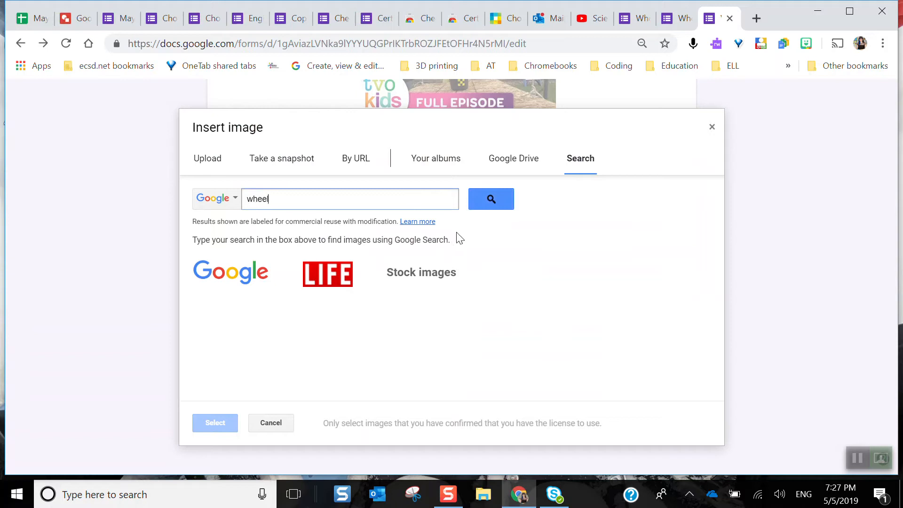
click(492, 203)
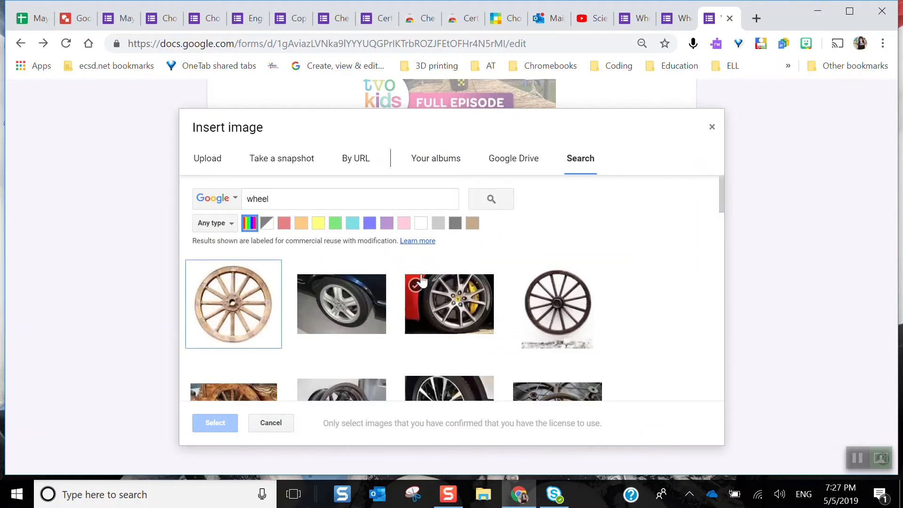
click(359, 297)
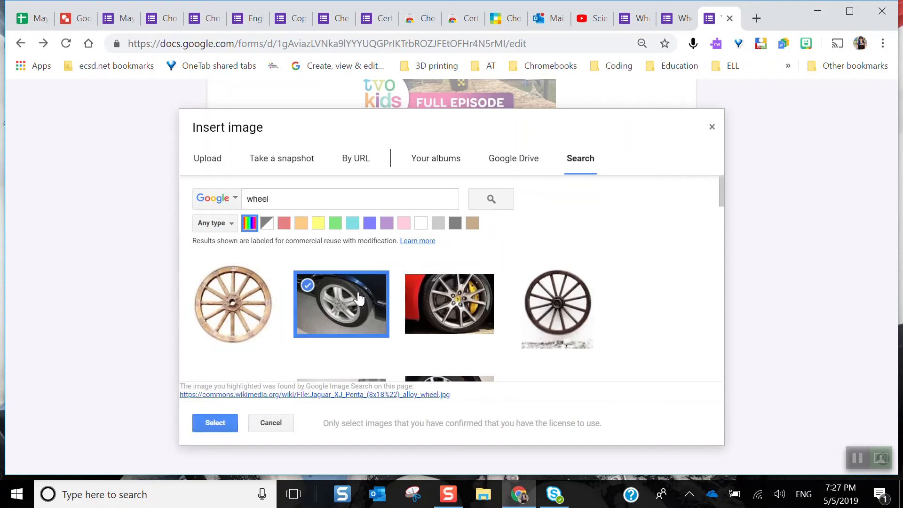
click(215, 426)
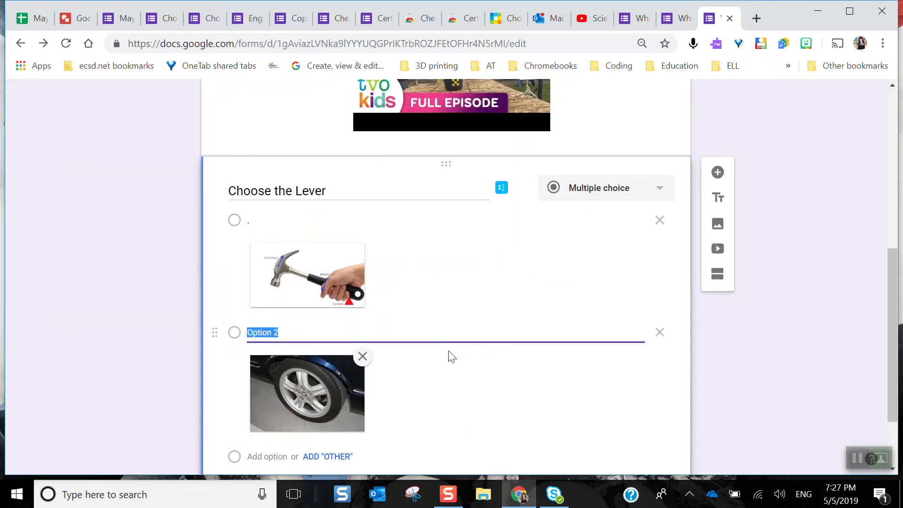
Preview the Wheels and Levers form to check its video and image answer options, and return to editing
scroll(448, 356, down, 2)
scroll(448, 356, up, 6)
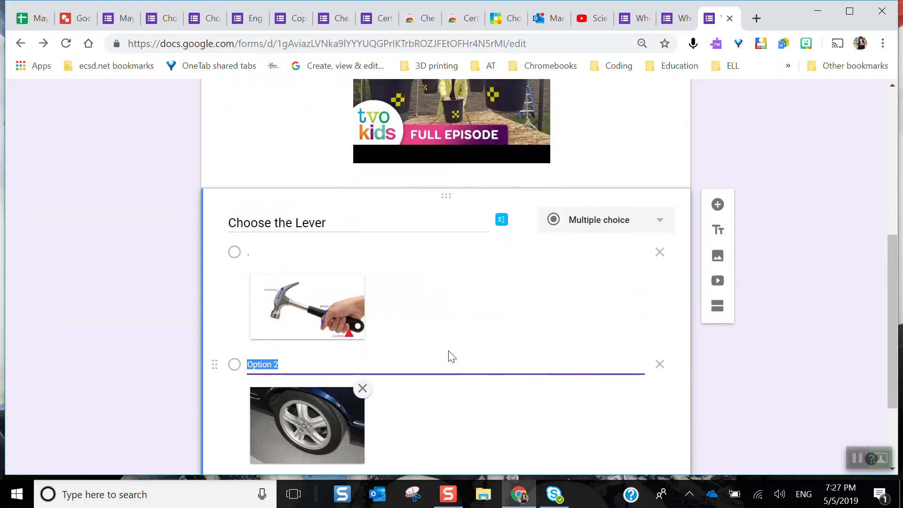
scroll(449, 356, up, 4)
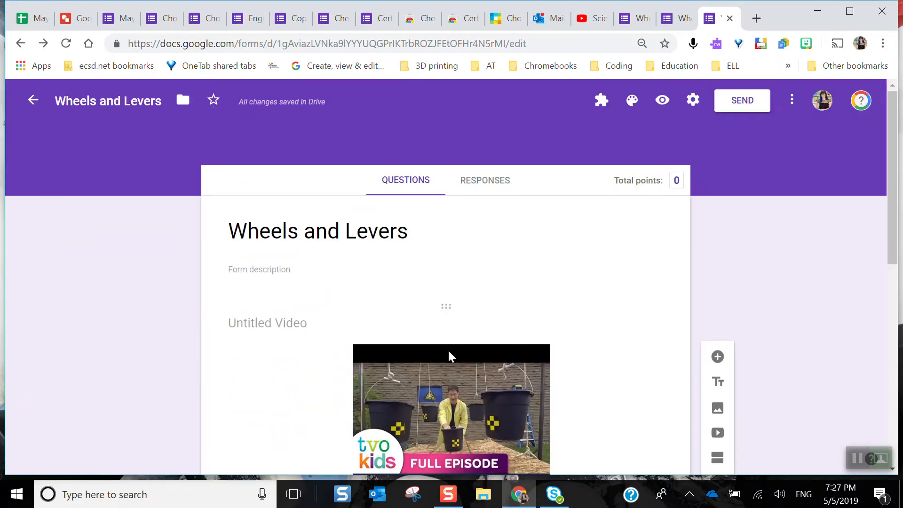
click(661, 104)
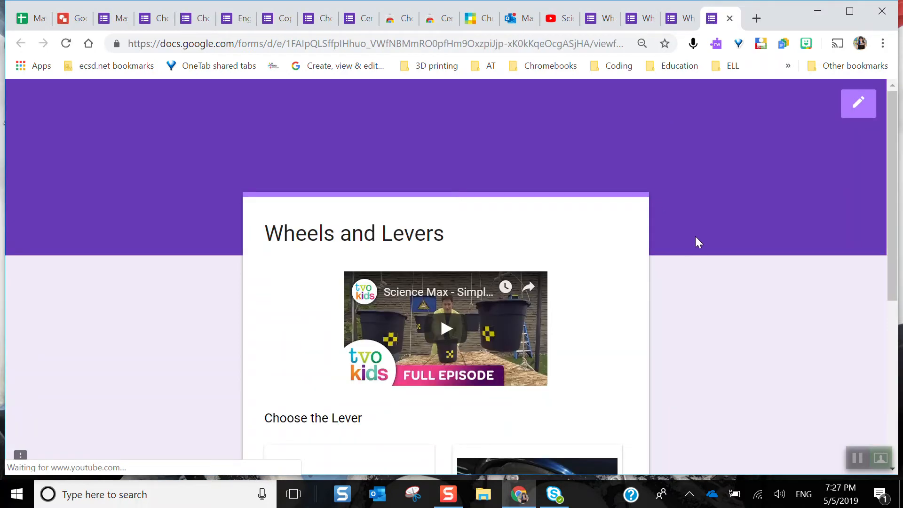
scroll(645, 276, down, 6)
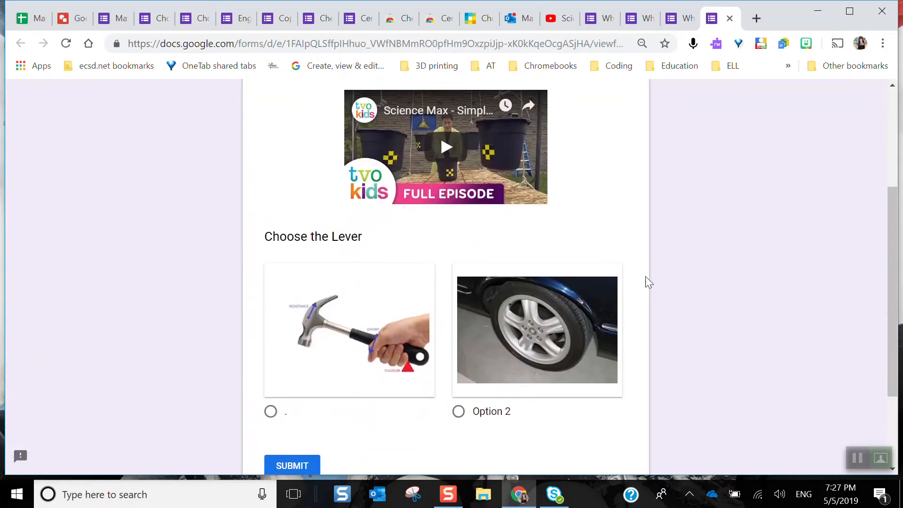
scroll(646, 278, up, 6)
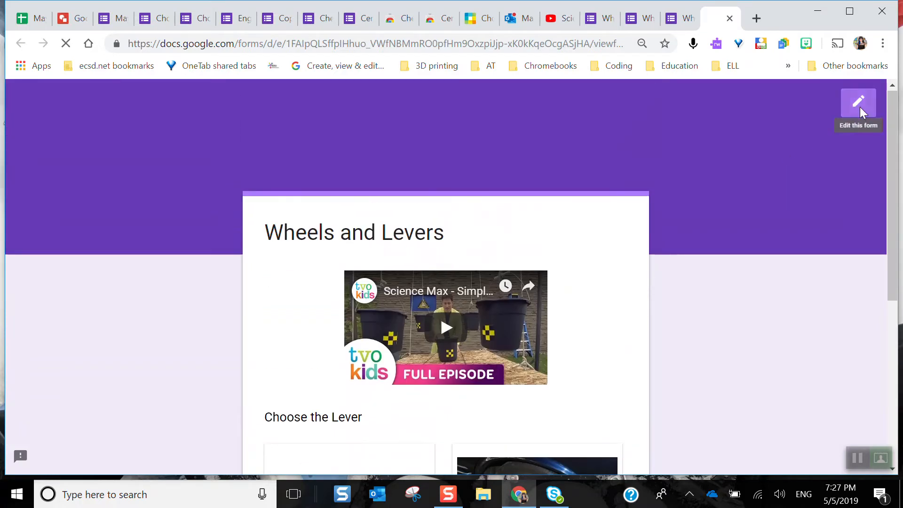
click(859, 110)
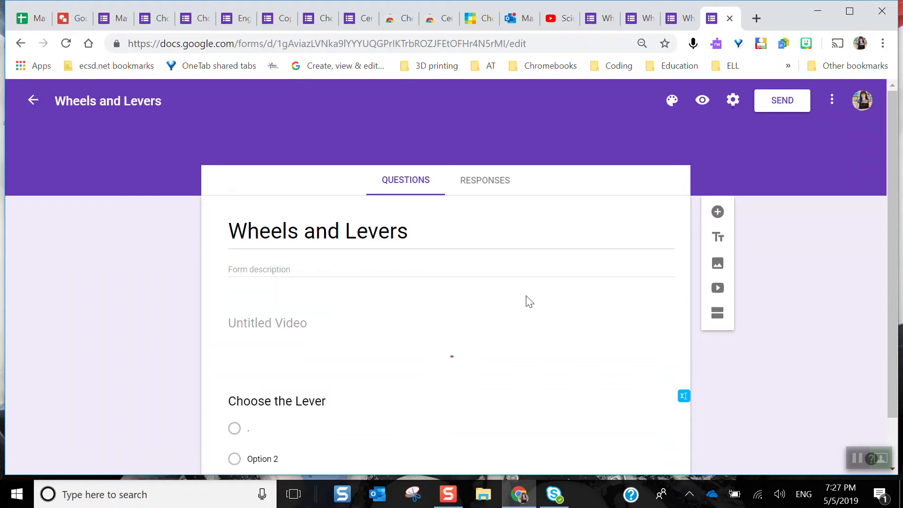
Label the Choose the Lever answers Option 1 for the hammer picture and Option 2 for the wheel picture
scroll(527, 302, down, 1)
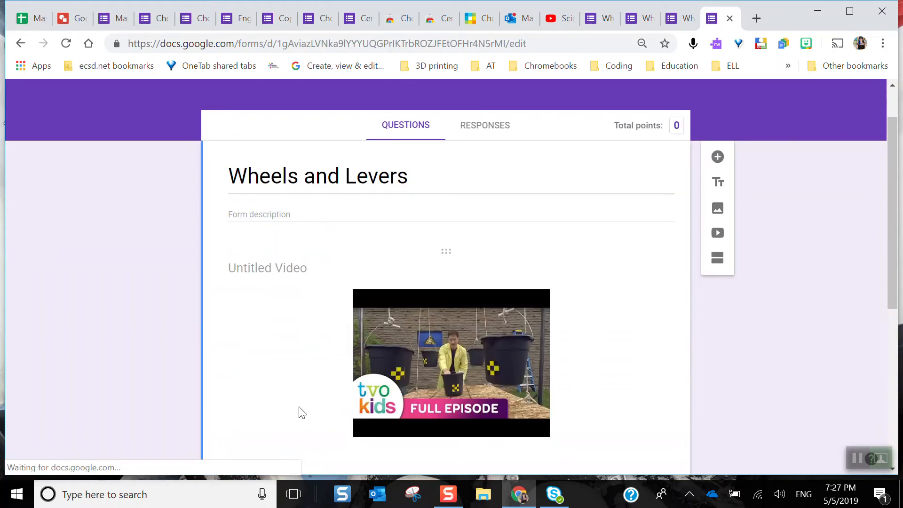
scroll(303, 406, down, 4)
click(290, 408)
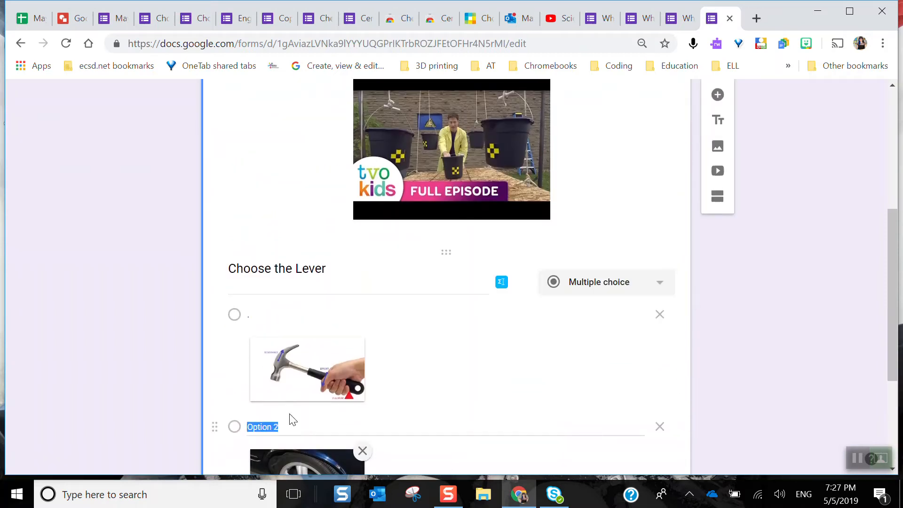
key(BackSpace)
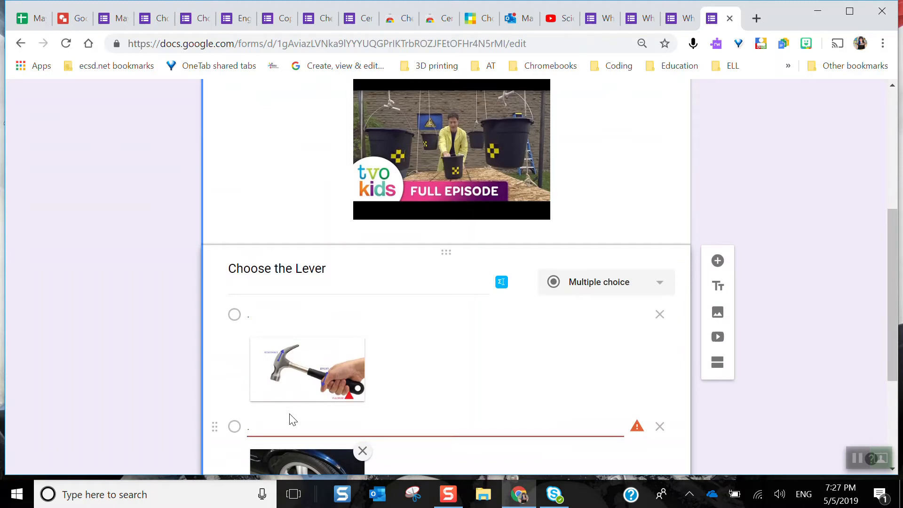
click(514, 394)
text(Option 1)
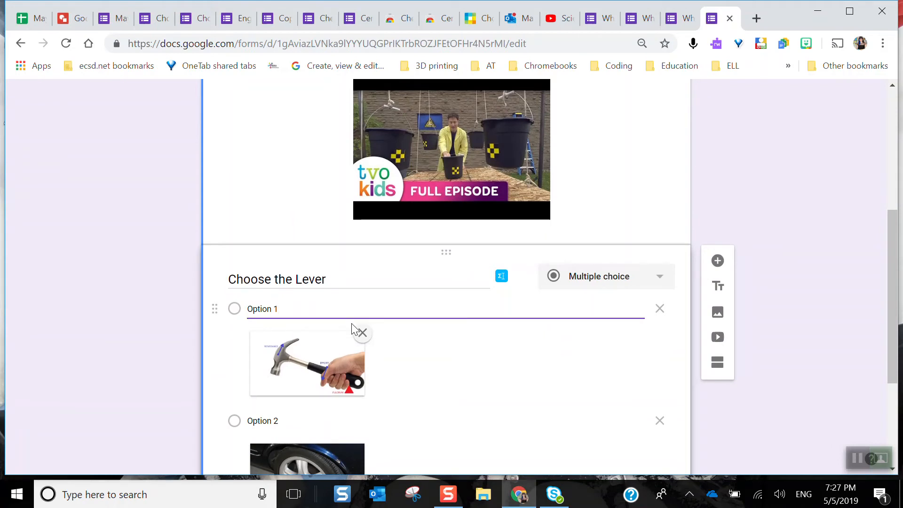
click(767, 221)
Review the form's quiz settings and save them with Make this a quiz on and grades released immediately after each submission
scroll(768, 221, down, 4)
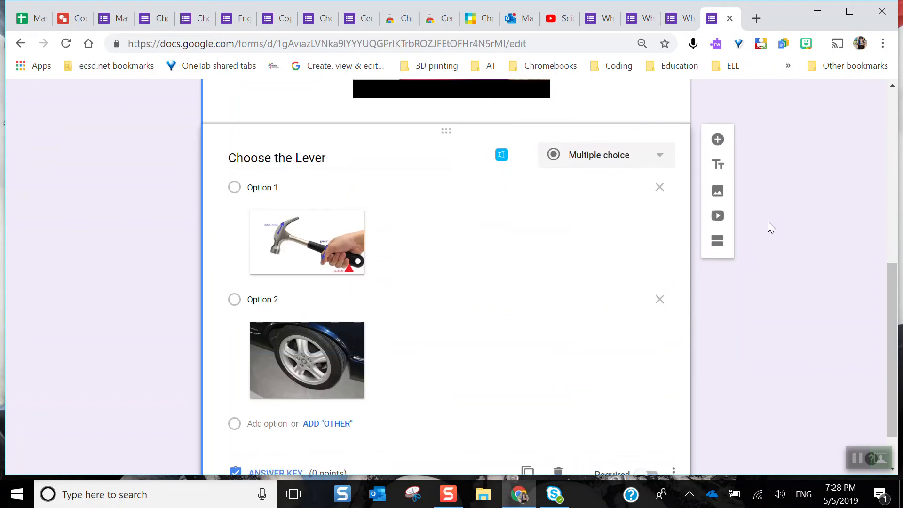
scroll(768, 221, up, 10)
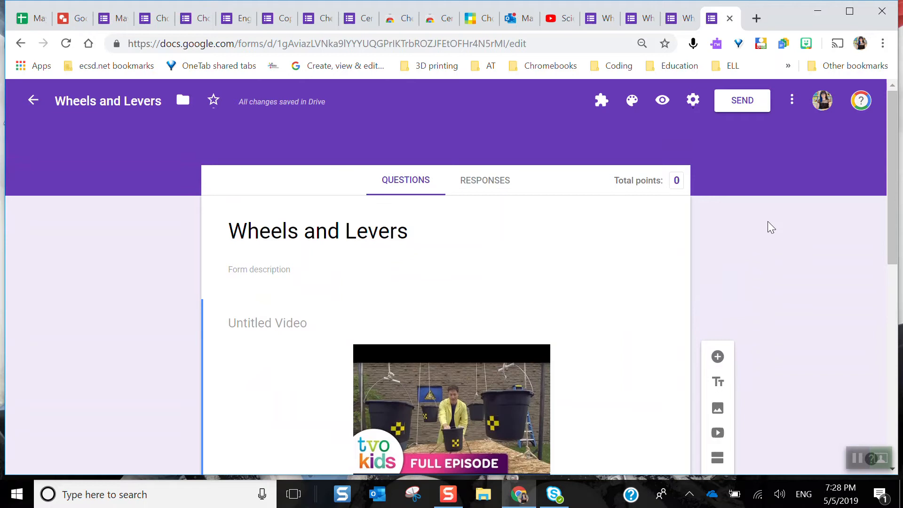
click(691, 100)
click(442, 170)
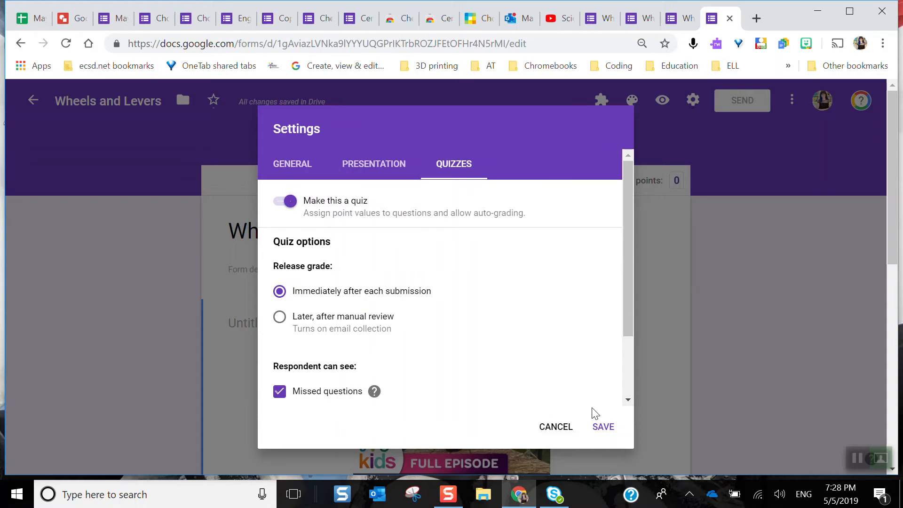
click(602, 426)
In the answer key for Choose the Lever, assign 2 points and mark the Option 1 hammer picture as correct
scroll(608, 431, down, 8)
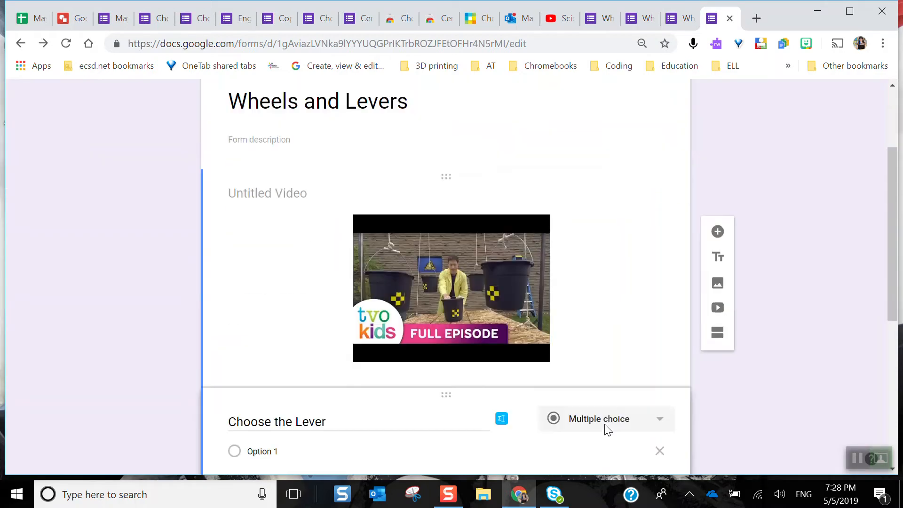
scroll(608, 431, down, 2)
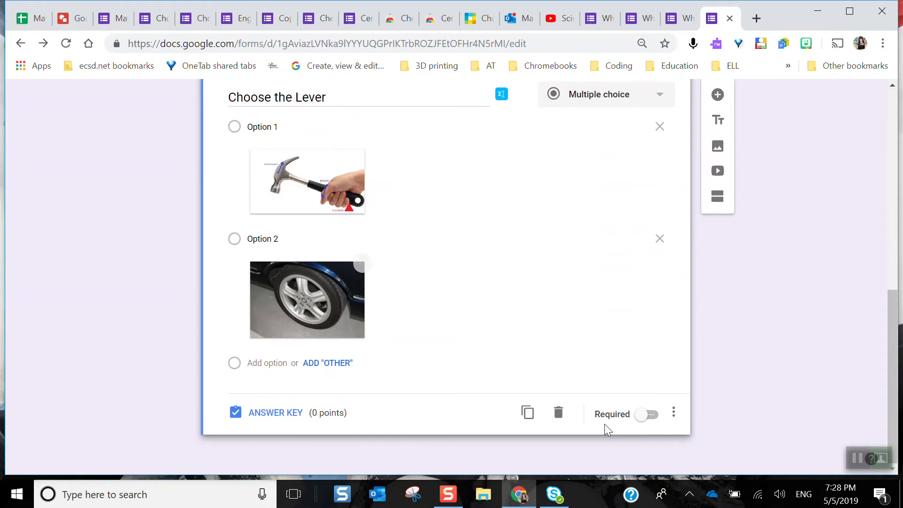
click(266, 414)
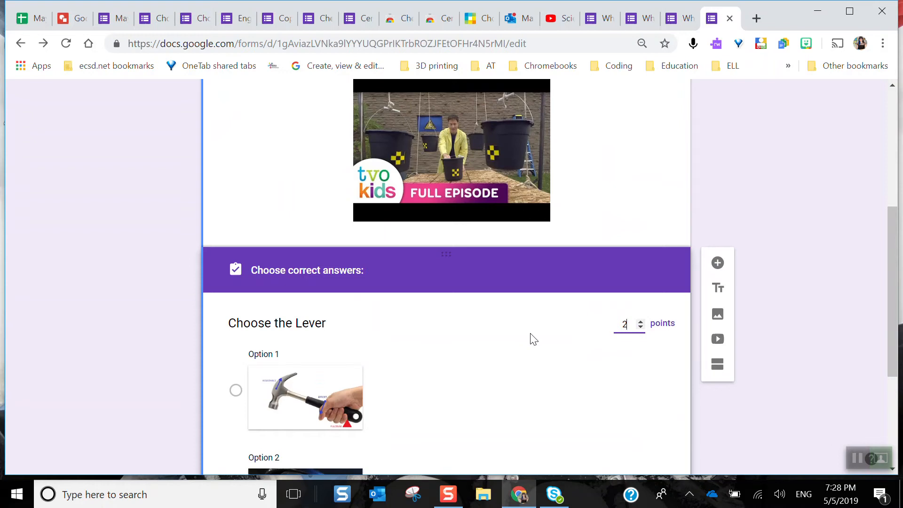
scroll(533, 339, down, 4)
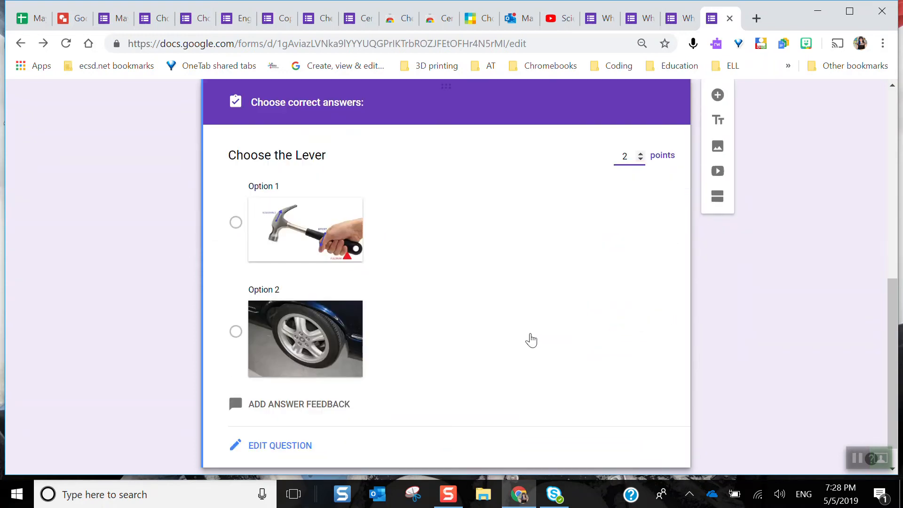
scroll(462, 305, up, 3)
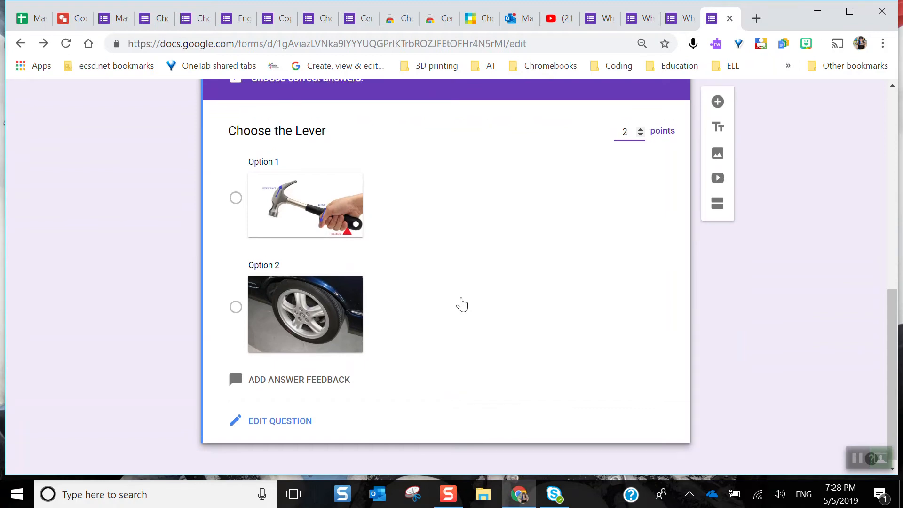
scroll(463, 305, down, 2)
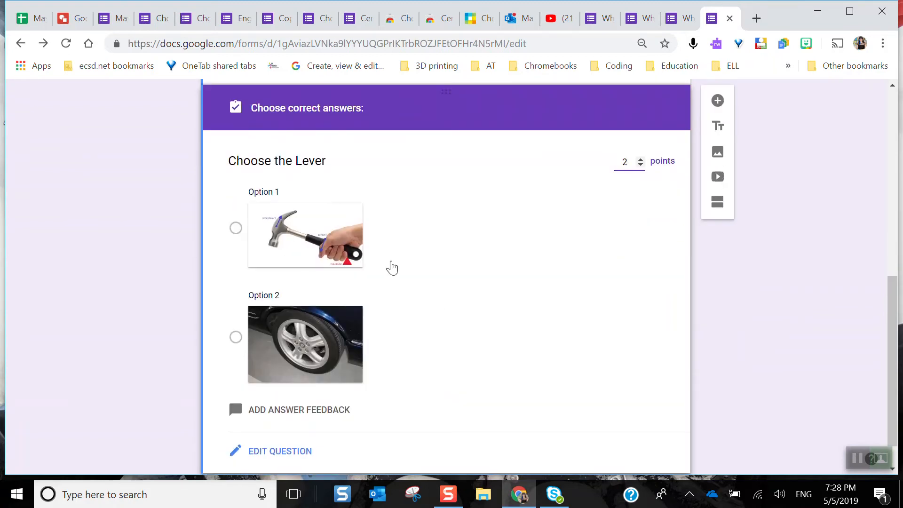
click(235, 227)
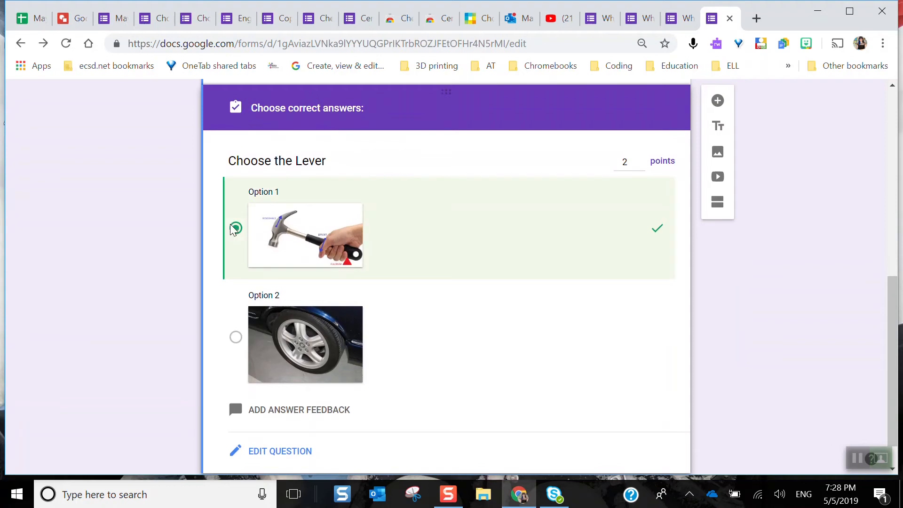
Examine the answer feedback options for incorrect and correct answers to Choose the Lever, and save without entering any feedback
scroll(509, 315, down, 1)
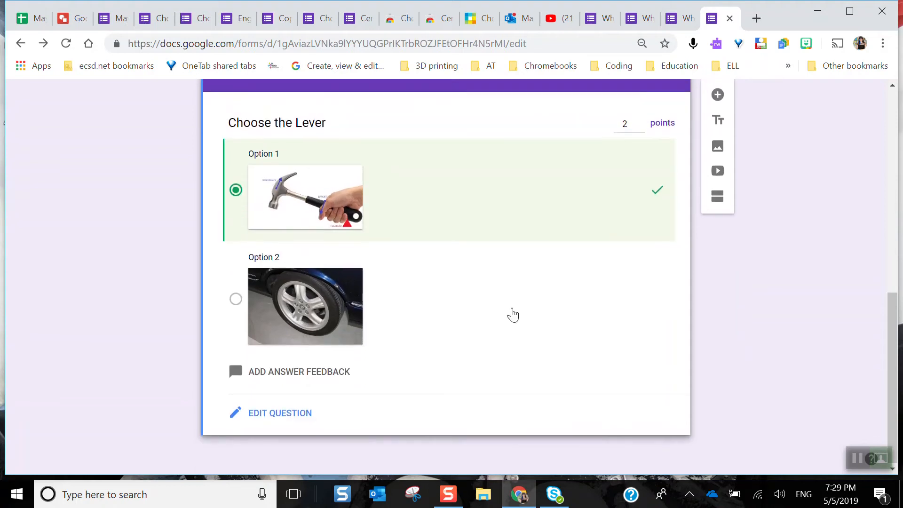
click(283, 376)
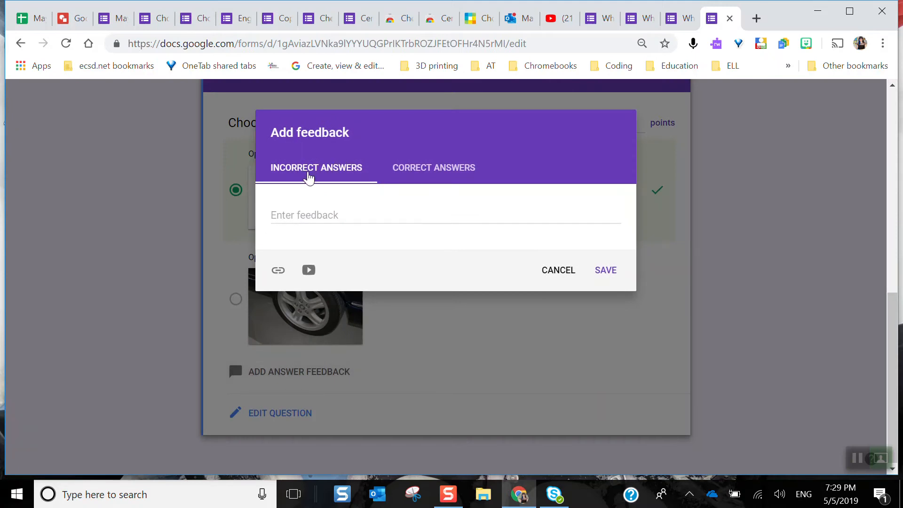
click(428, 166)
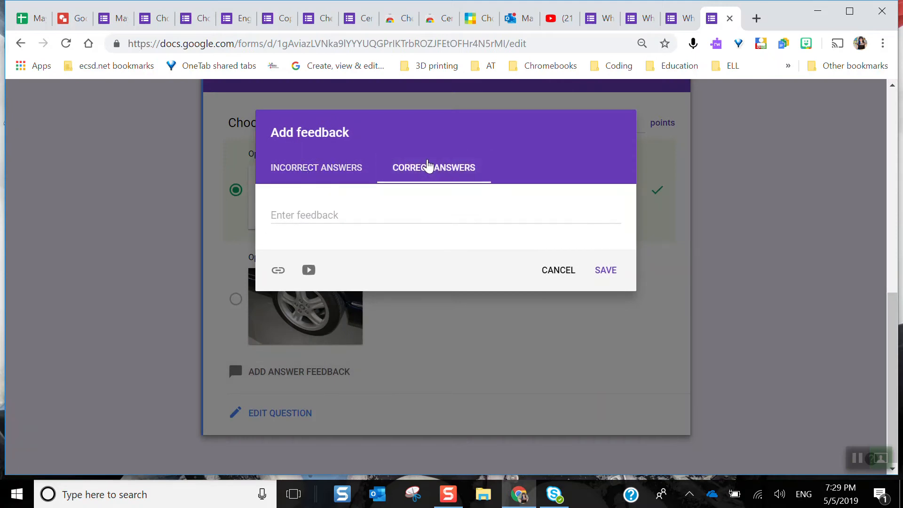
click(317, 170)
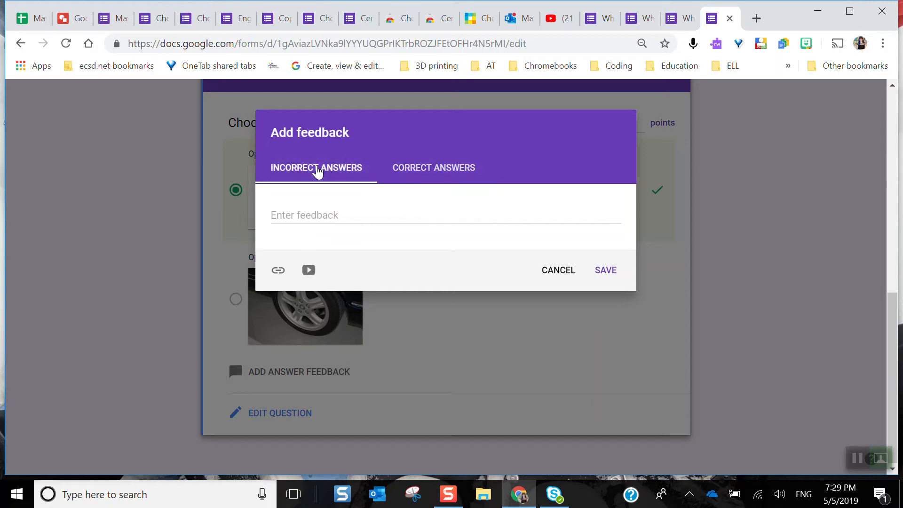
click(315, 217)
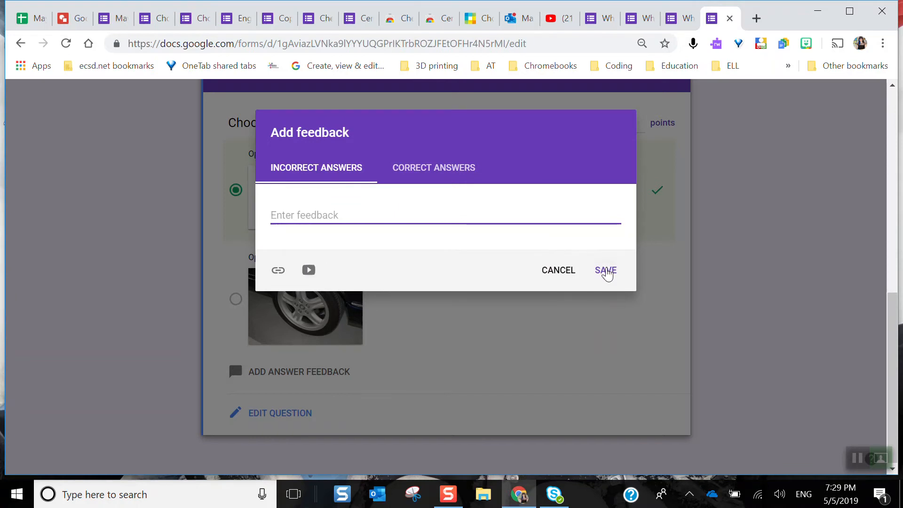
click(606, 272)
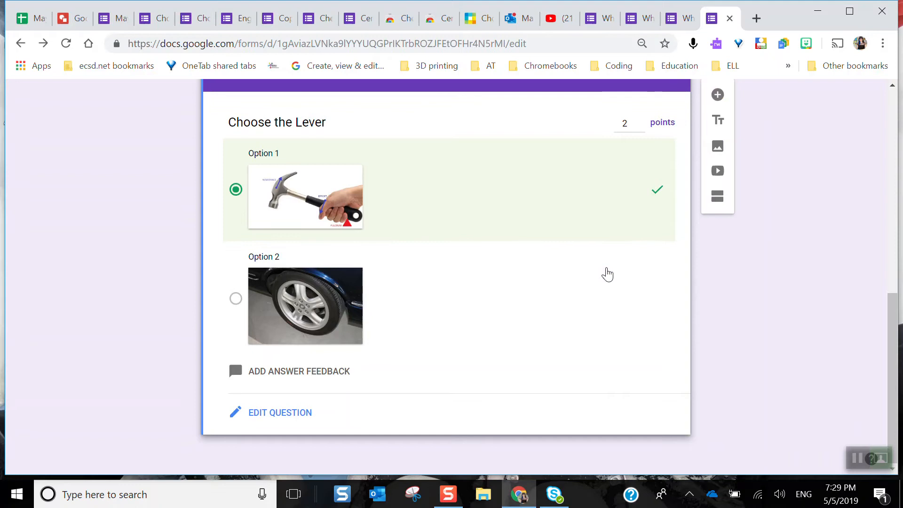
Look at the email and link options for sending the Wheels and Levers form, and close them without sending
scroll(607, 274, up, 7)
scroll(609, 272, up, 3)
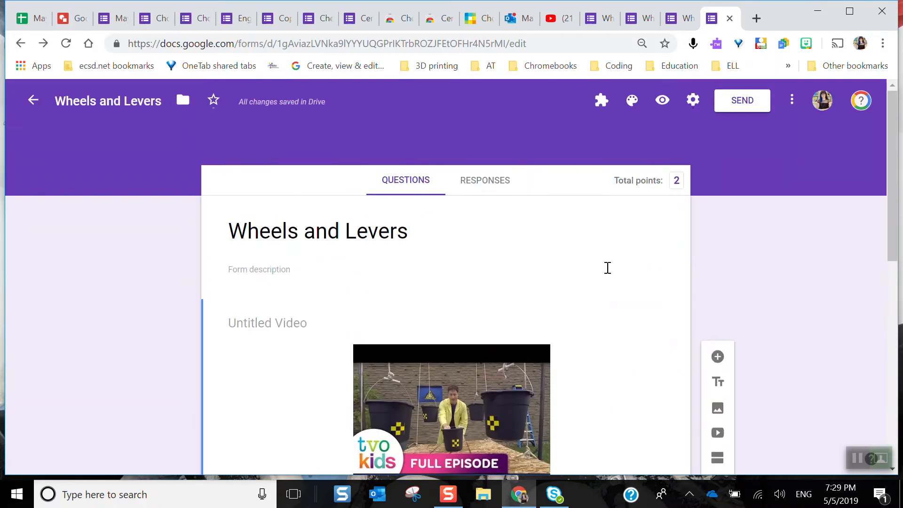
click(728, 108)
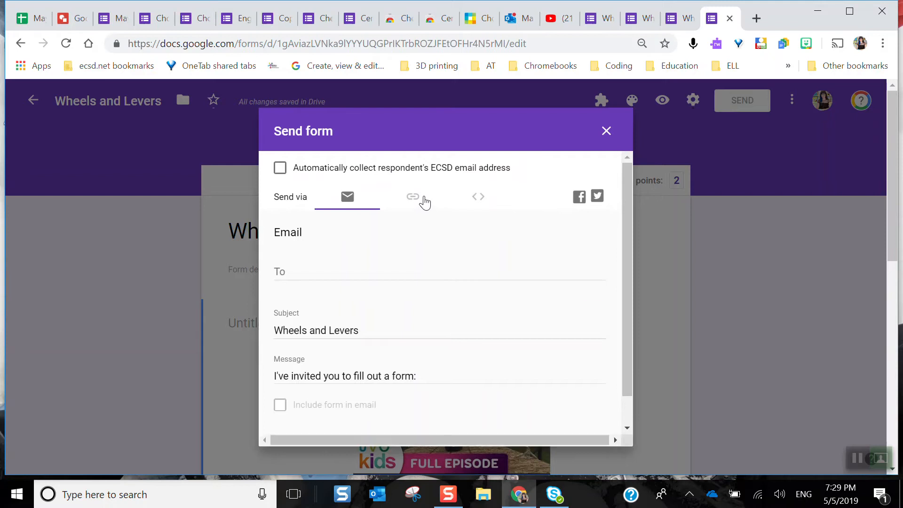
click(421, 199)
click(555, 302)
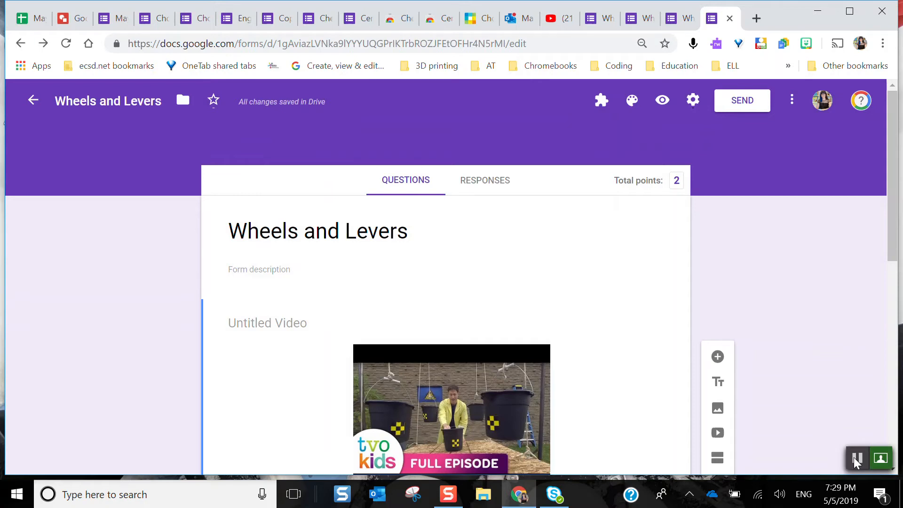
Switch to Google Classroom and start an assignment titled Wheels and Levers Quiz for all students in Grade 8 Cells and Systems Project
click(854, 457)
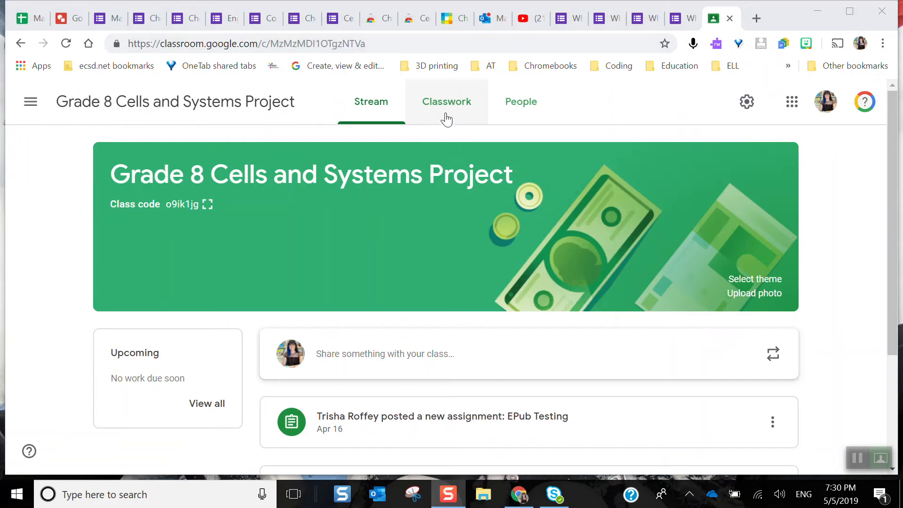
click(447, 116)
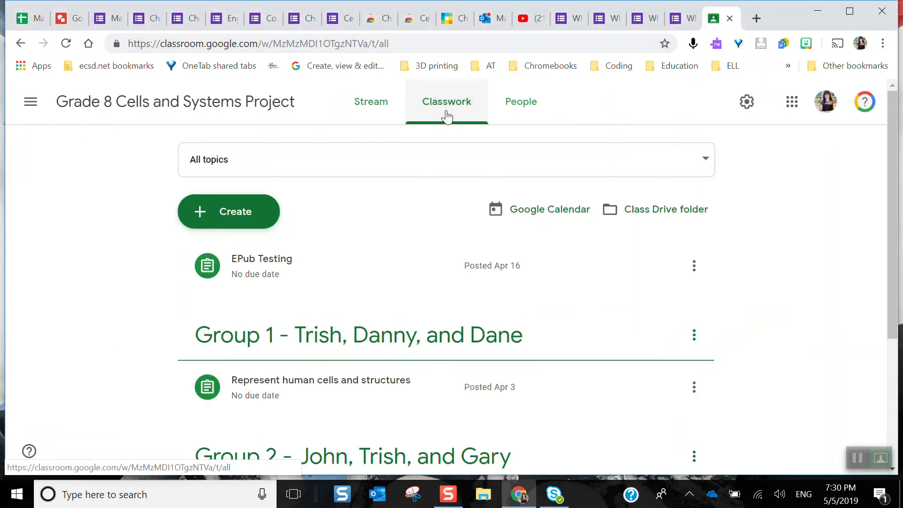
click(250, 207)
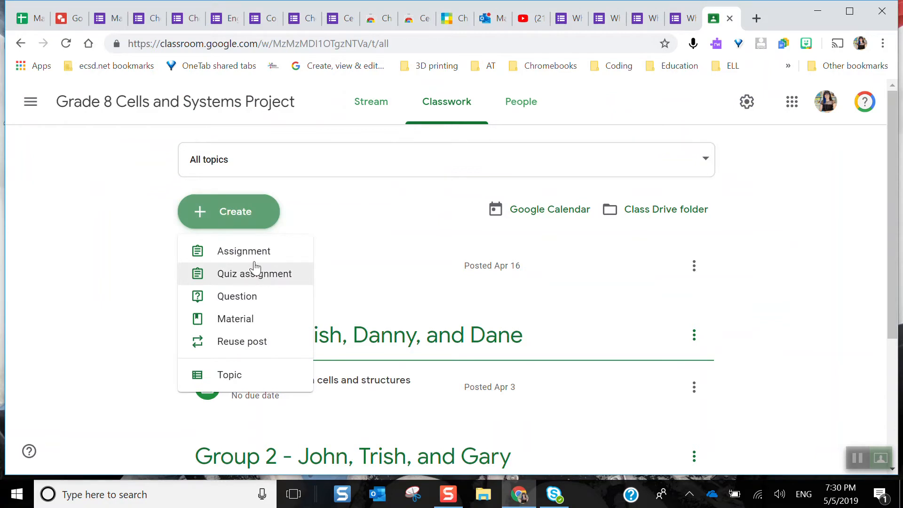
click(244, 252)
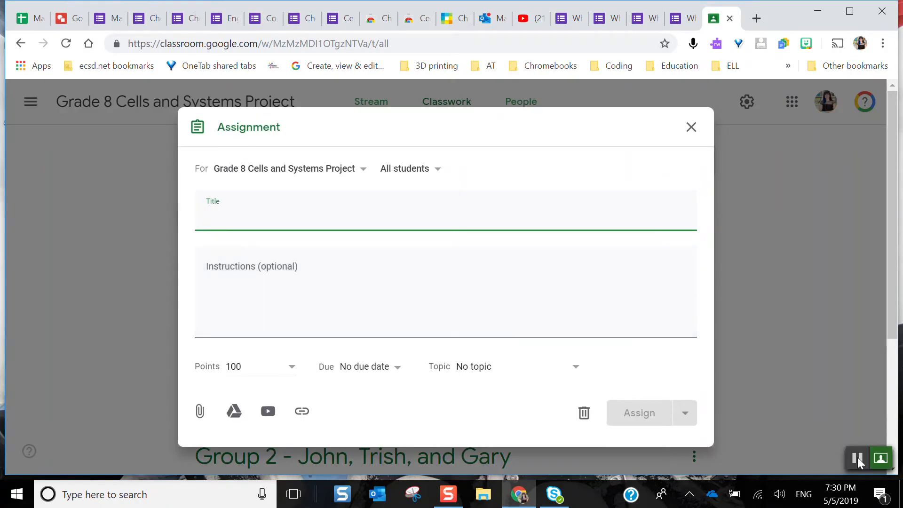
click(856, 457)
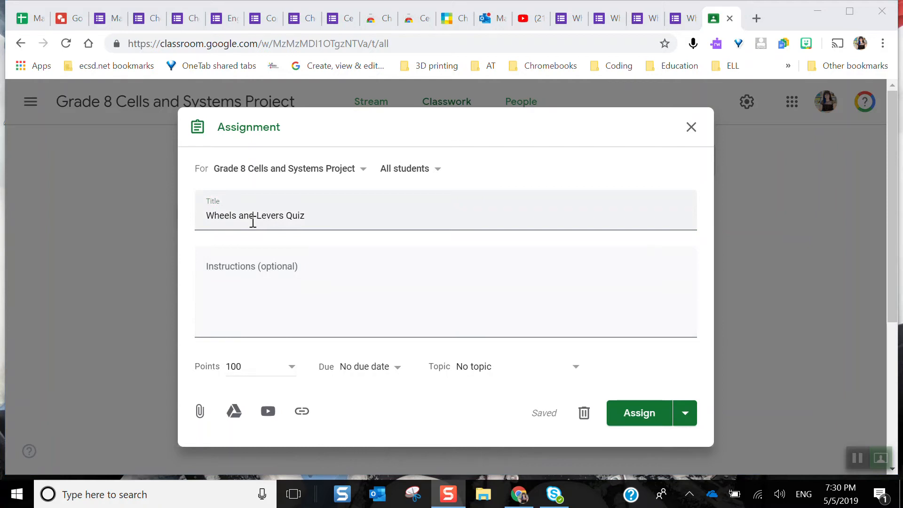
click(436, 172)
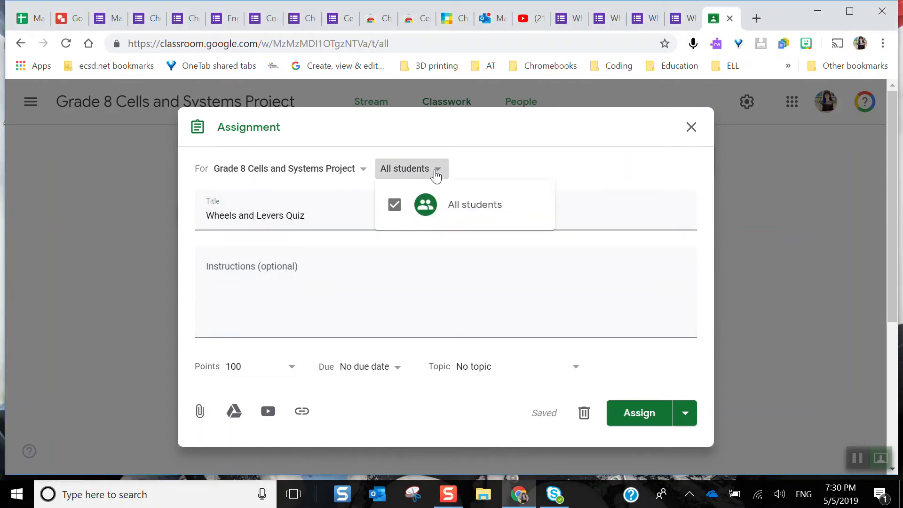
click(505, 166)
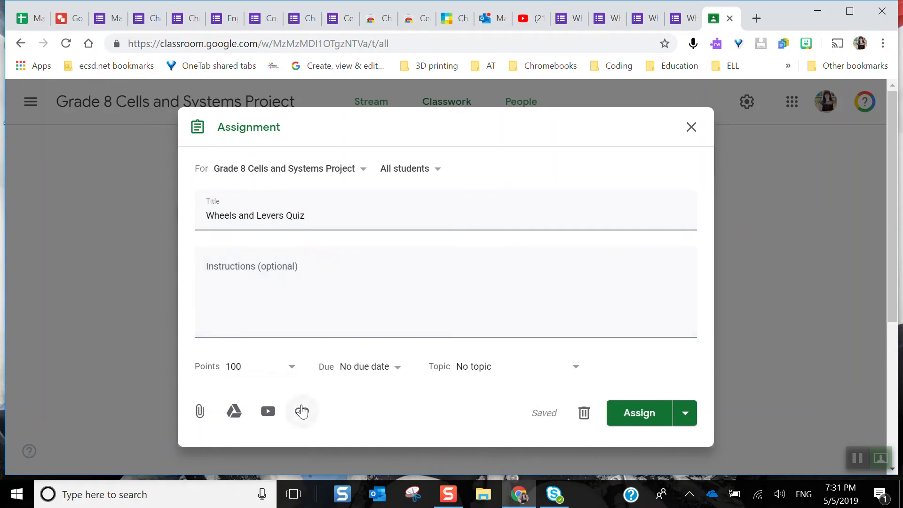
Attach the Wheels and Levers form from Google Drive with grade importing on, and assign the quiz to the class
click(237, 412)
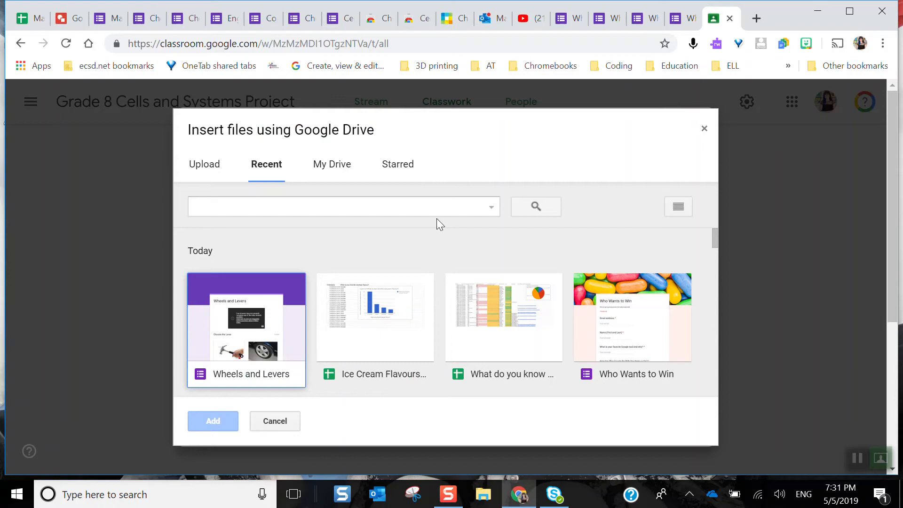
click(258, 375)
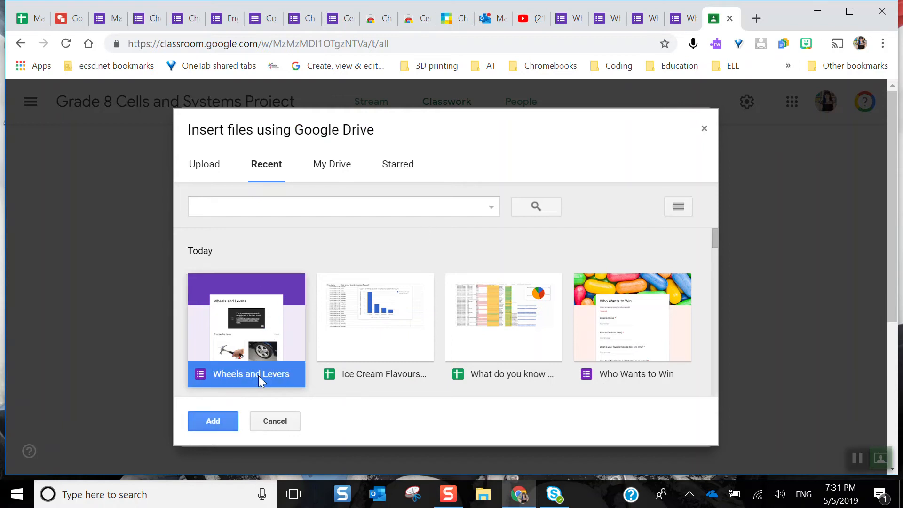
click(213, 424)
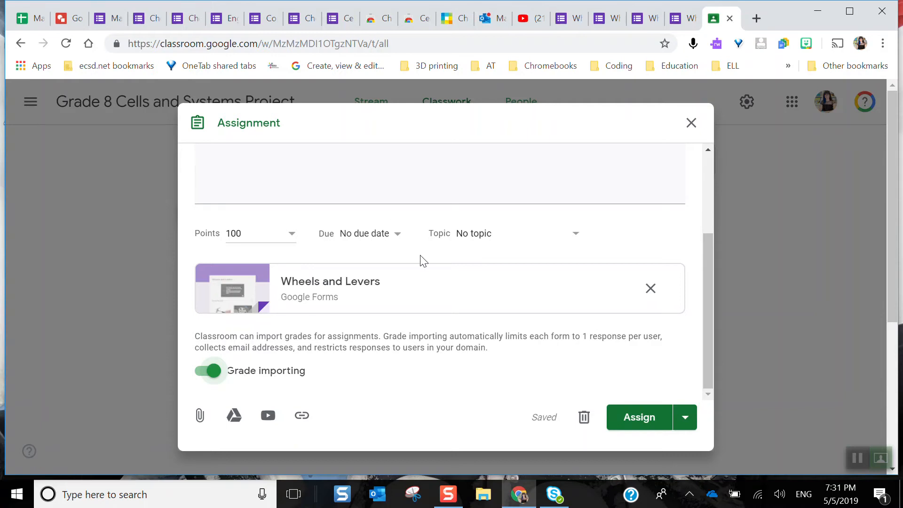
scroll(421, 261, up, 3)
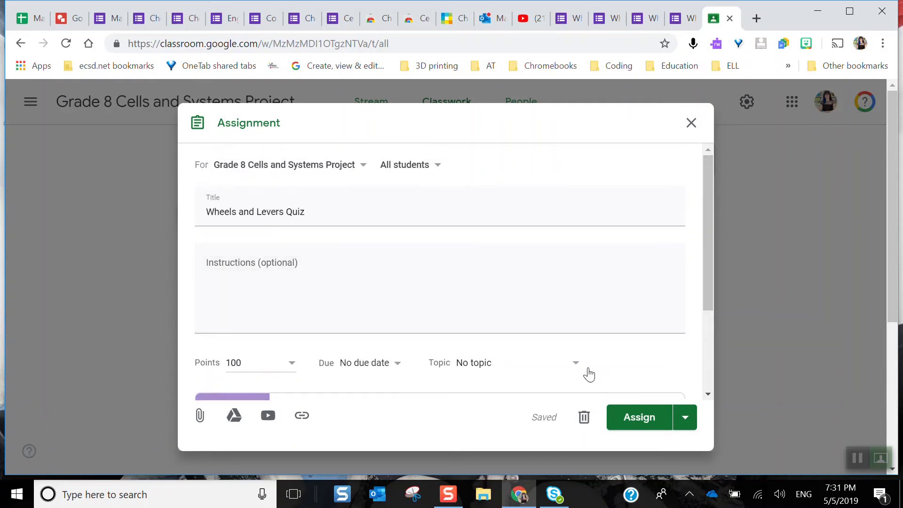
click(636, 428)
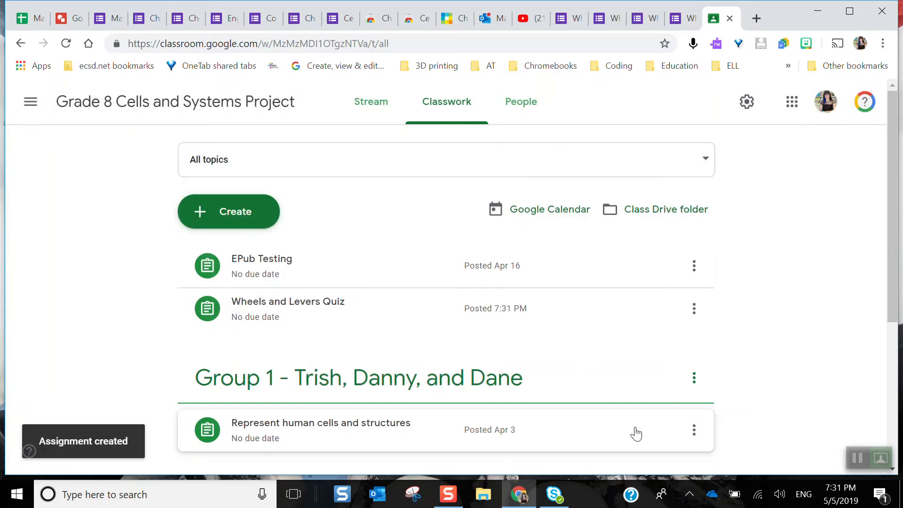
Open the posted Wheels and Levers Quiz assignment and look over its student work page and grade import option
click(354, 310)
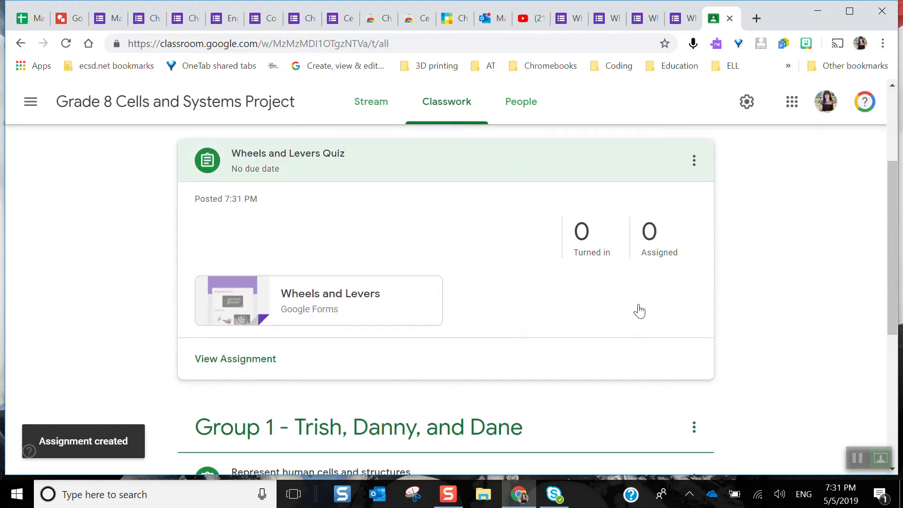
click(256, 370)
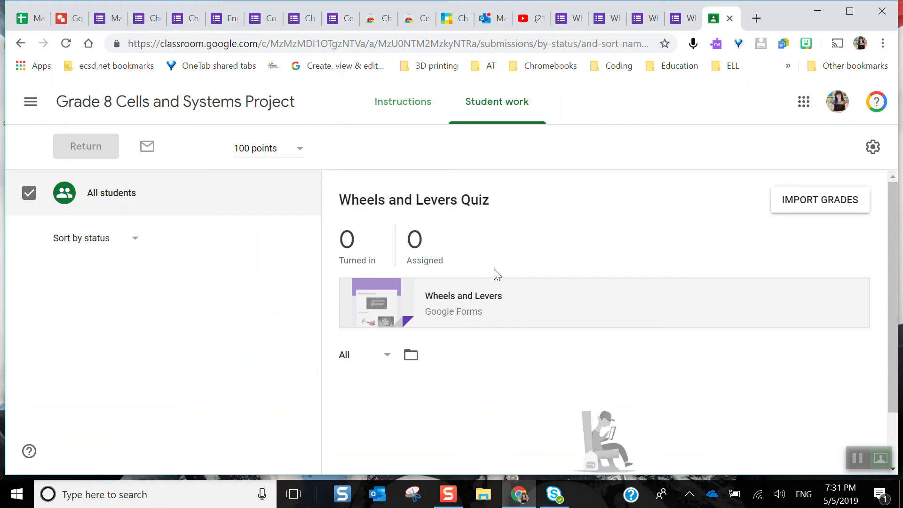
scroll(500, 334, down, 2)
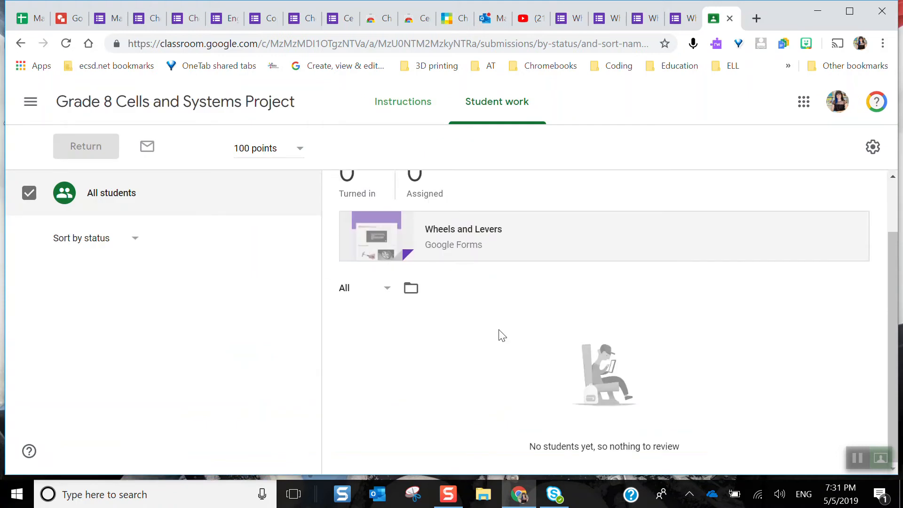
scroll(500, 334, up, 2)
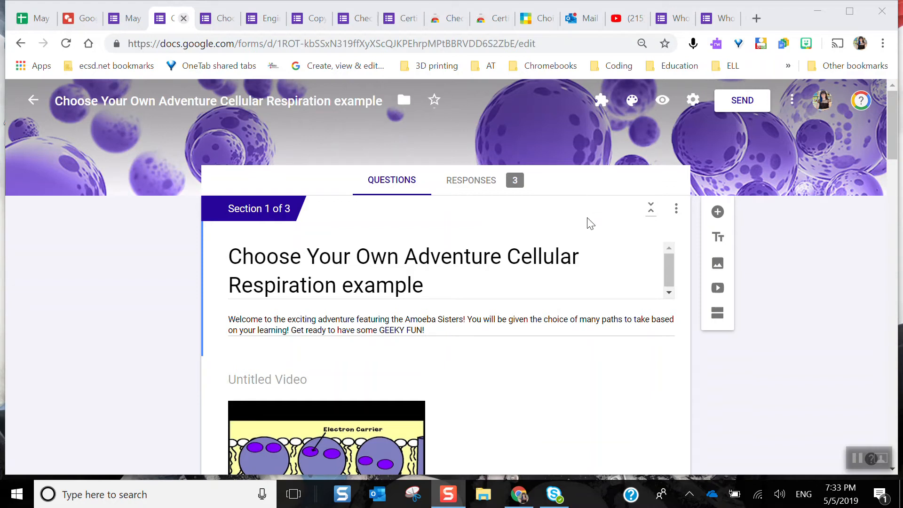
In the Choose Your Own Adventure Cellular Respiration example, examine section 1 and where each answer to the morning person question leads
scroll(570, 315, down, 2)
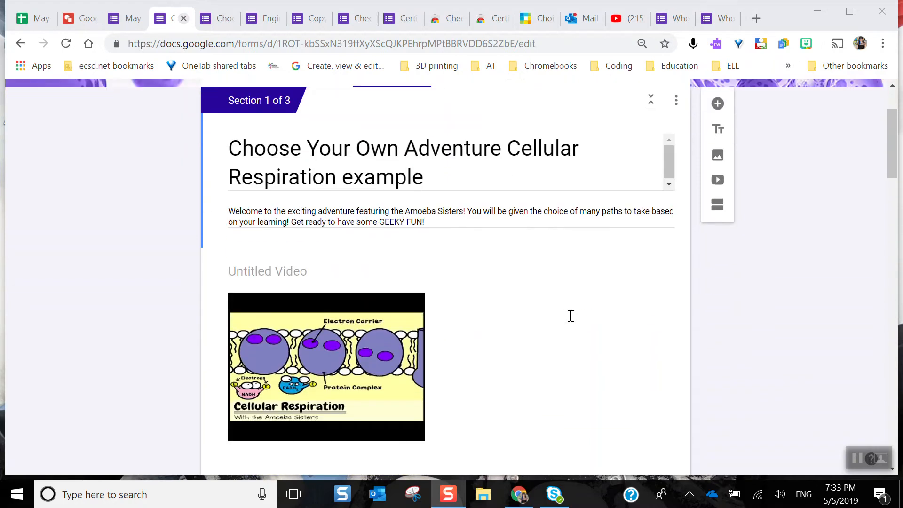
scroll(571, 315, down, 1)
scroll(570, 316, down, 2)
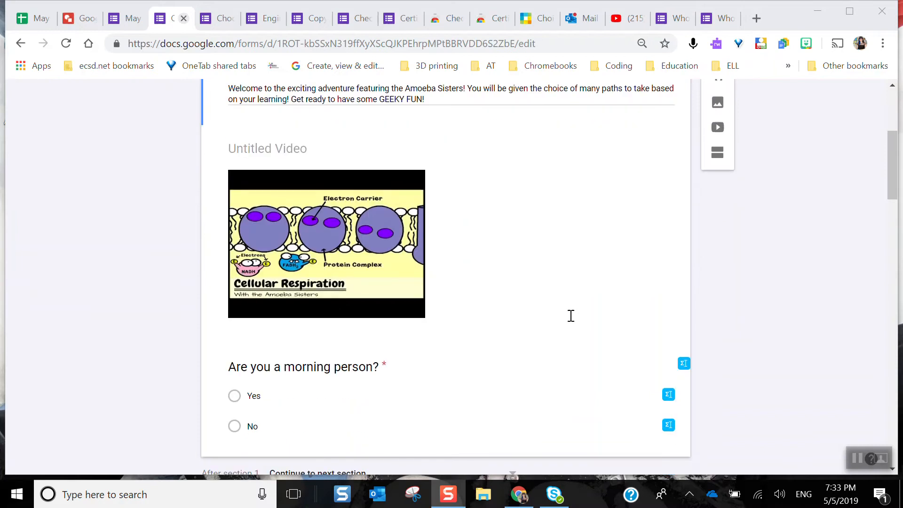
scroll(571, 316, down, 3)
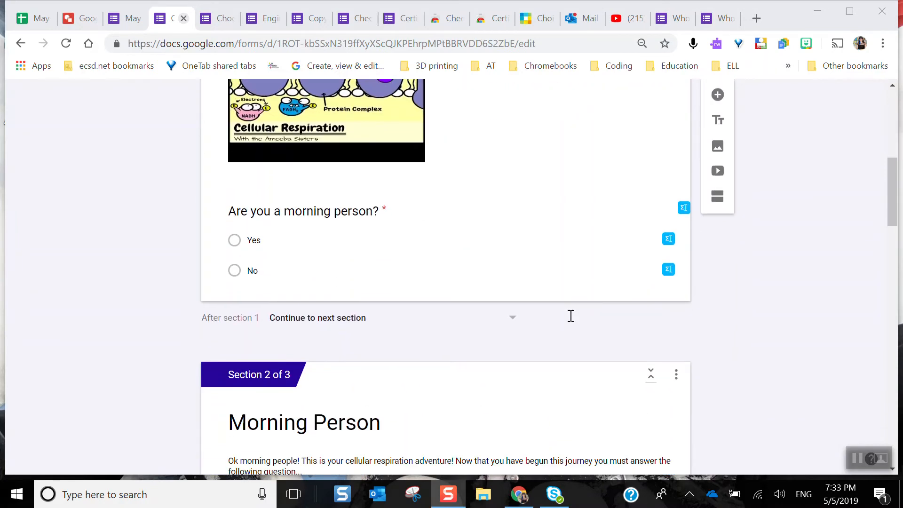
scroll(571, 315, up, 1)
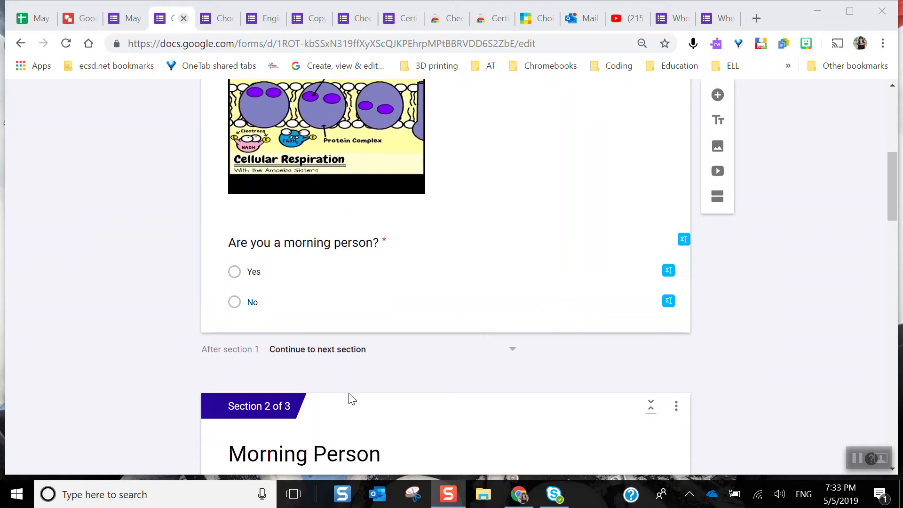
click(386, 295)
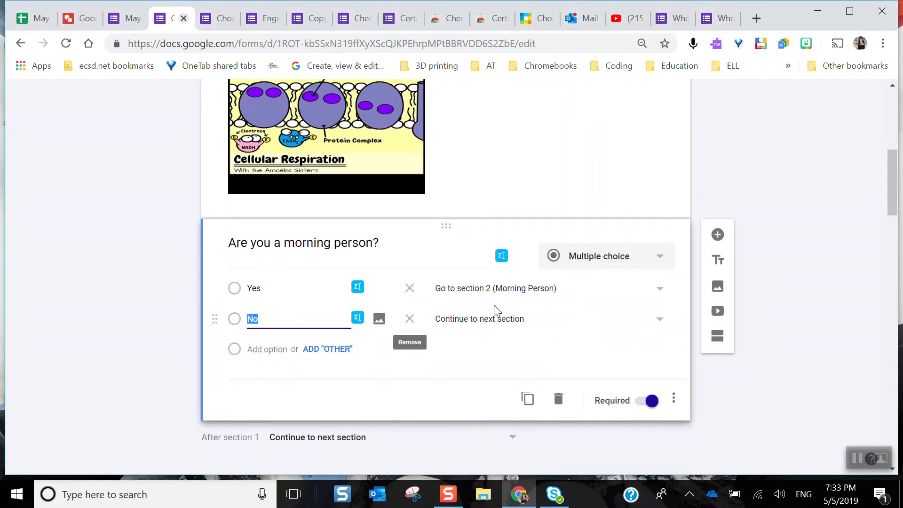
click(814, 221)
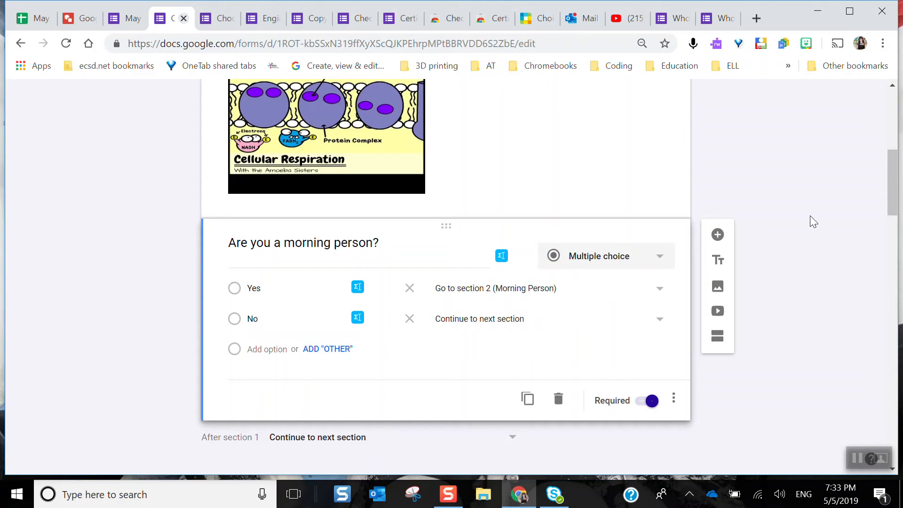
Examine the Morning Person and NOT a Morning Person sections, including their images and glucose questions
scroll(814, 221, up, 1)
scroll(813, 221, down, 8)
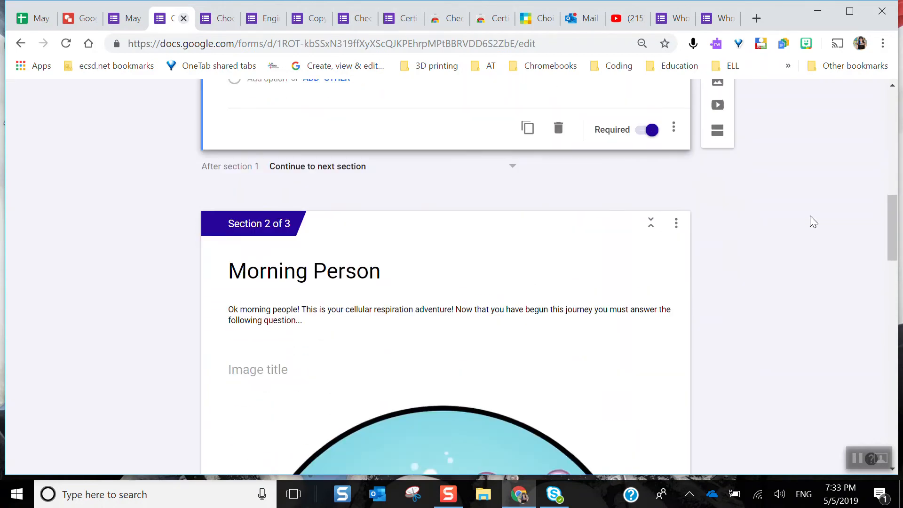
scroll(813, 221, down, 8)
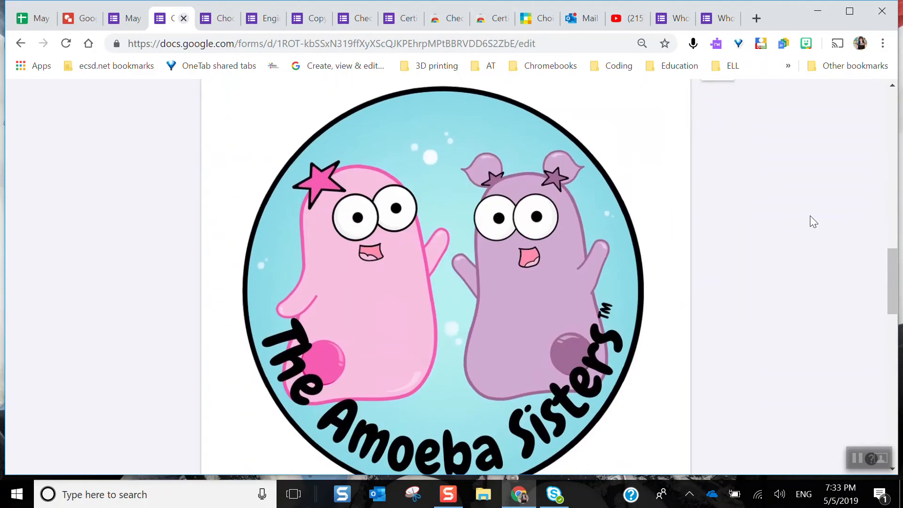
scroll(809, 216, down, 4)
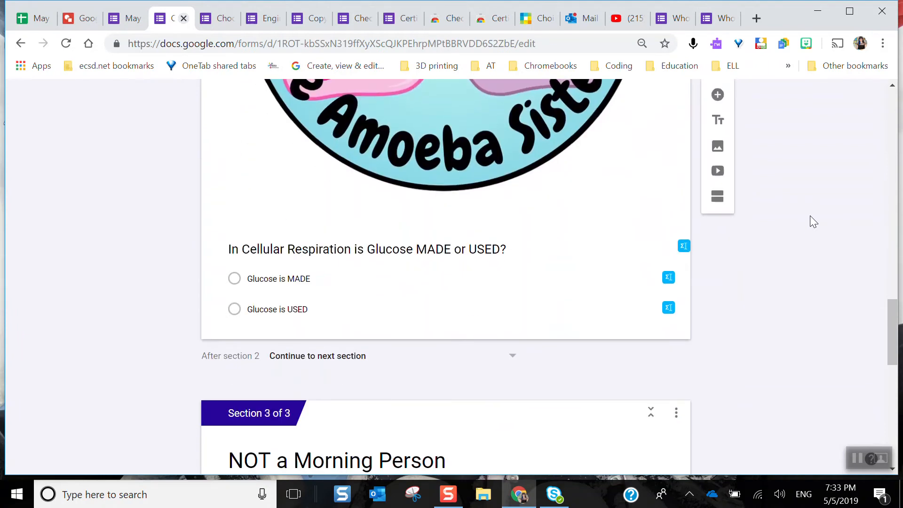
scroll(810, 216, down, 13)
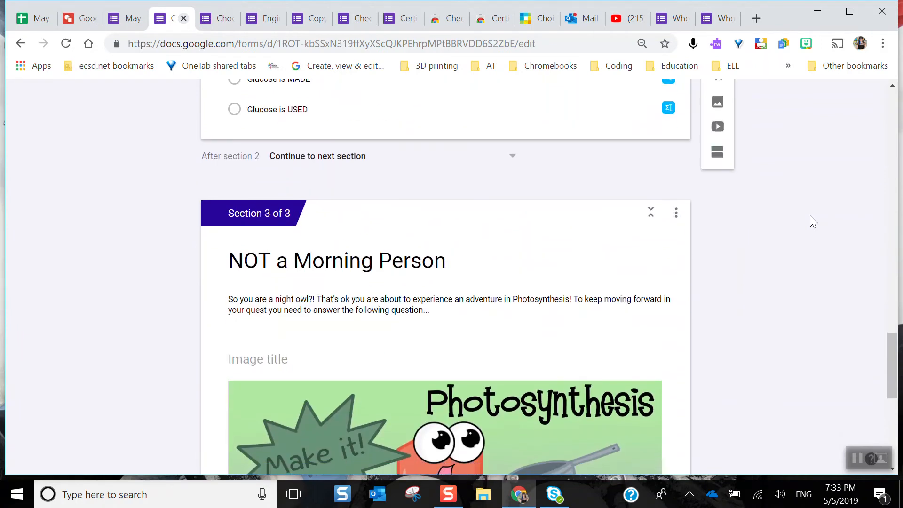
scroll(810, 216, up, 20)
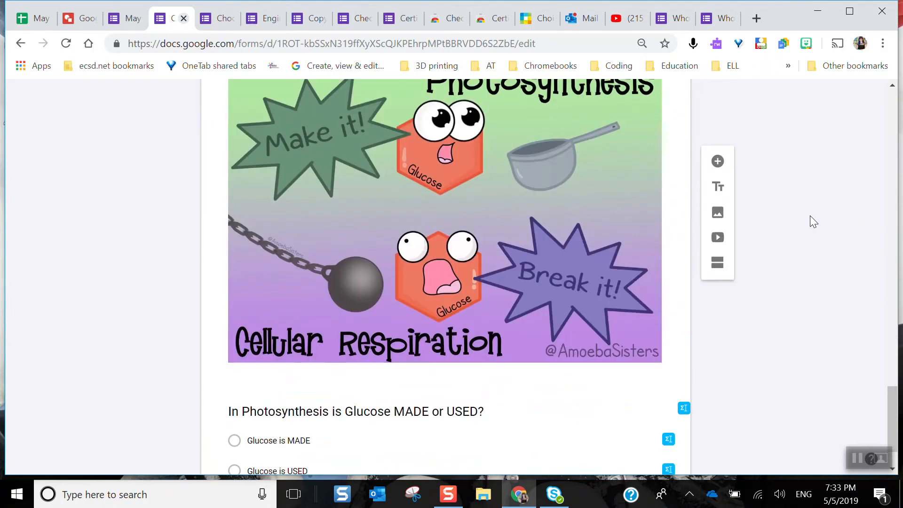
scroll(810, 215, up, 3)
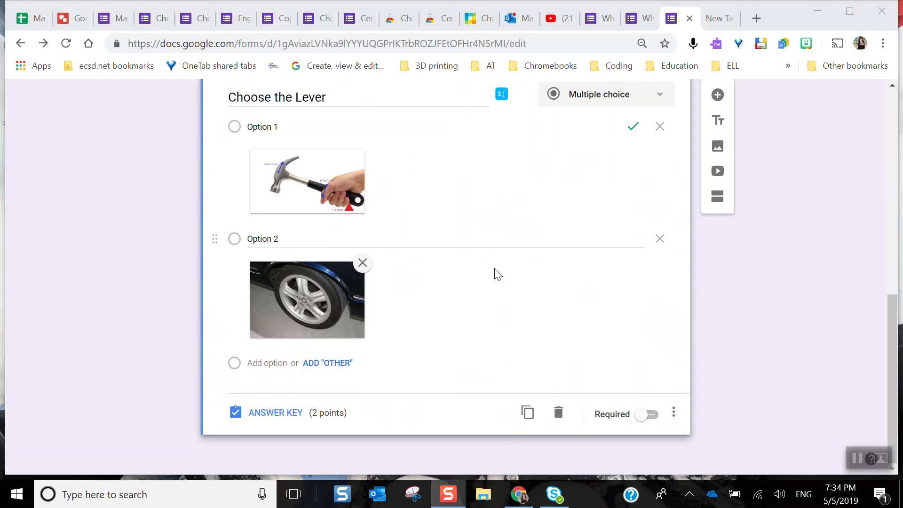
In the Wheels and Levers form, enable Go to section based on answer for the Choose the Lever question
click(675, 414)
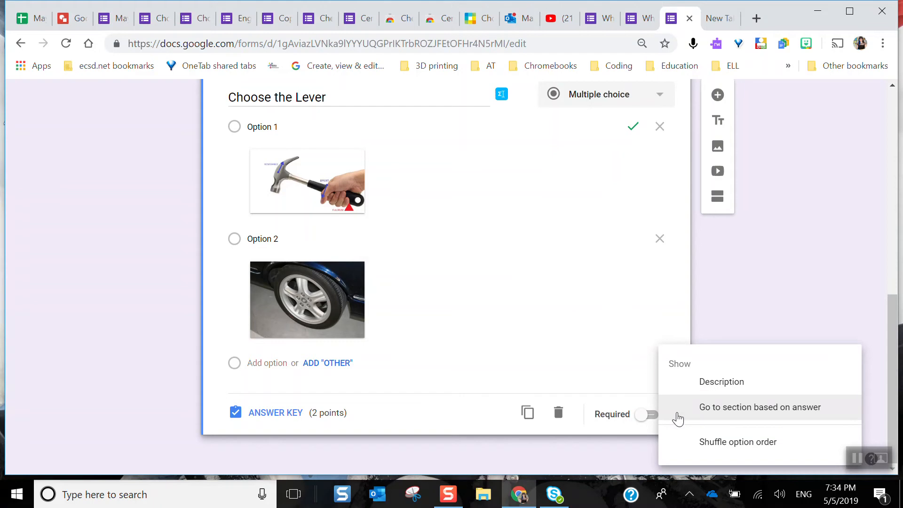
click(766, 407)
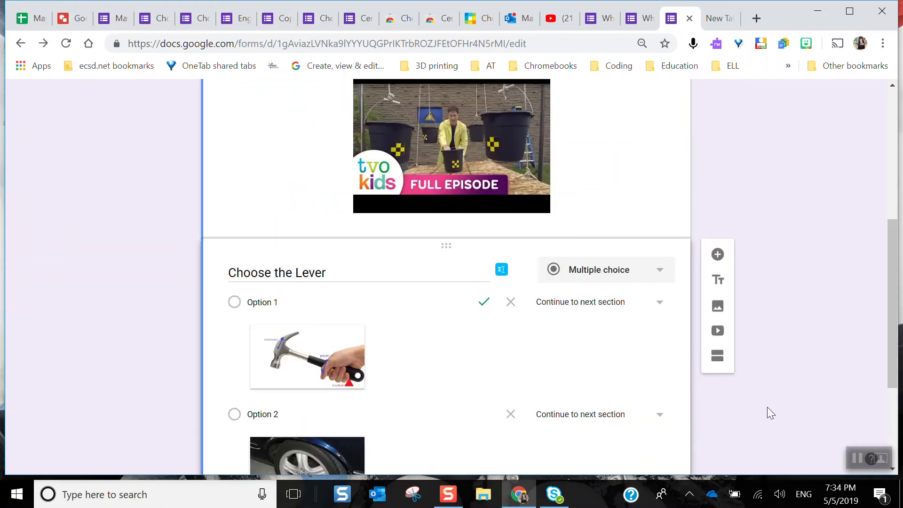
scroll(734, 375, down, 3)
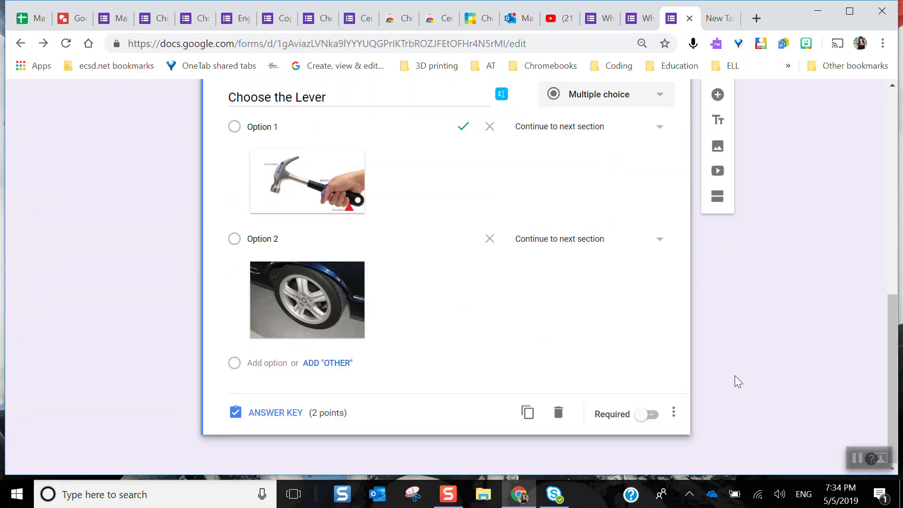
scroll(735, 375, up, 5)
scroll(734, 376, up, 4)
scroll(734, 375, down, 10)
scroll(580, 294, up, 5)
scroll(582, 292, down, 5)
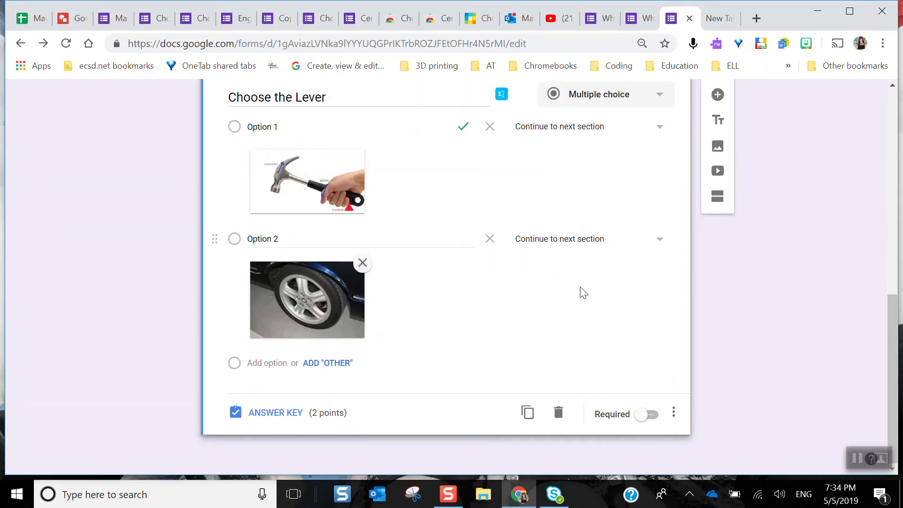
Add a second section after the Choose the Lever question and title it Levers
click(717, 197)
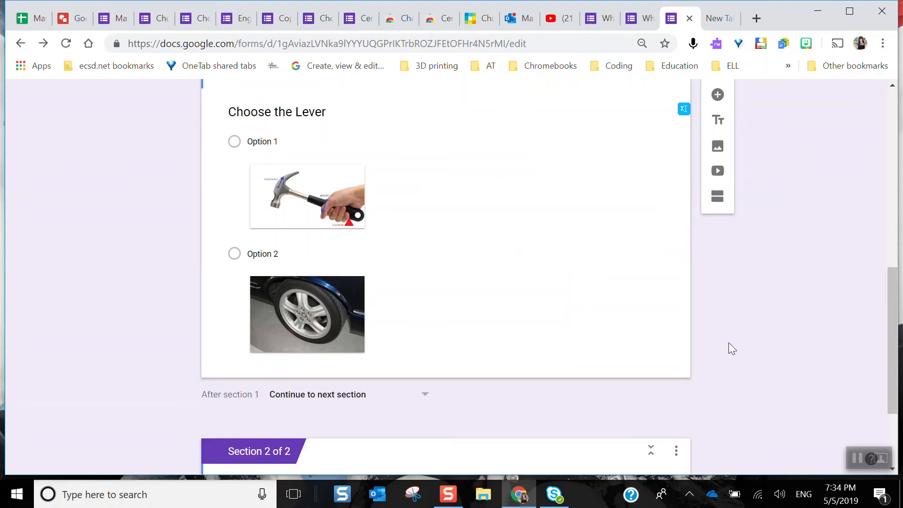
click(374, 377)
text(Levers)
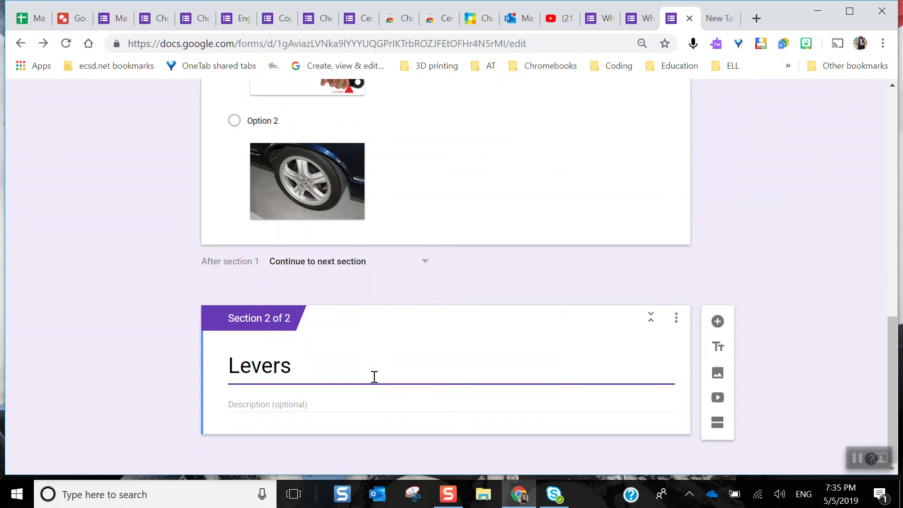
scroll(374, 376, up, 3)
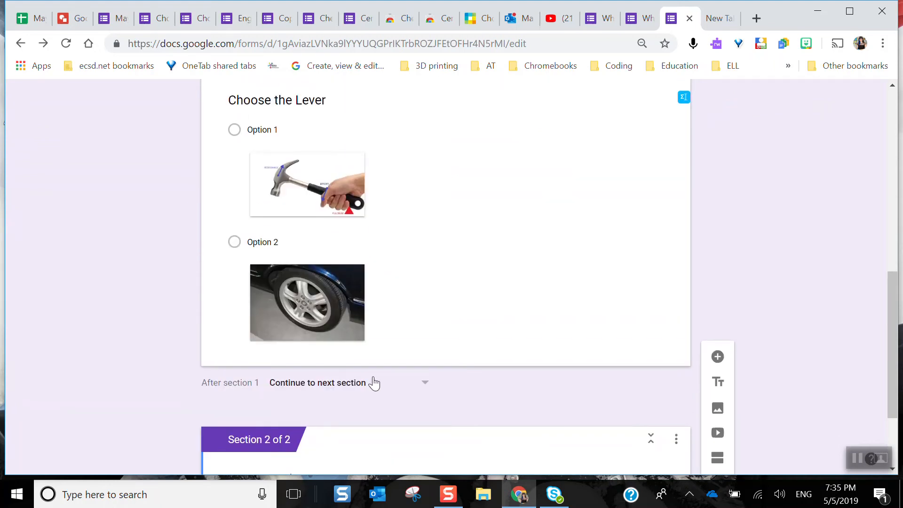
Set Option 2, the wheel image, of the Choose the Lever question to go to section 2 (Levers)
click(445, 186)
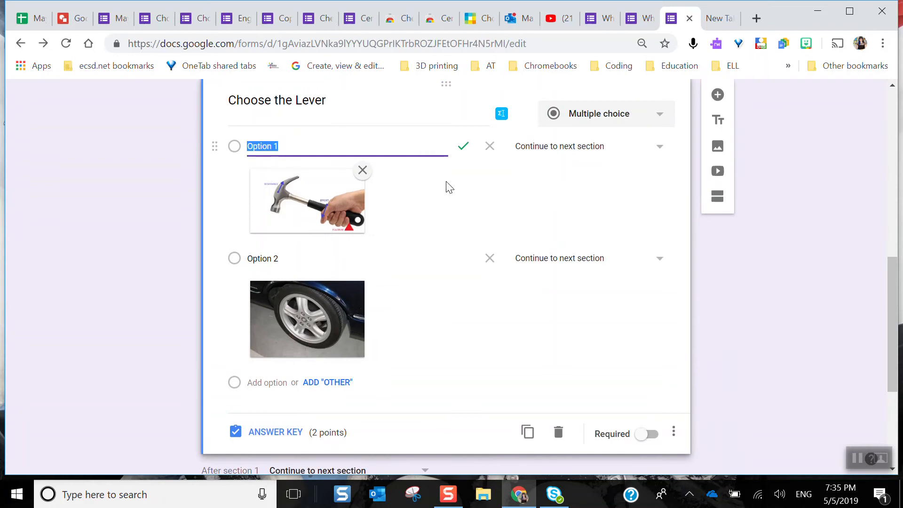
click(397, 259)
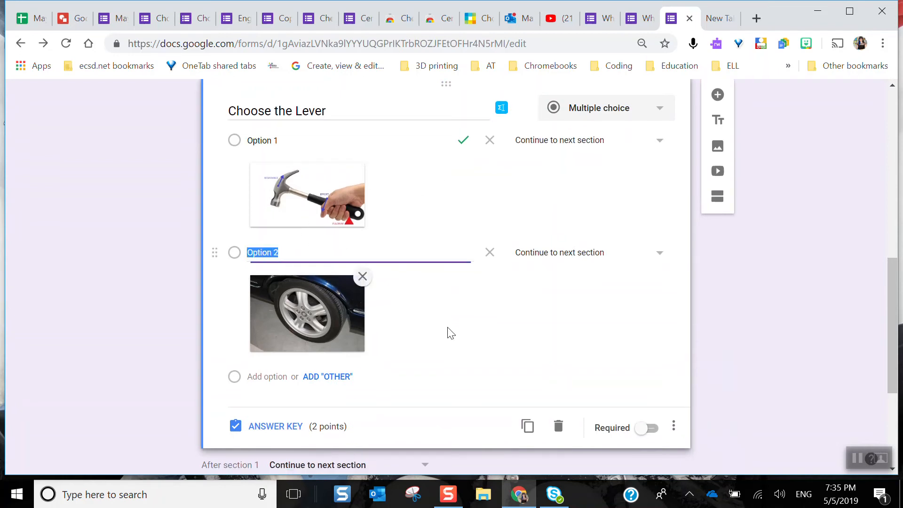
click(659, 253)
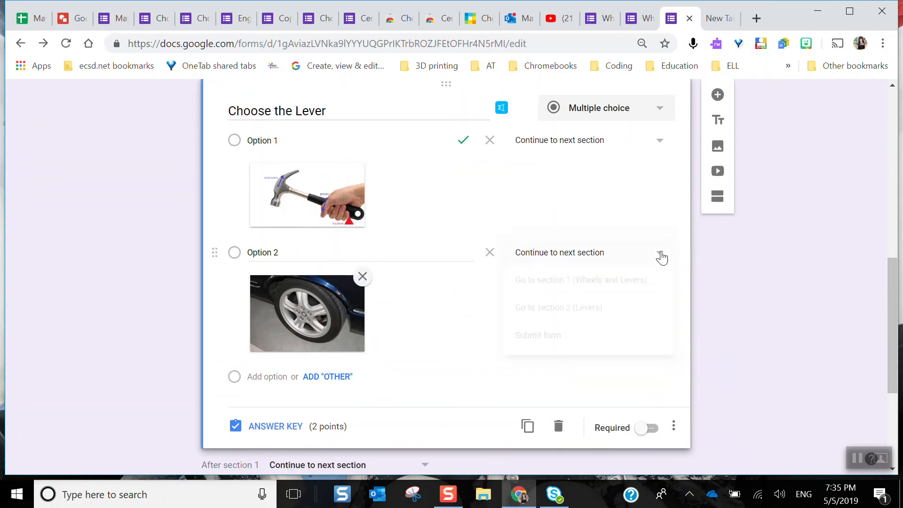
click(604, 308)
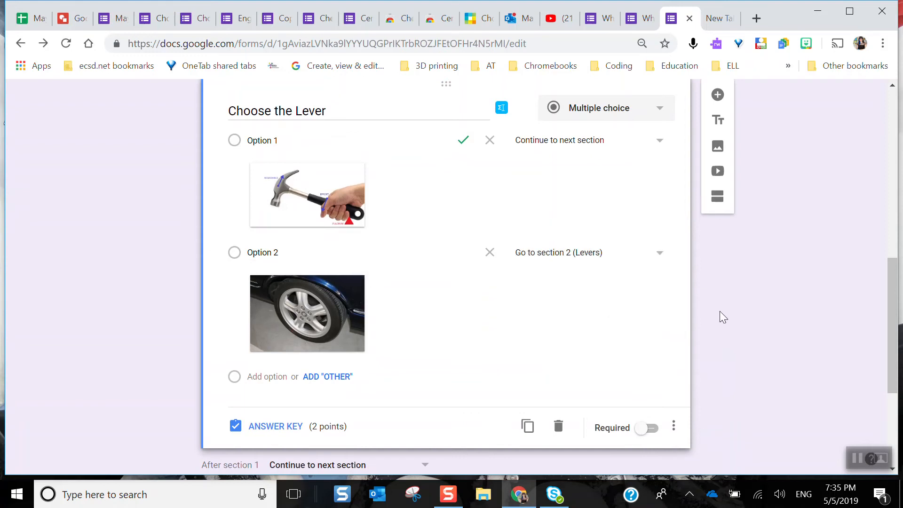
Examine the Choose Your Own Adventure form The Dark Knight Returns to ECSD, reading the story, images and answer choices across its sections
click(197, 19)
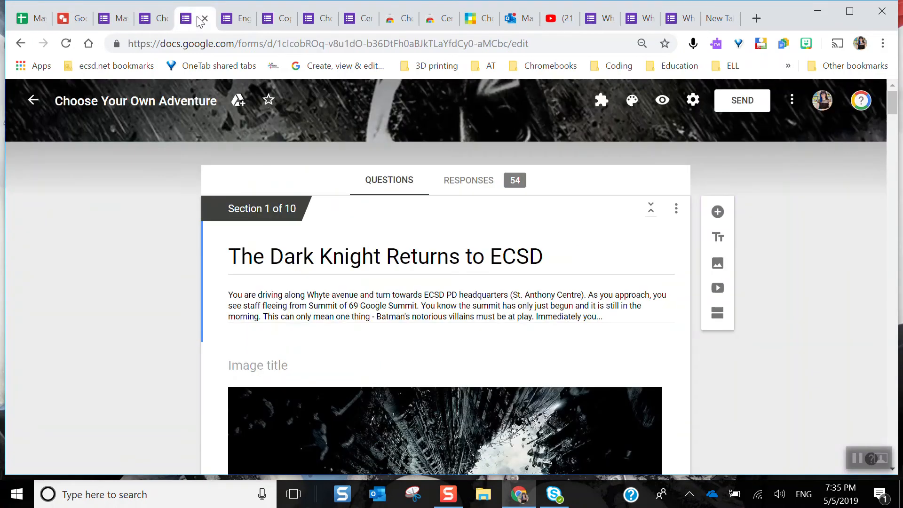
click(155, 18)
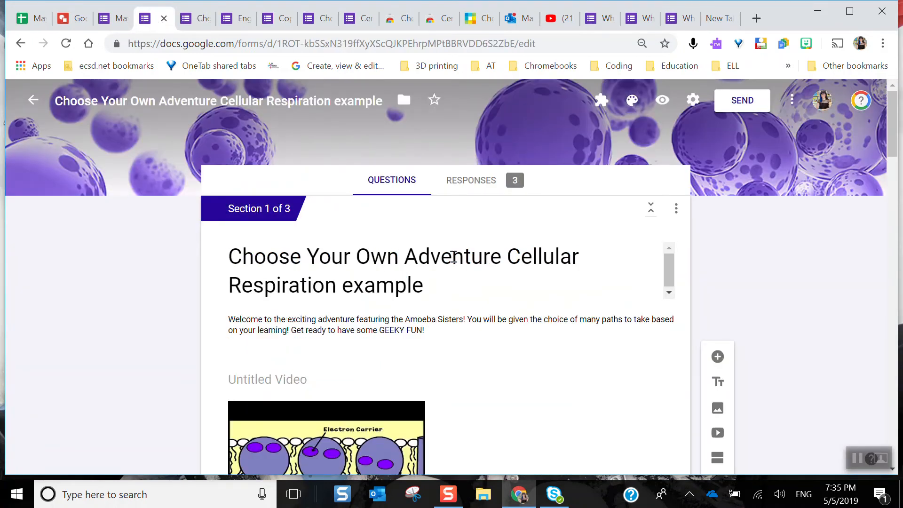
click(196, 21)
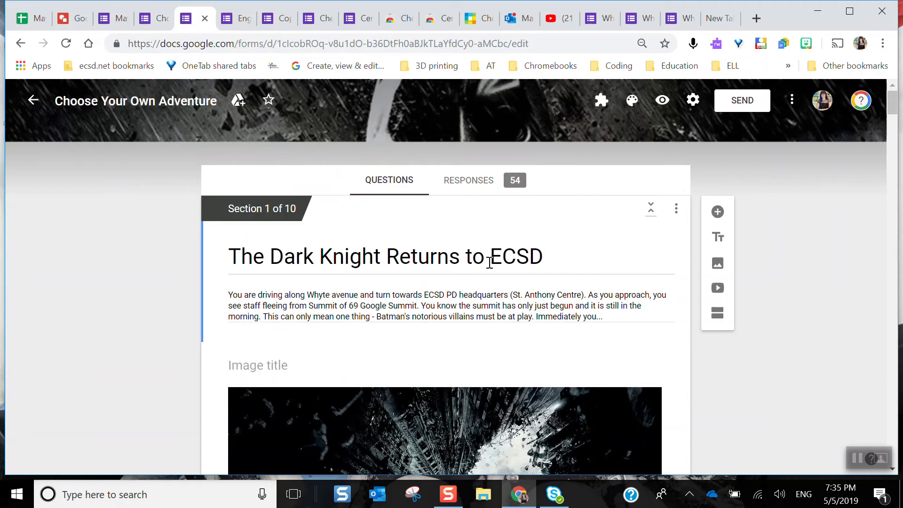
scroll(489, 262, down, 14)
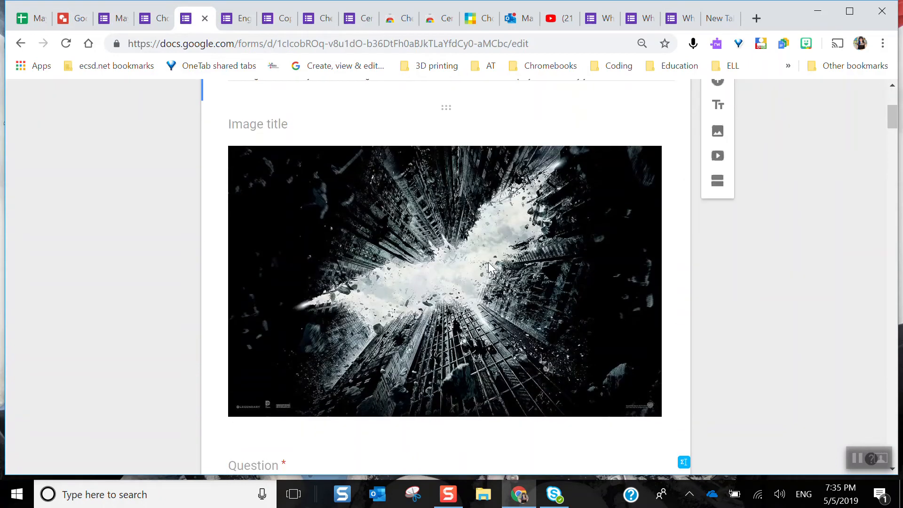
scroll(491, 267, up, 5)
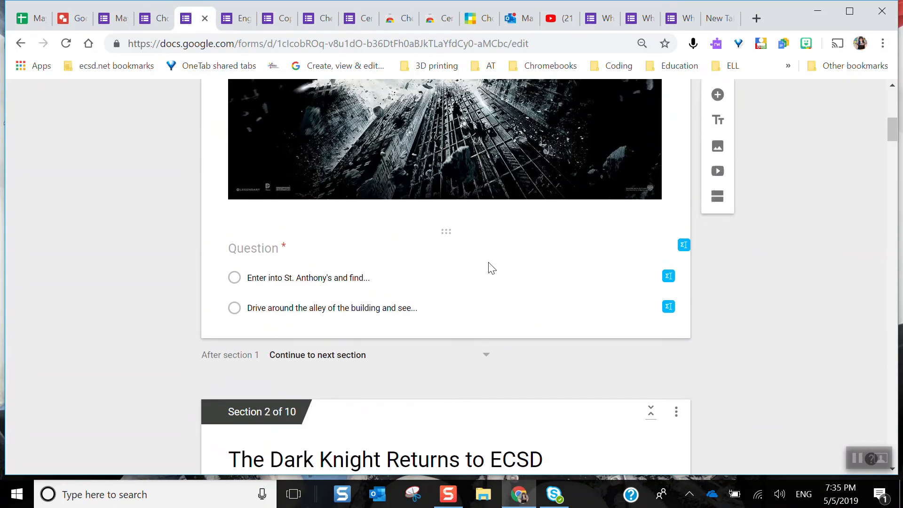
scroll(489, 267, up, 8)
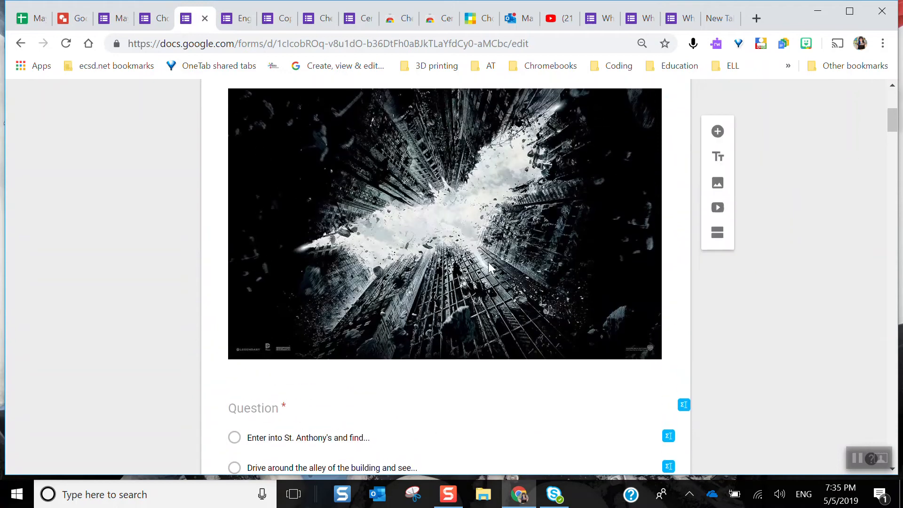
scroll(489, 261, down, 6)
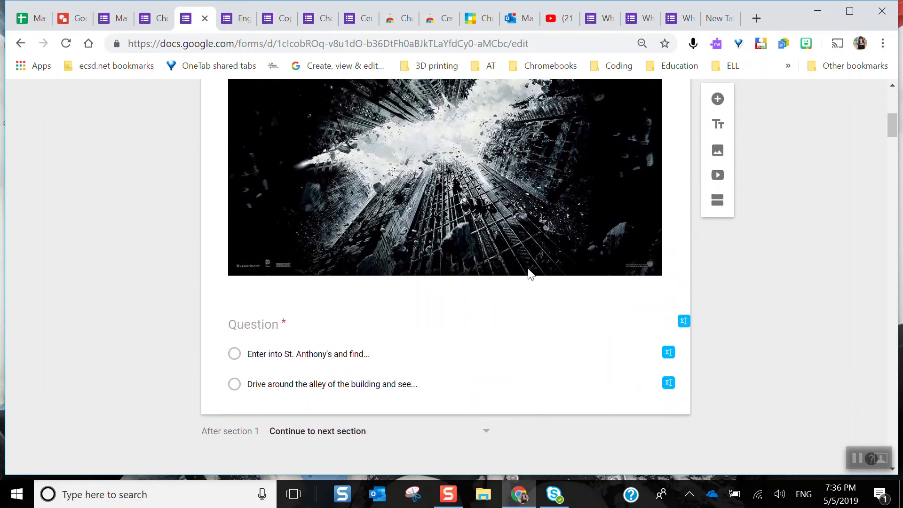
scroll(528, 272, down, 5)
scroll(530, 273, down, 12)
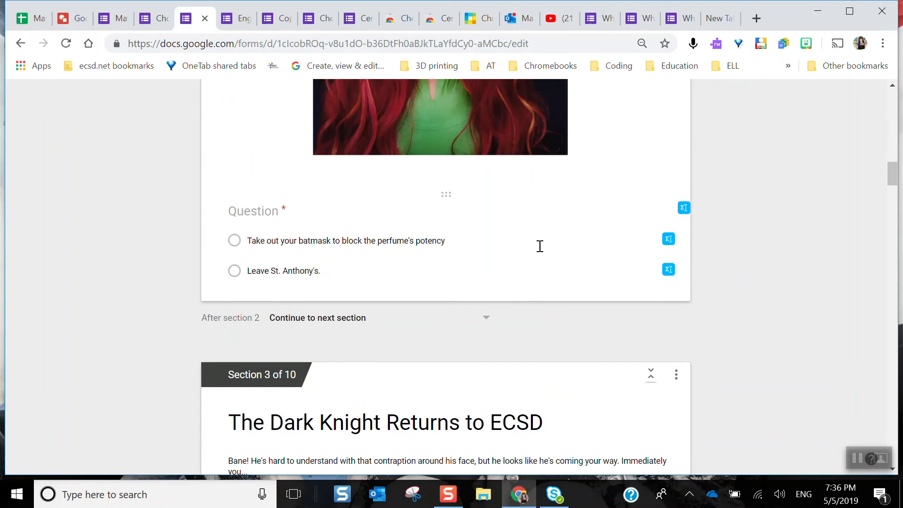
scroll(539, 246, down, 15)
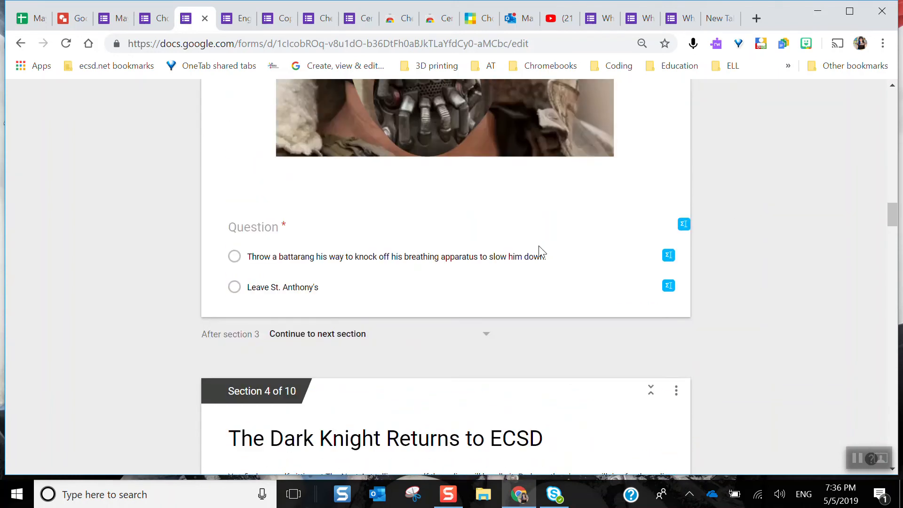
scroll(540, 247, down, 15)
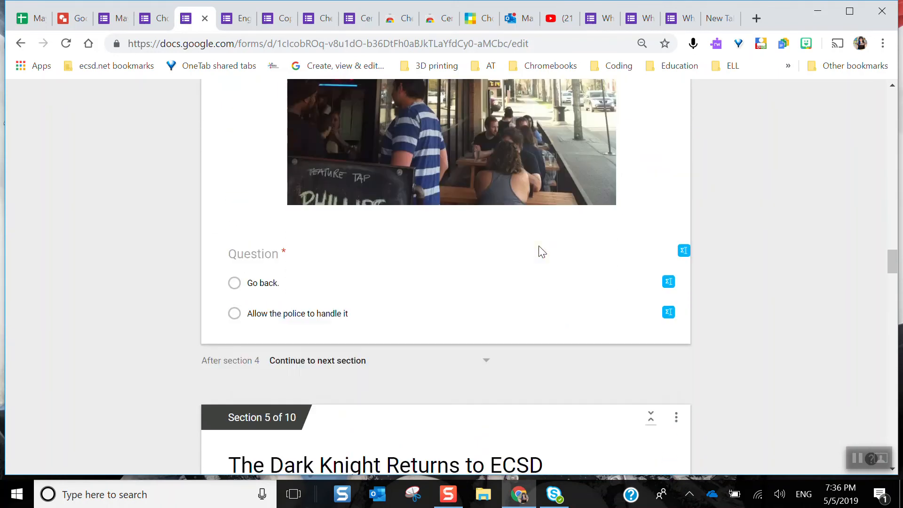
scroll(540, 246, down, 5)
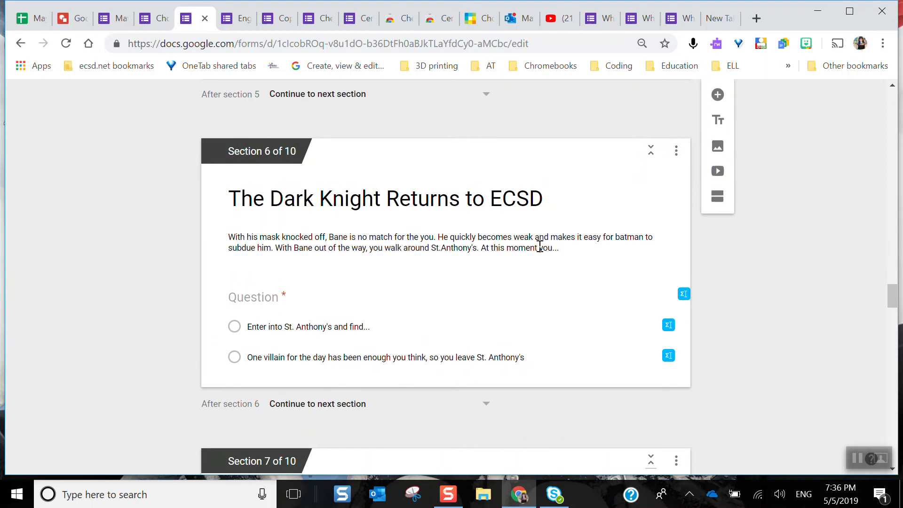
scroll(539, 246, up, 12)
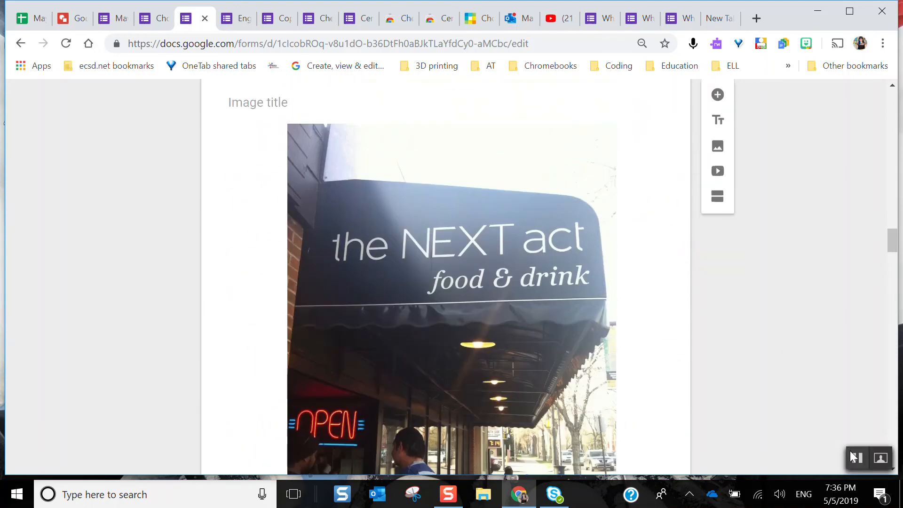
click(857, 457)
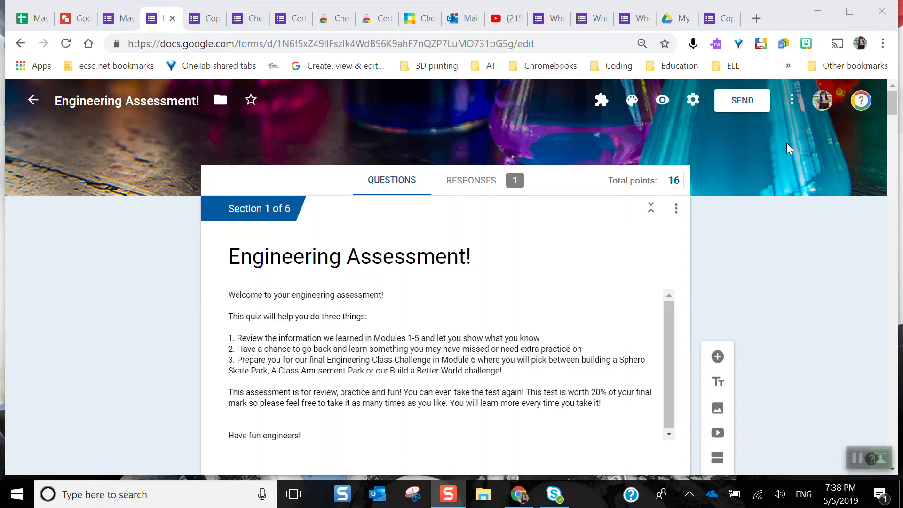
Open the collaborator sharing settings of the Engineering Assessment! form, review who has access, and save link sharing as On - Anyone with the link
click(792, 103)
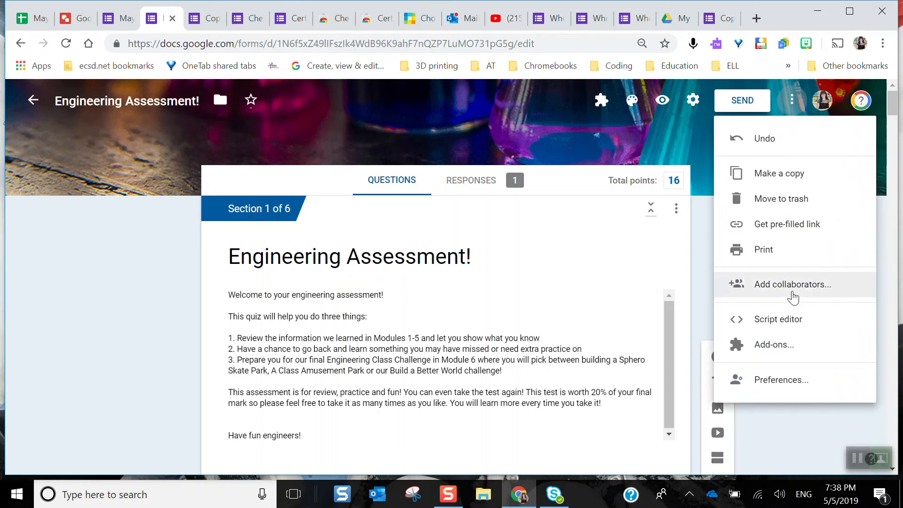
click(794, 297)
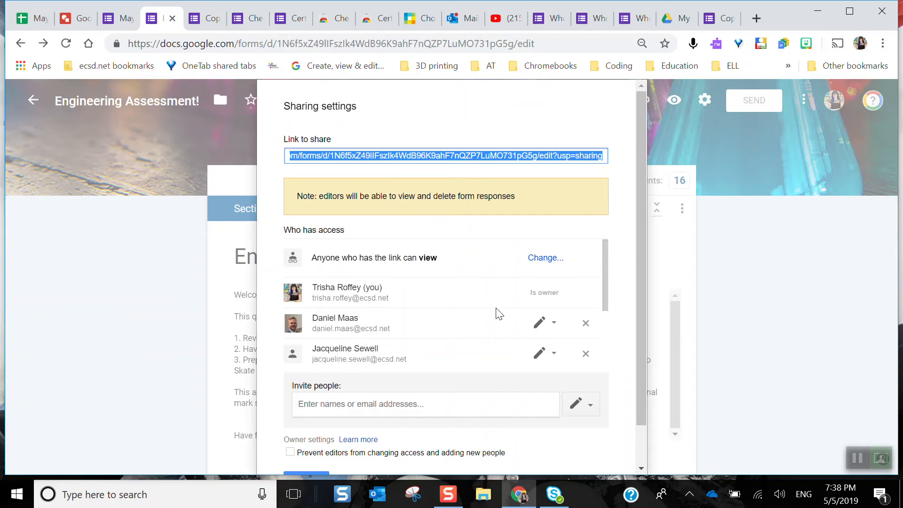
scroll(499, 314, down, 2)
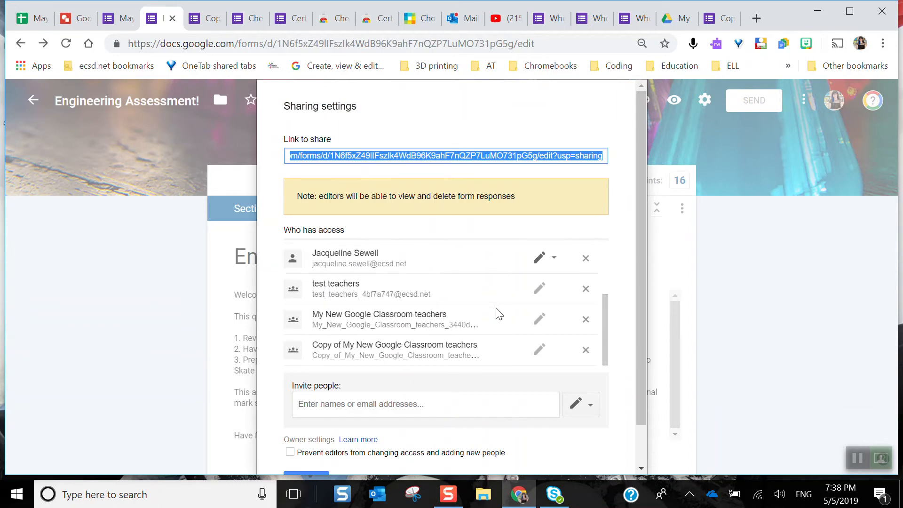
scroll(498, 313, up, 2)
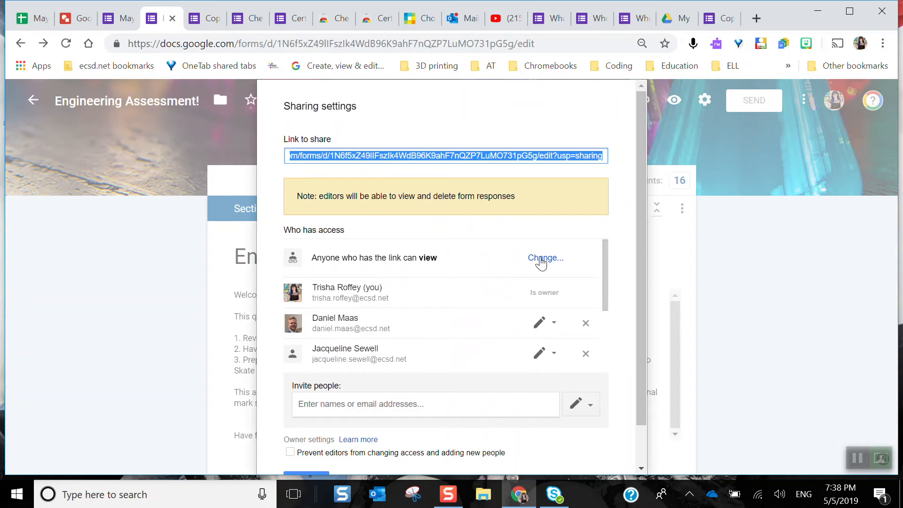
click(538, 260)
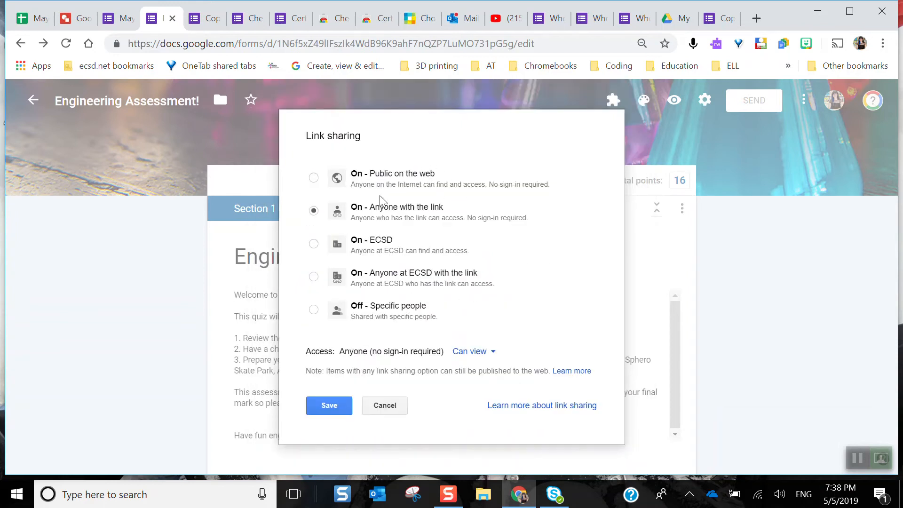
click(346, 407)
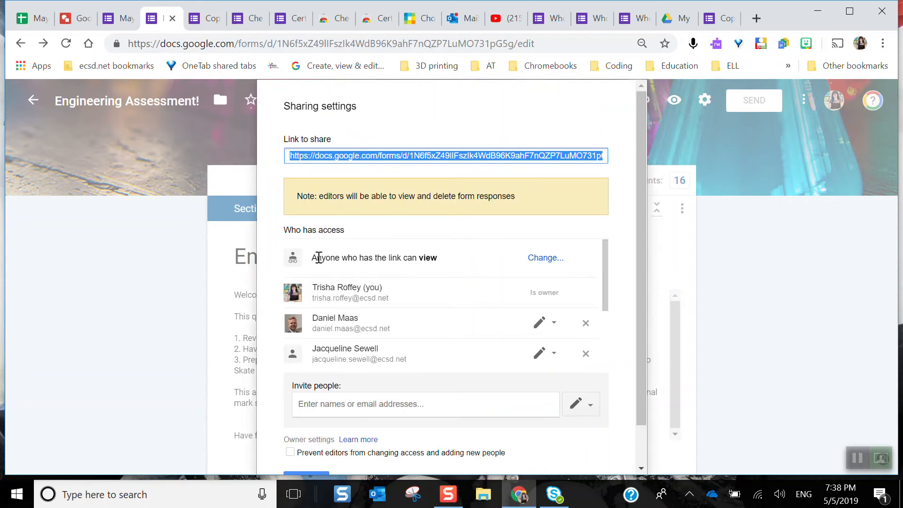
Change the form's link sharing access to Can edit for anyone with the link and save it
click(537, 261)
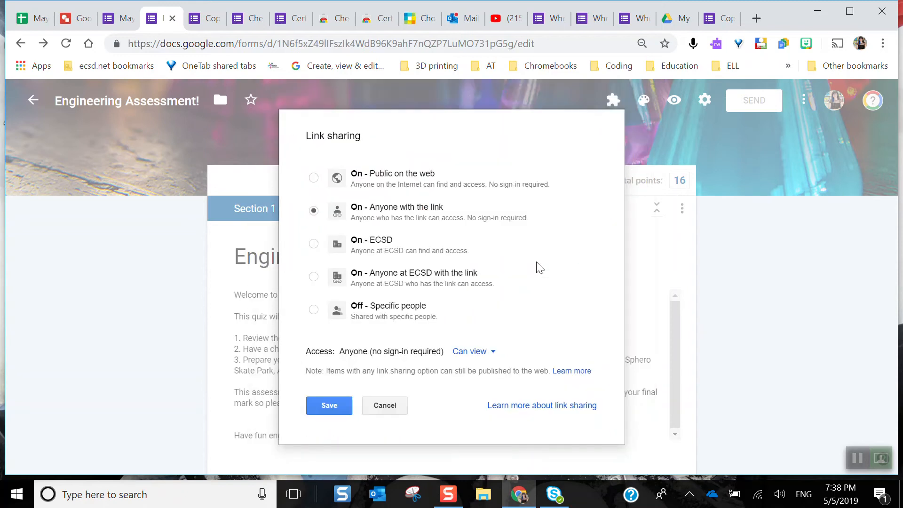
click(499, 350)
click(491, 370)
click(342, 405)
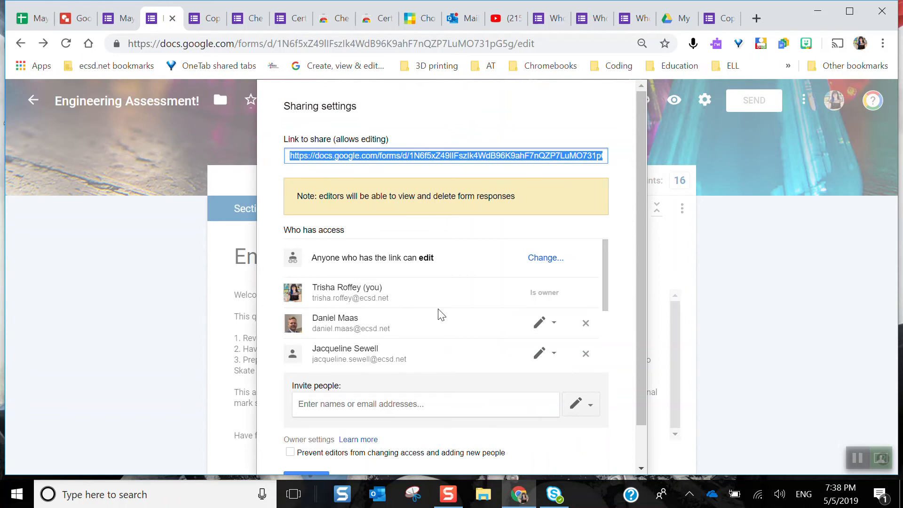
Load the form's sharing link in a new browser tab with its ending edit?usp=sharing replaced by copy
click(756, 18)
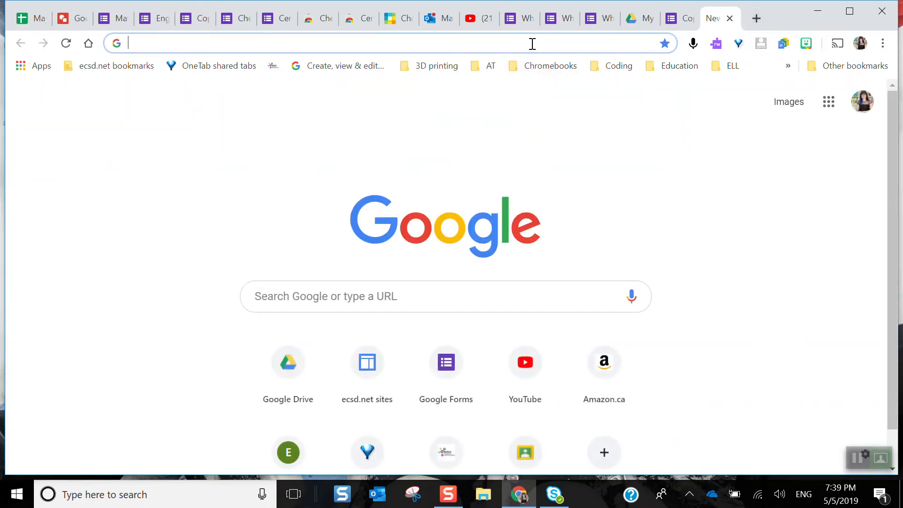
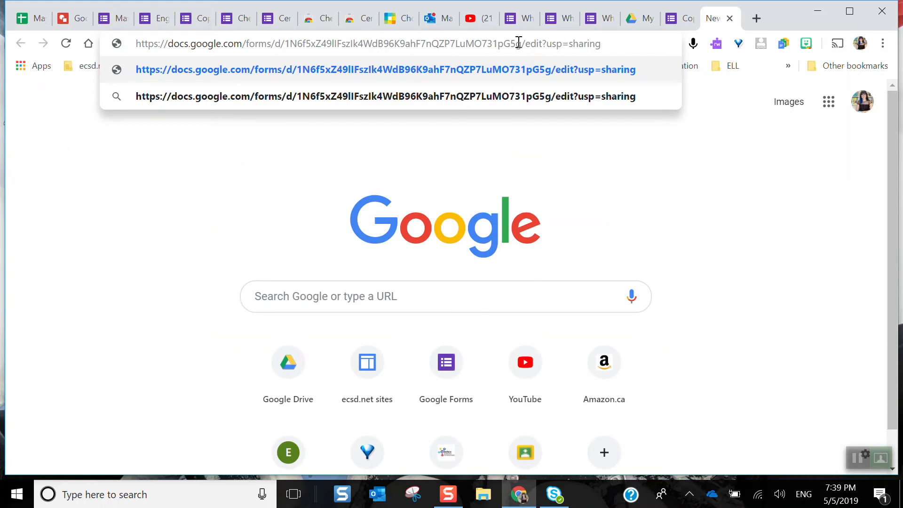
drag(613, 49, 526, 47)
text(copy)
drag(561, 43, 125, 44)
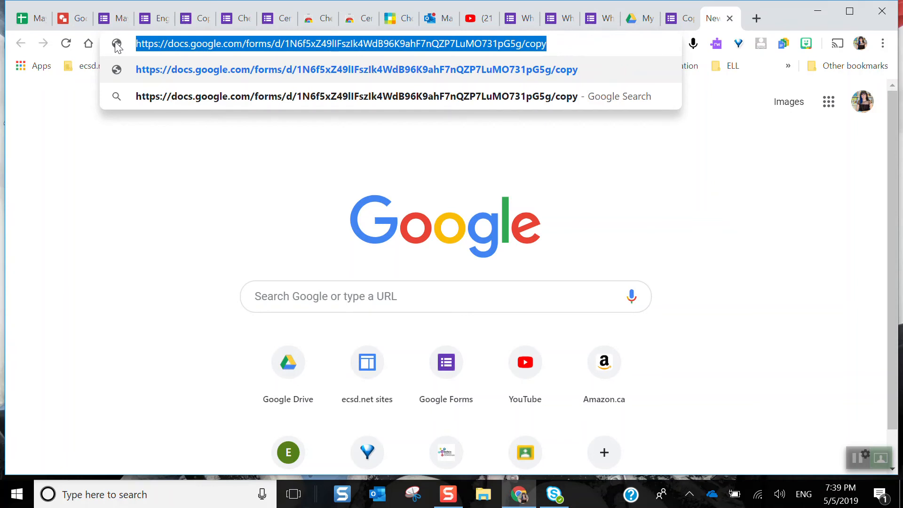
key(Return)
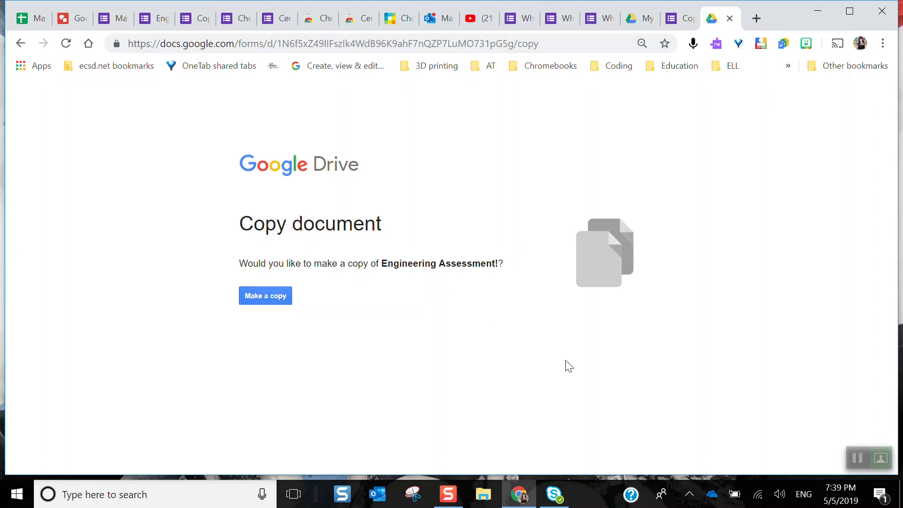
click(886, 457)
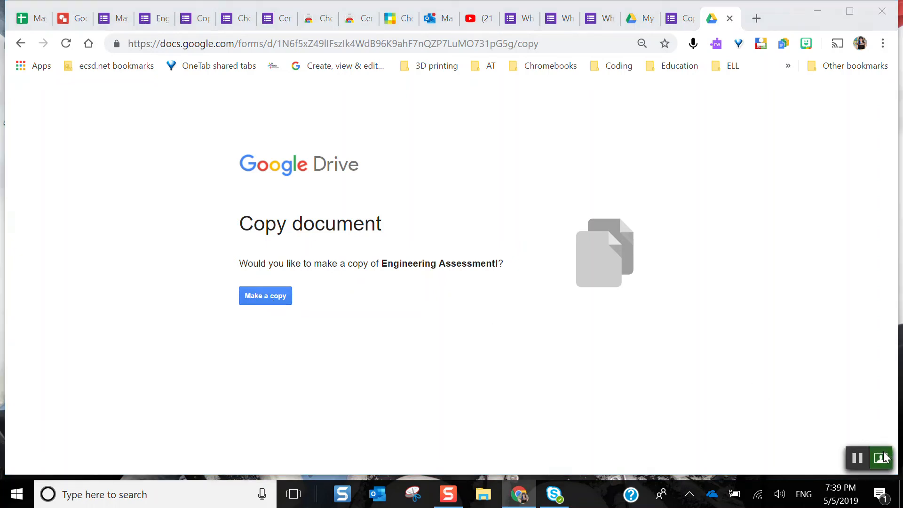
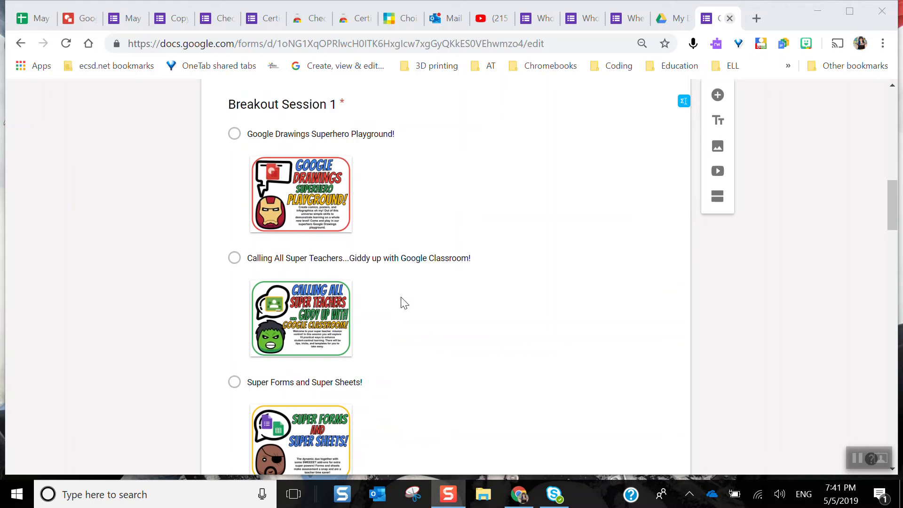
Start the Choice Eliminator 2 add-on on the Copy of Google Summit August 2018 form and dismiss the author's note
scroll(404, 302, up, 15)
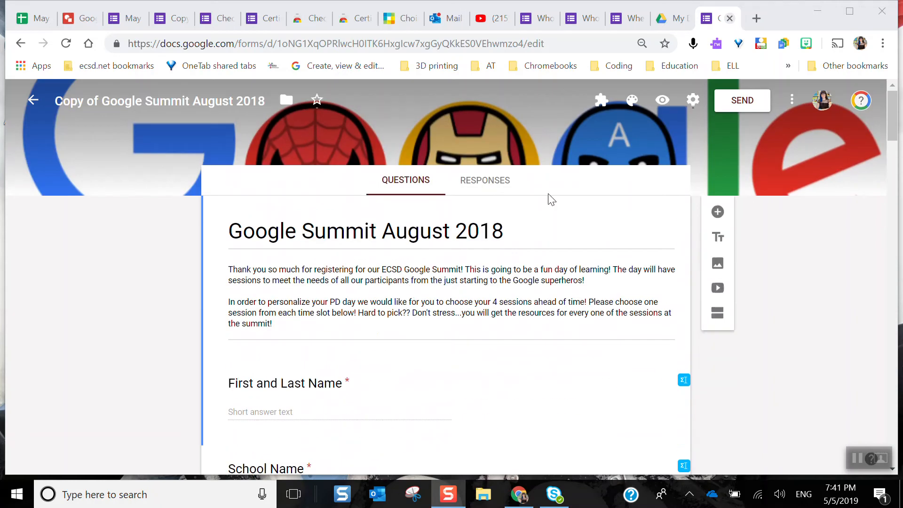
click(601, 108)
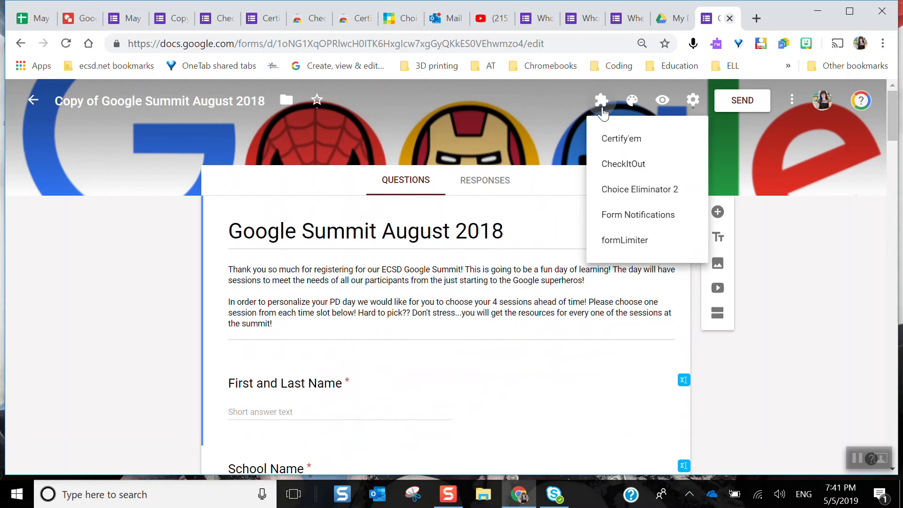
click(633, 190)
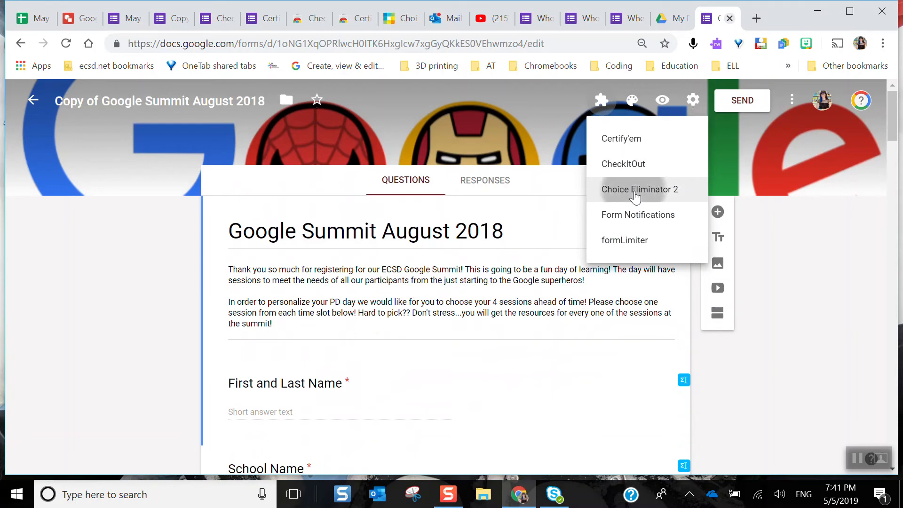
click(420, 163)
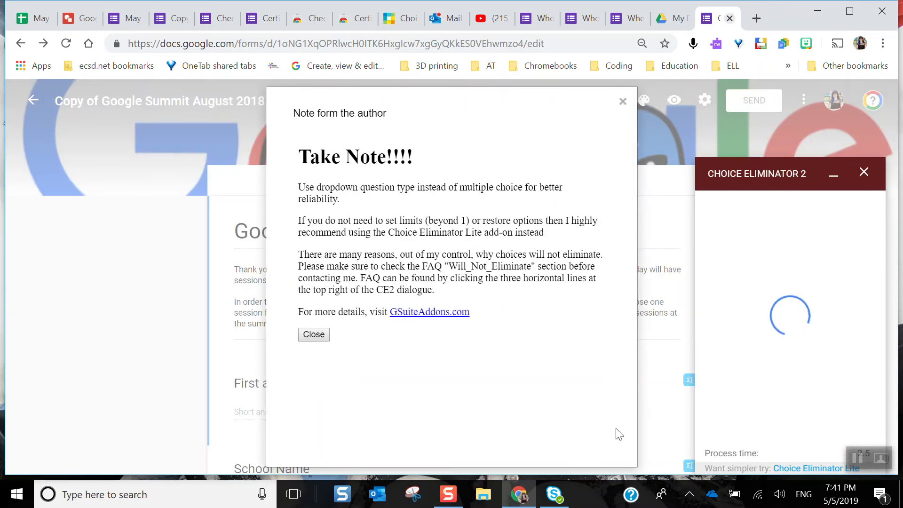
click(881, 457)
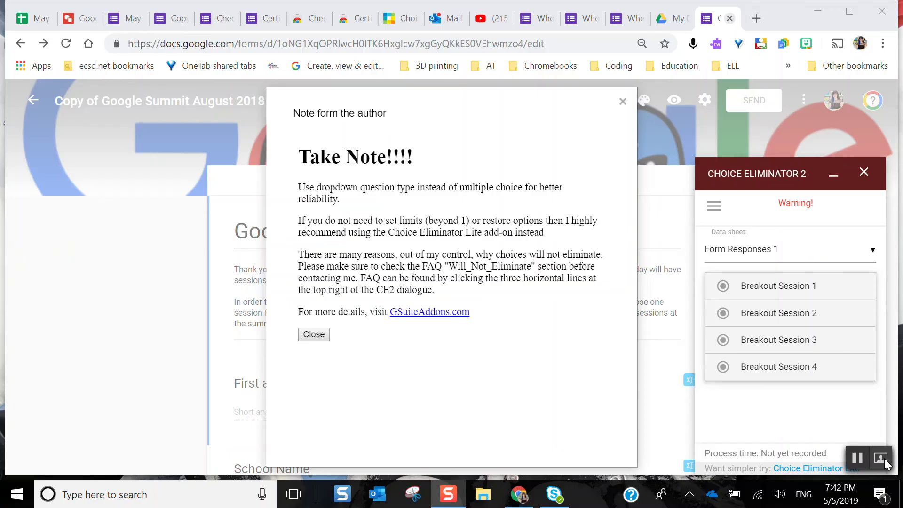
click(323, 336)
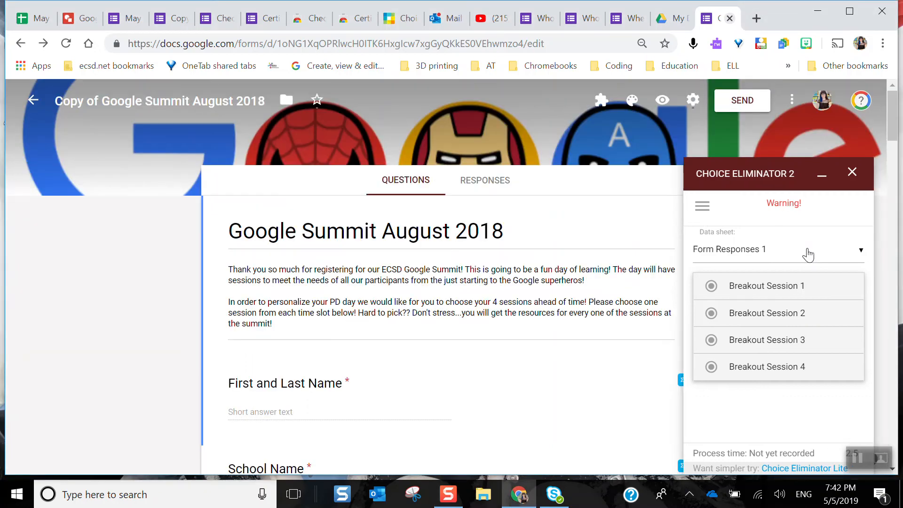
Turn on Eliminate Choices for the Breakout Session 1 question in Choice Eliminator 2
scroll(806, 250, down, 2)
scroll(807, 249, up, 2)
scroll(806, 250, down, 2)
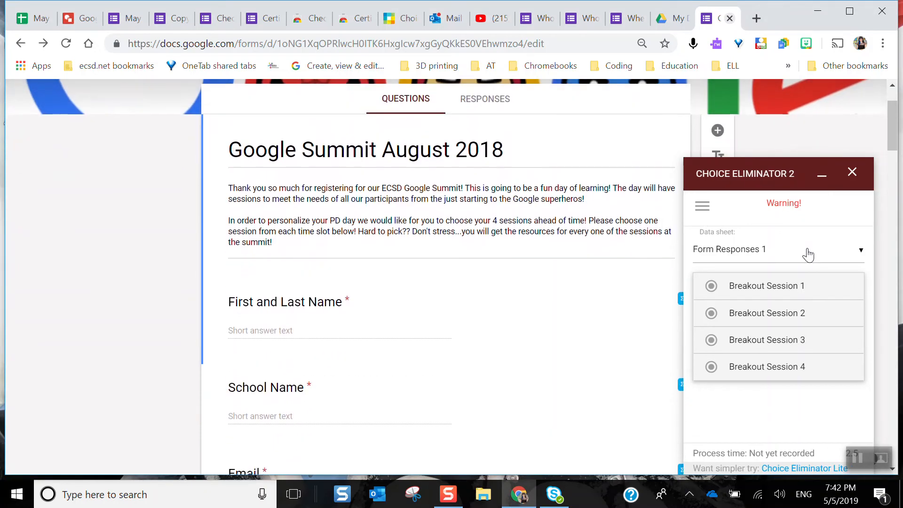
click(801, 290)
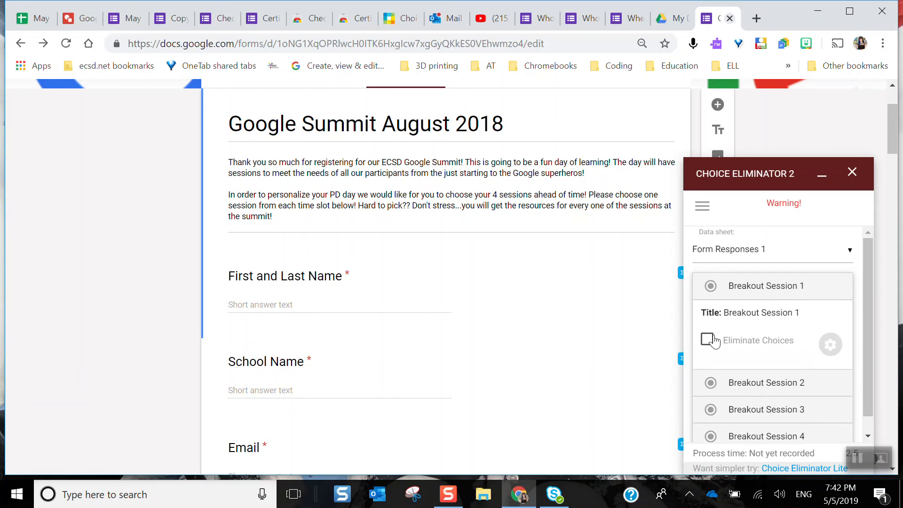
click(707, 340)
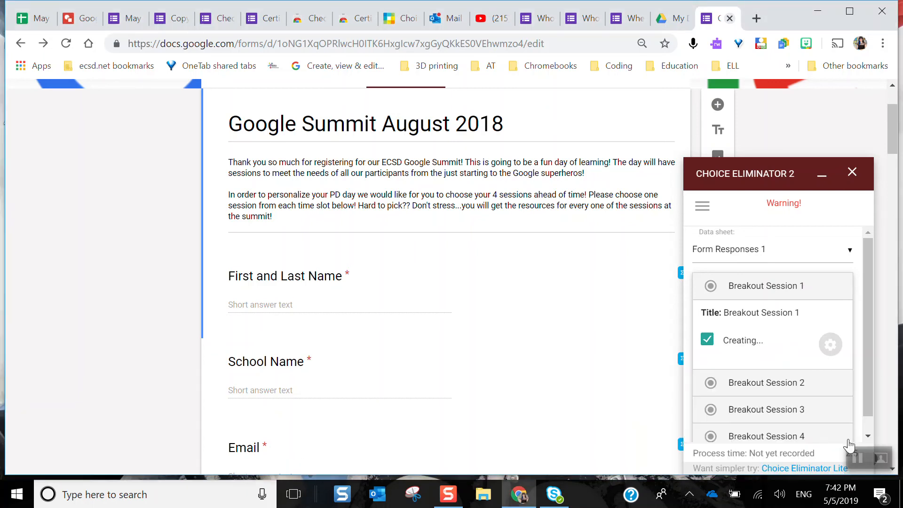
click(856, 458)
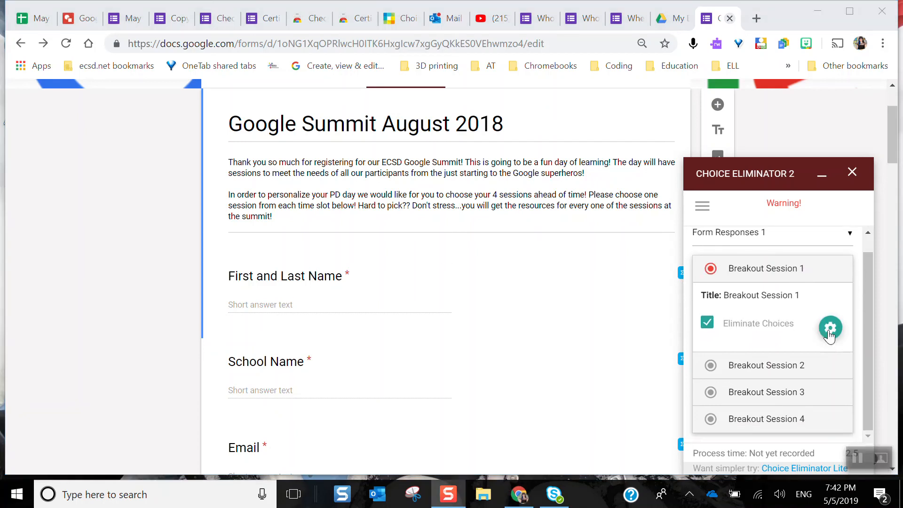
Set the limit of all four Breakout Session 1 choices to 20, check the backup text field, and close the choice options
click(830, 332)
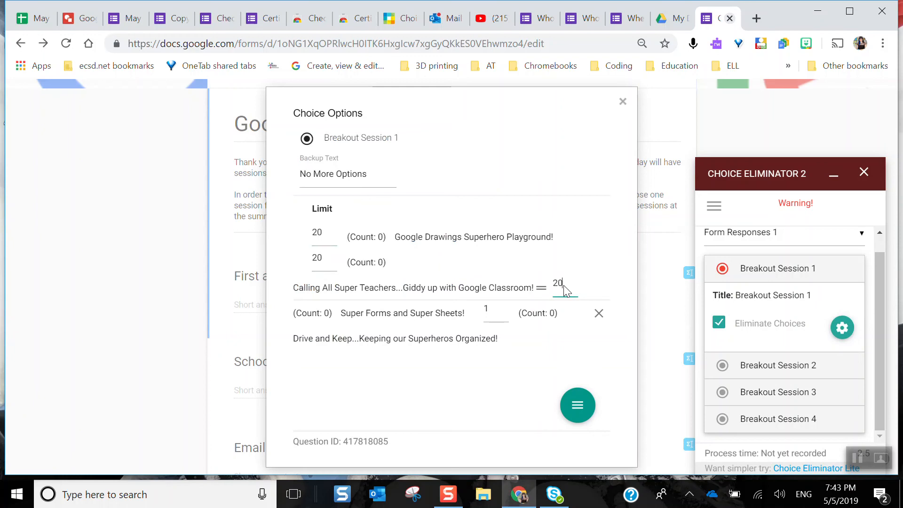
click(497, 313)
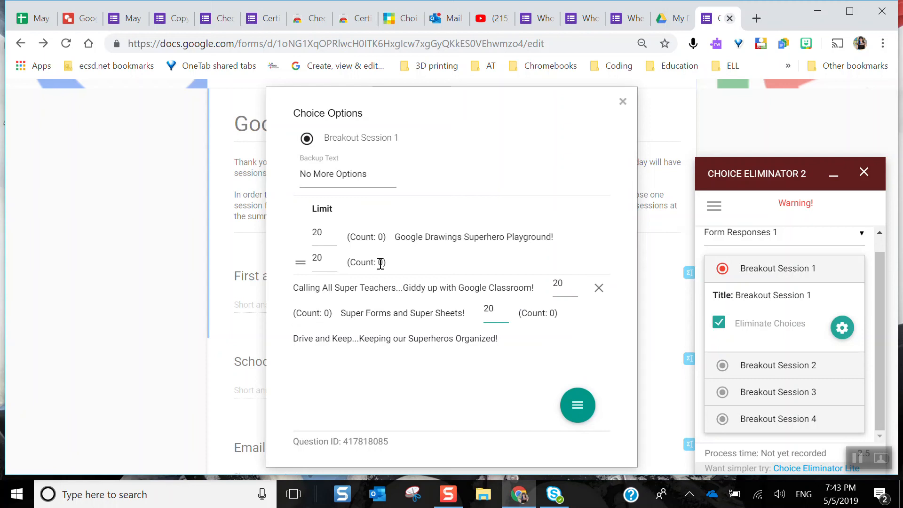
click(368, 174)
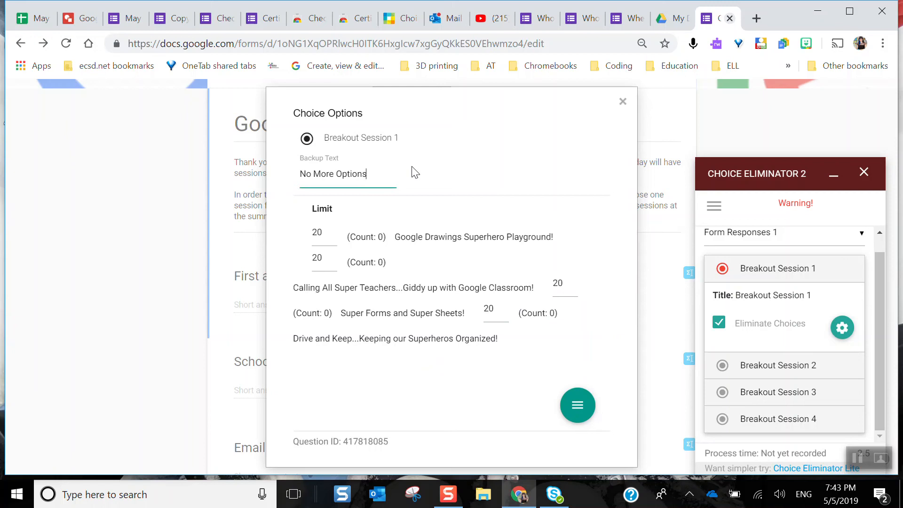
click(624, 103)
Look at the Breakout Session 2 elimination settings and close the Choice Eliminator 2 add-on
click(778, 365)
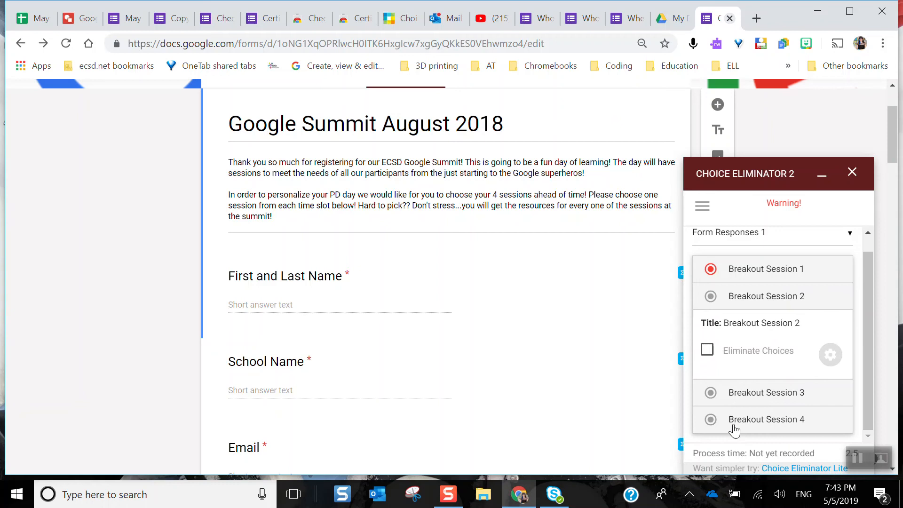
scroll(856, 174, up, 3)
click(852, 345)
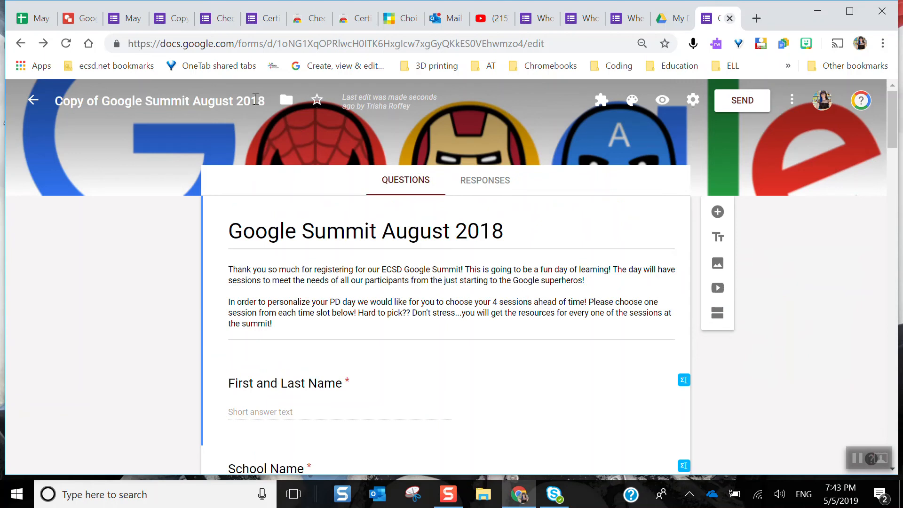
Switch to the Check It Out form and review its name, check-out and check-in questions
click(225, 21)
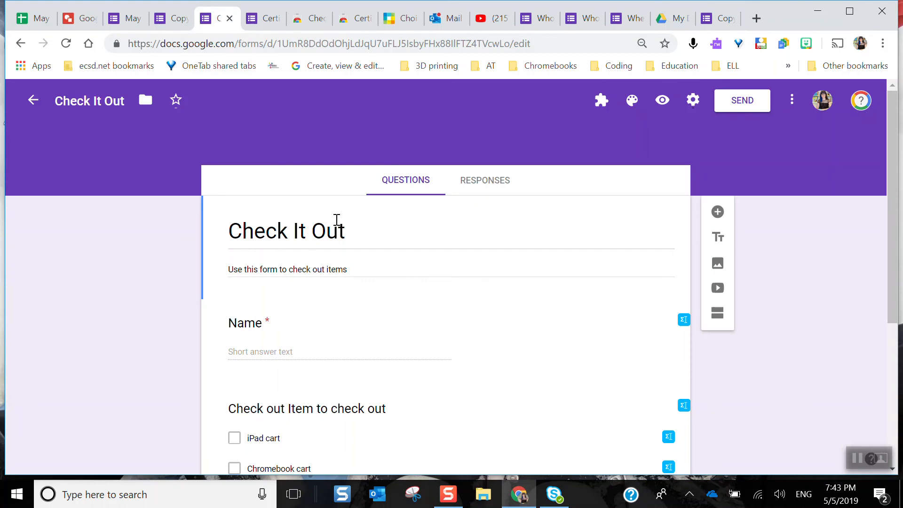
scroll(336, 219, down, 3)
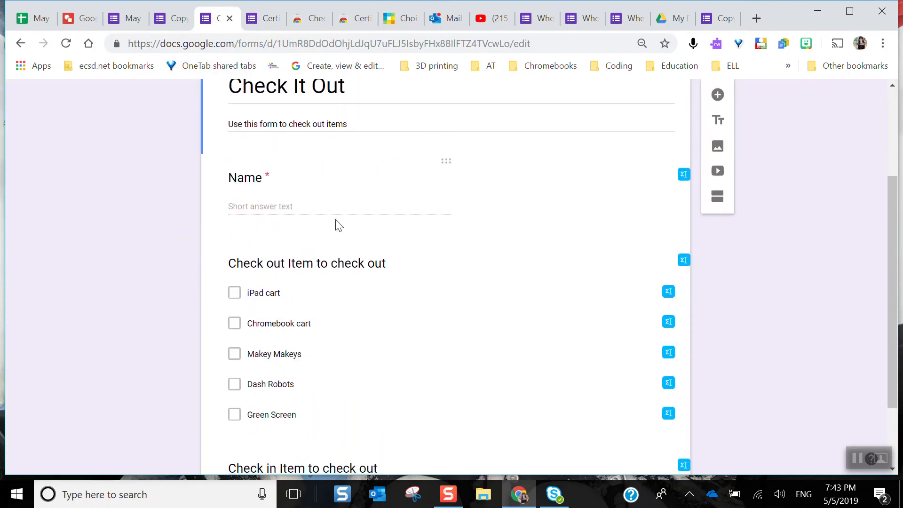
scroll(337, 224, down, 2)
scroll(336, 221, up, 5)
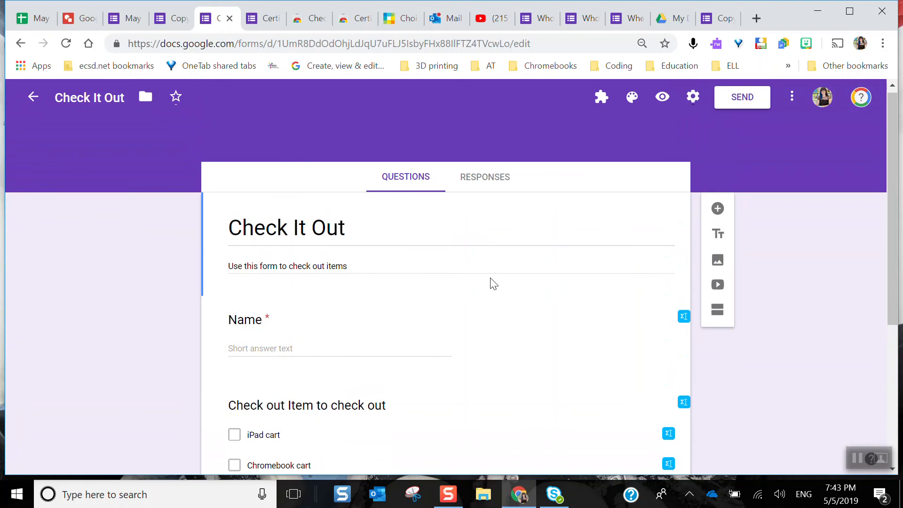
Open the CheckItOut add-on's Add/Edit Question Set settings, examine the set name, question types and empty texts, and close them
click(602, 98)
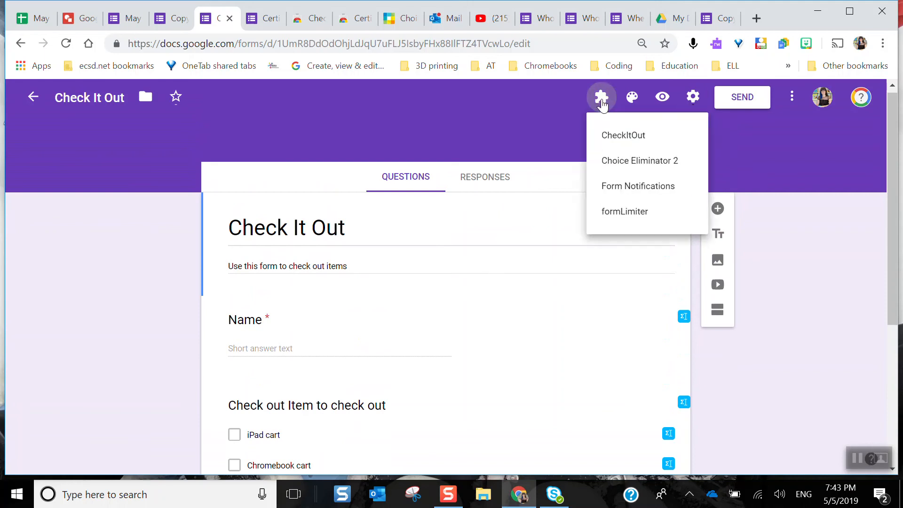
click(634, 134)
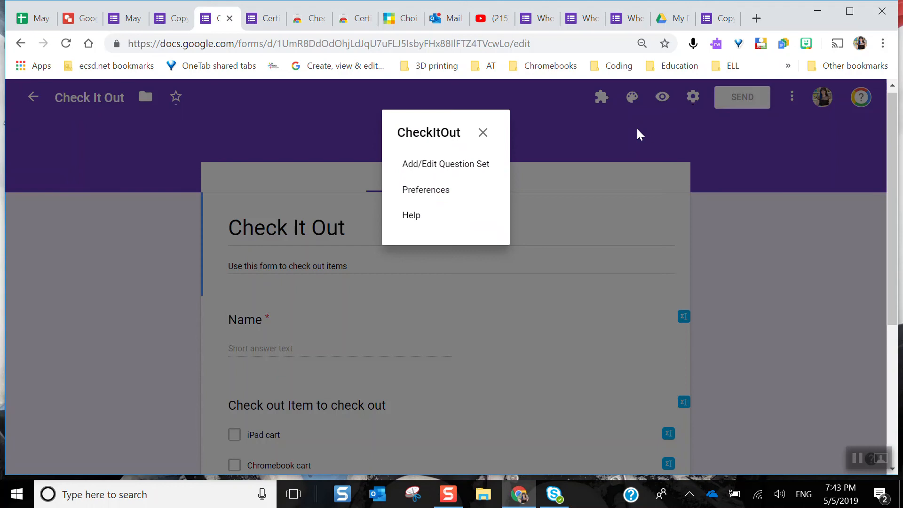
click(433, 165)
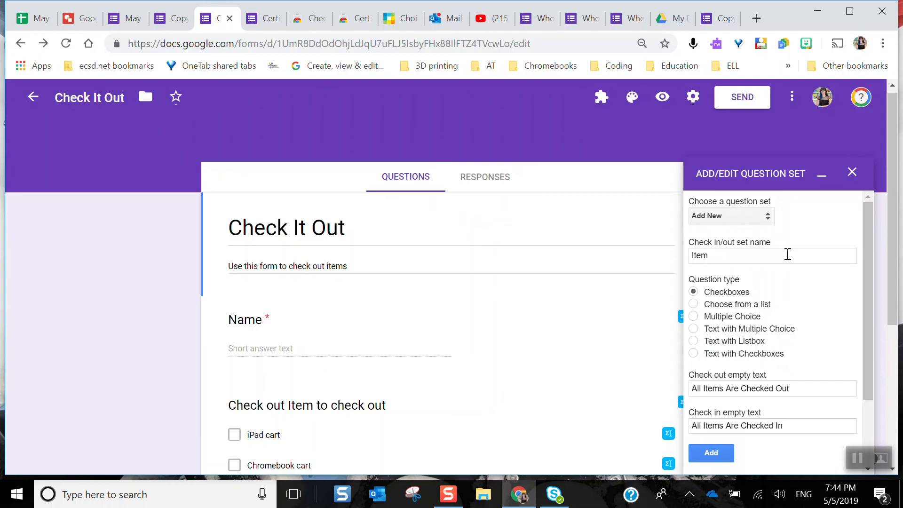
scroll(804, 333, down, 2)
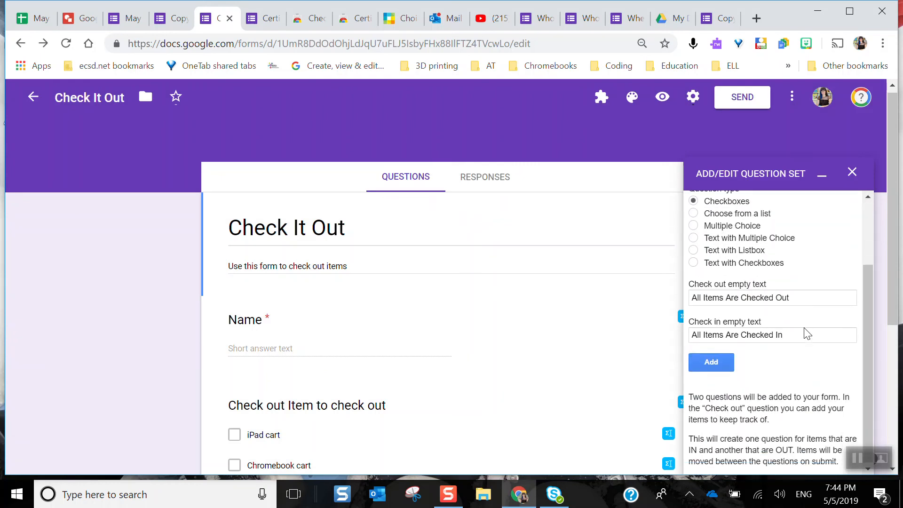
scroll(808, 333, up, 1)
scroll(807, 333, down, 1)
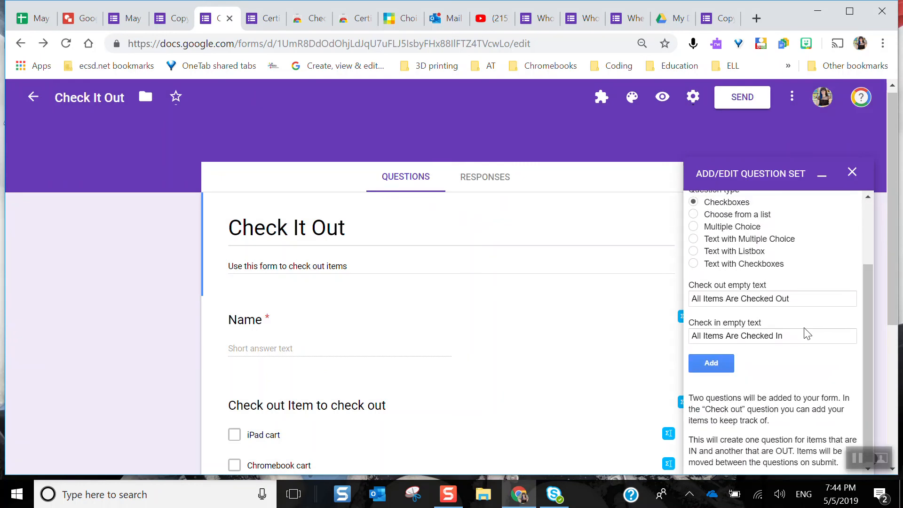
scroll(808, 333, up, 2)
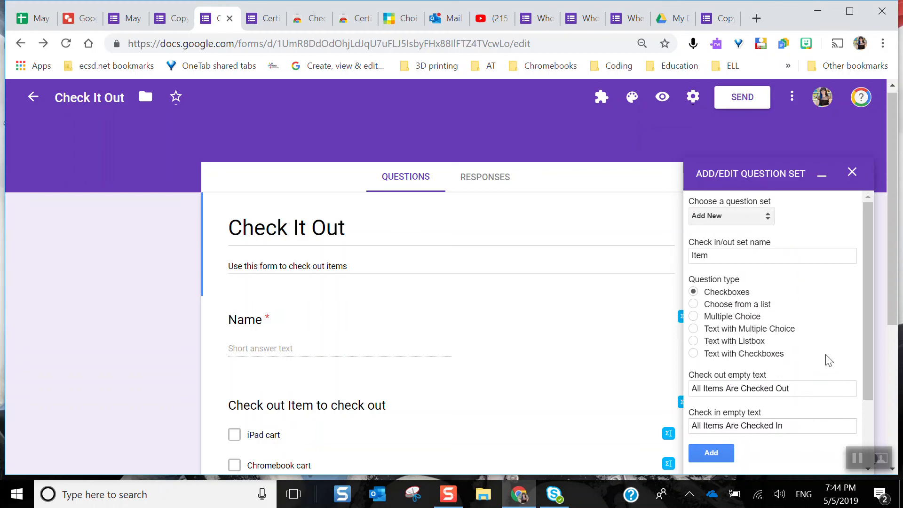
click(852, 172)
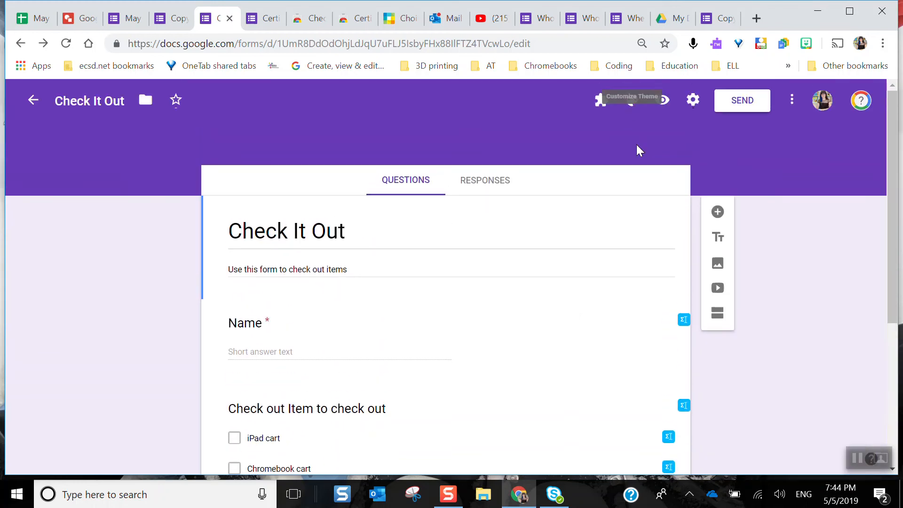
Preview the Check It Out form, enter the borrower's name, check out Dash Robots, and submit the response
click(663, 101)
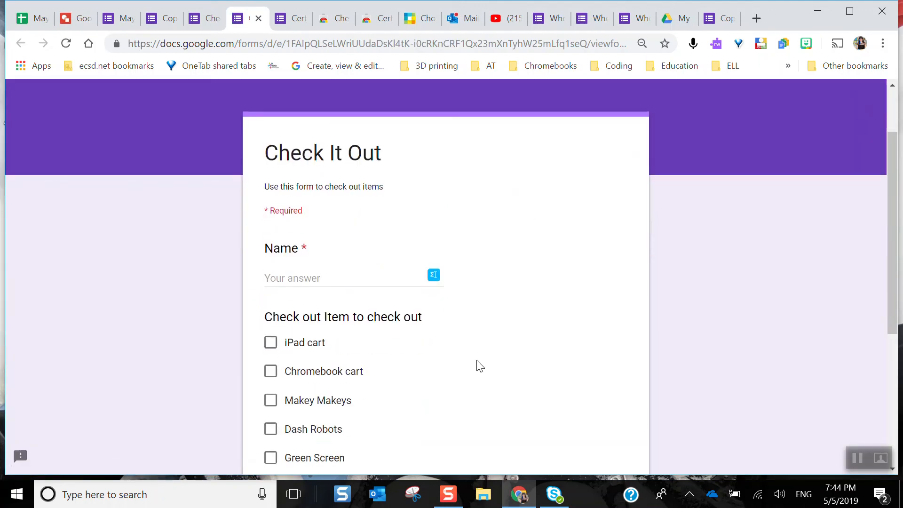
click(313, 279)
text(Truish)
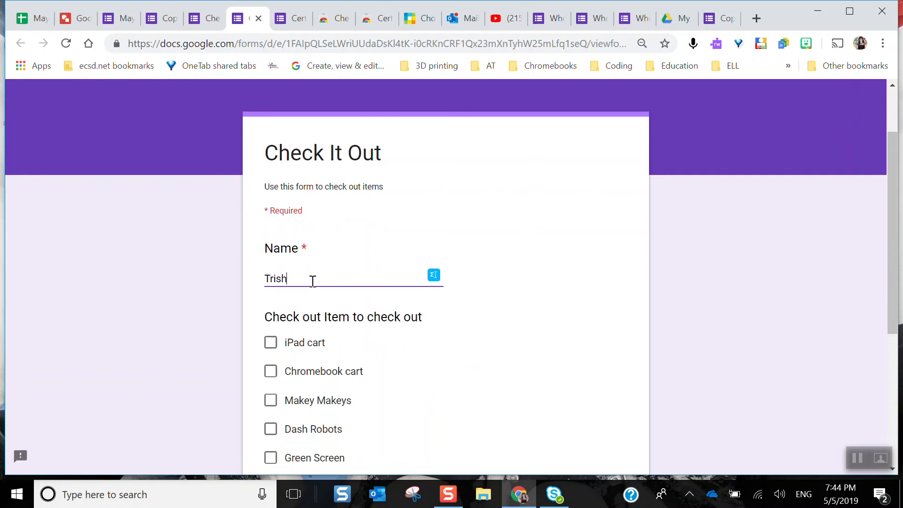
scroll(312, 281, down, 2)
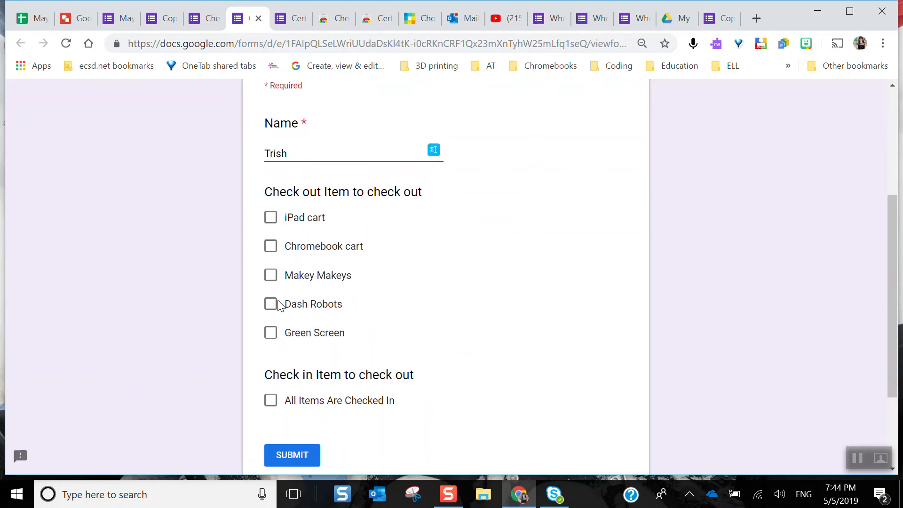
right_click(274, 306)
click(272, 304)
click(272, 305)
click(300, 455)
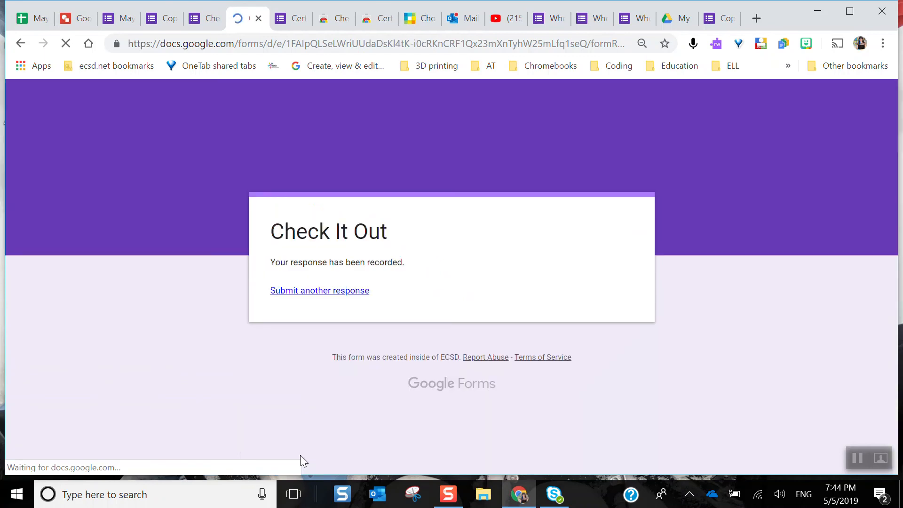
Start another response to the Check It Out form and examine its check-out and check-in item lists
click(329, 297)
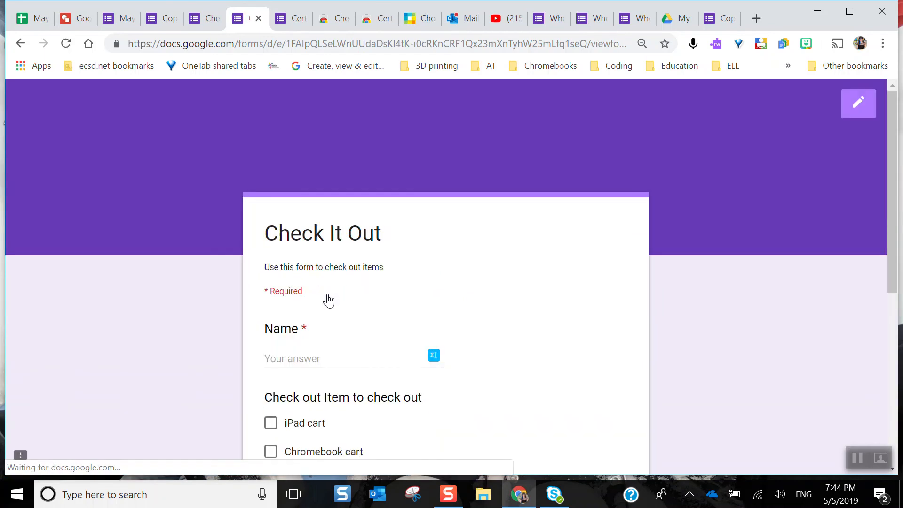
scroll(597, 320, down, 5)
scroll(597, 320, up, 2)
scroll(597, 320, up, 3)
scroll(597, 321, down, 3)
scroll(597, 320, up, 2)
scroll(596, 320, up, 2)
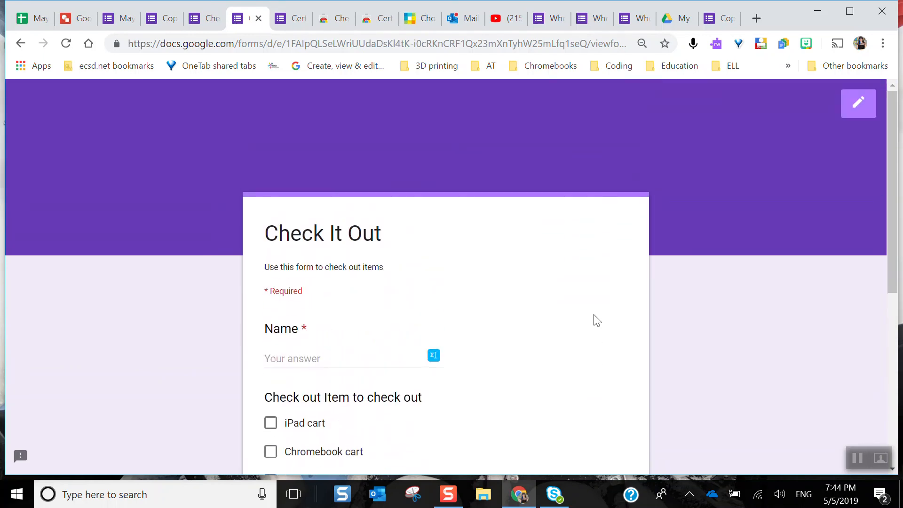
scroll(597, 320, down, 5)
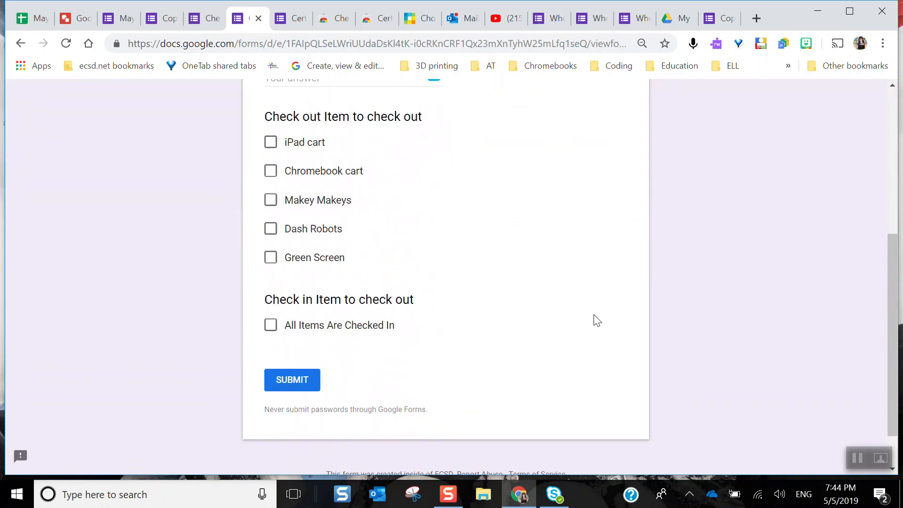
Check out the Green Screen under a second borrower's name and submit the response
click(272, 257)
scroll(272, 263, down, 1)
scroll(271, 264, up, 4)
click(290, 229)
text(Jane)
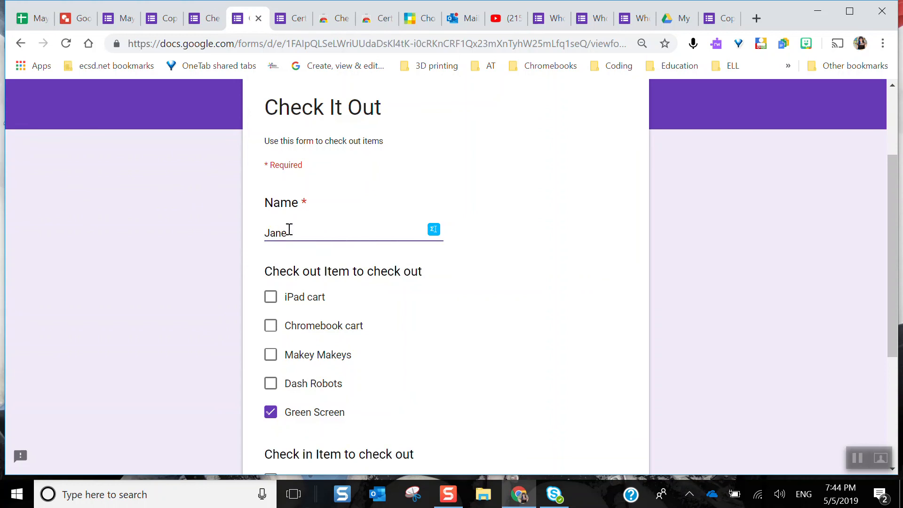
scroll(289, 231, down, 5)
click(298, 326)
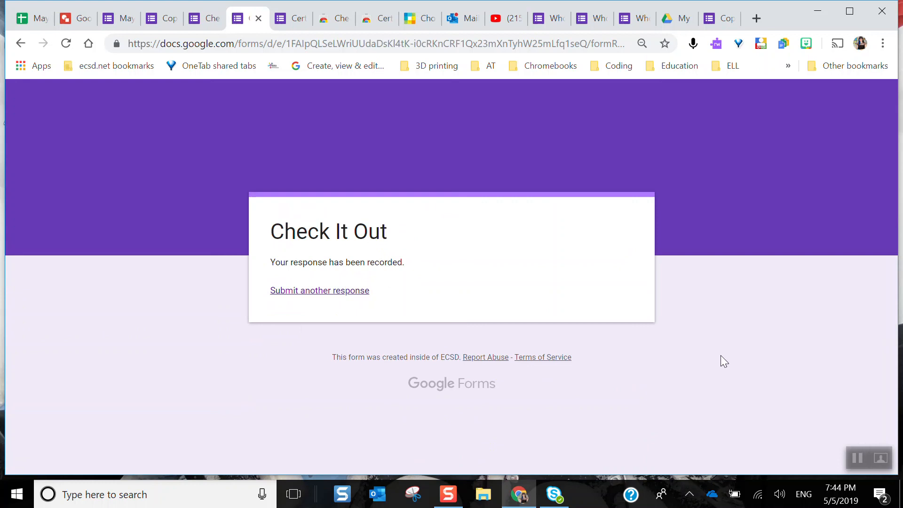
click(855, 454)
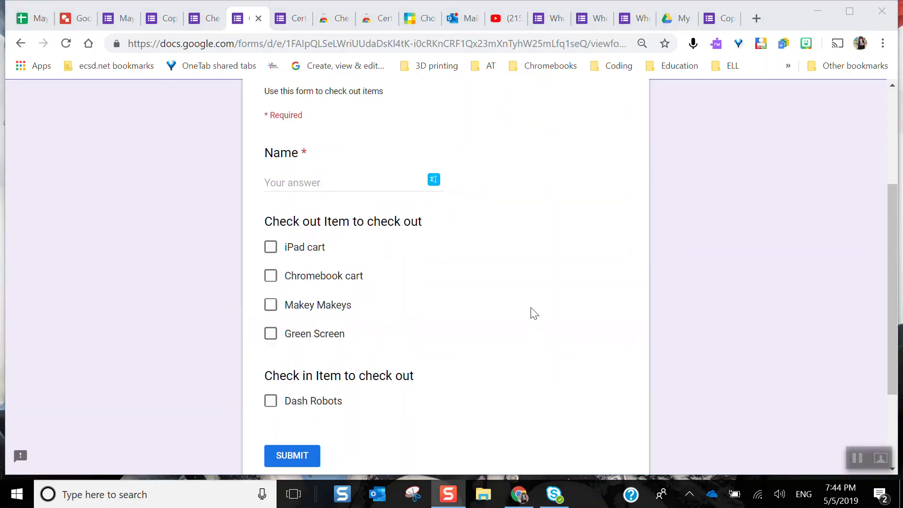
Check in the Dash Robots under the first borrower's name on the Check It Out form and submit the response
scroll(531, 308, up, 3)
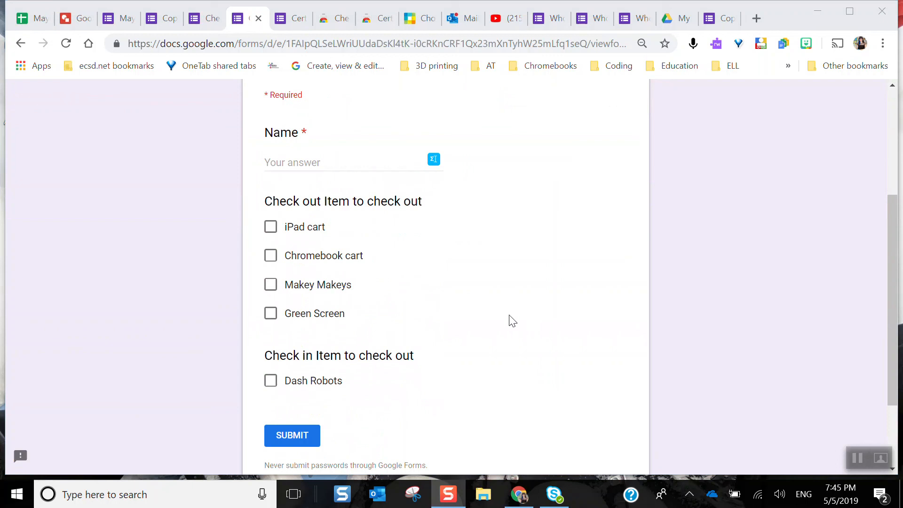
click(272, 388)
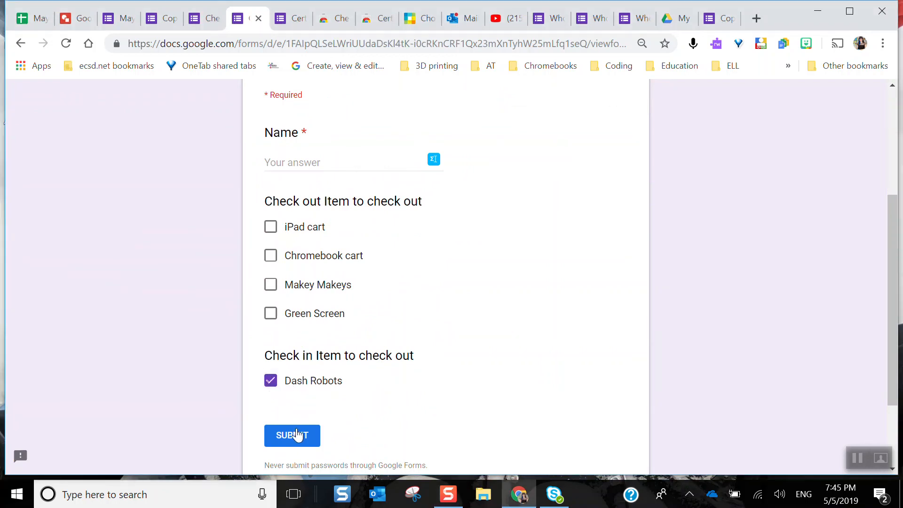
click(297, 435)
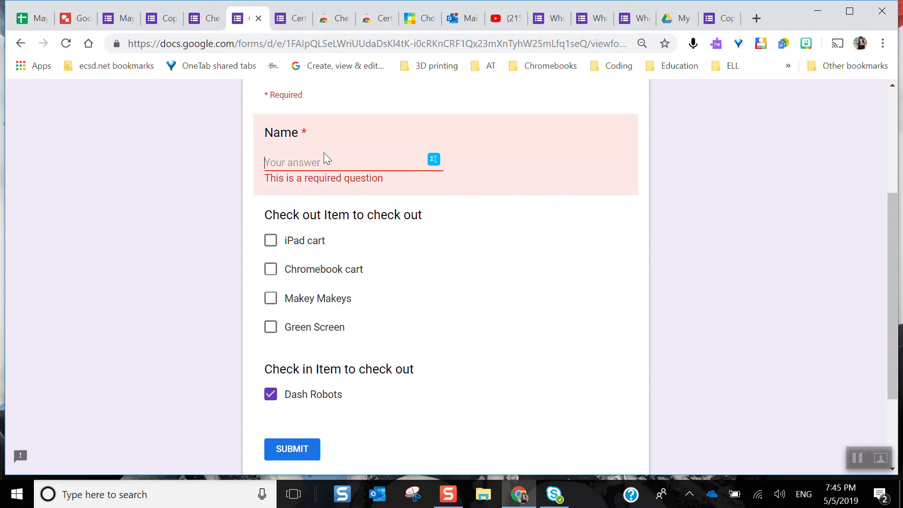
text(Trish)
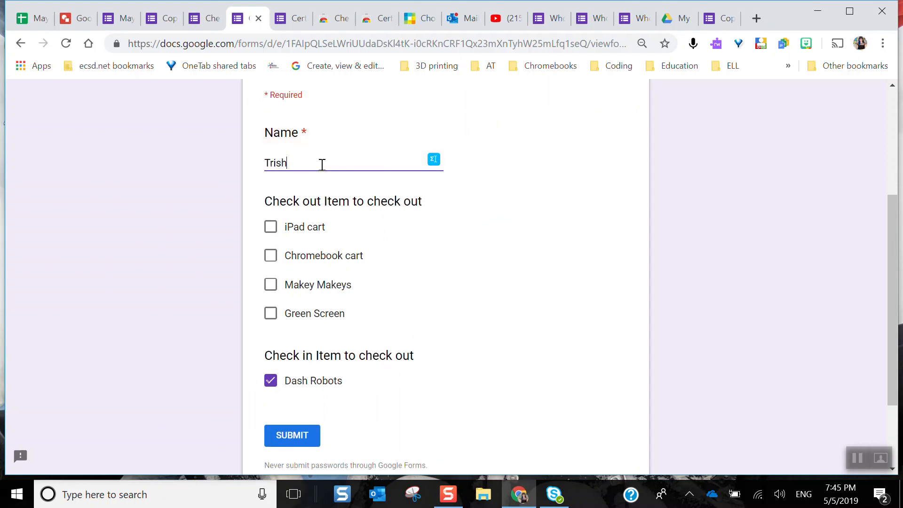
click(297, 435)
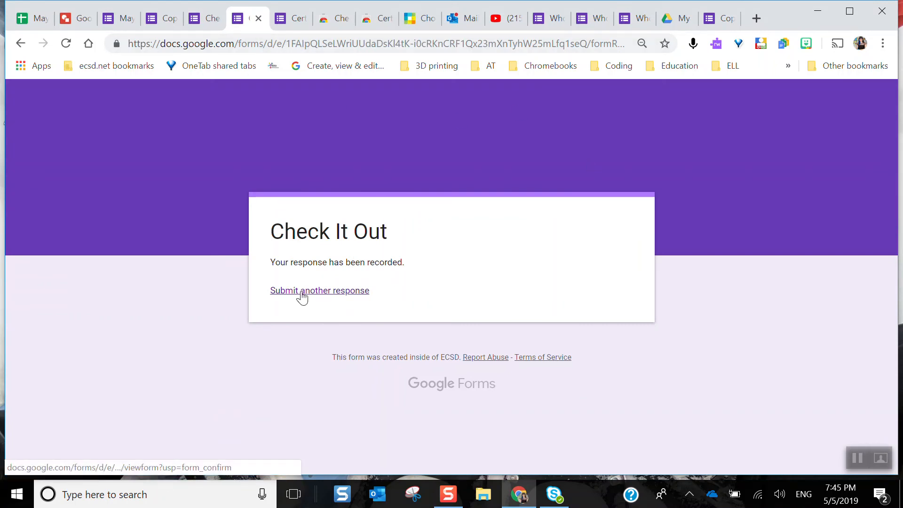
Review the Check It Out form's response summary in the form editor and create a new linked spreadsheet named Check It Out (Responses)
click(195, 19)
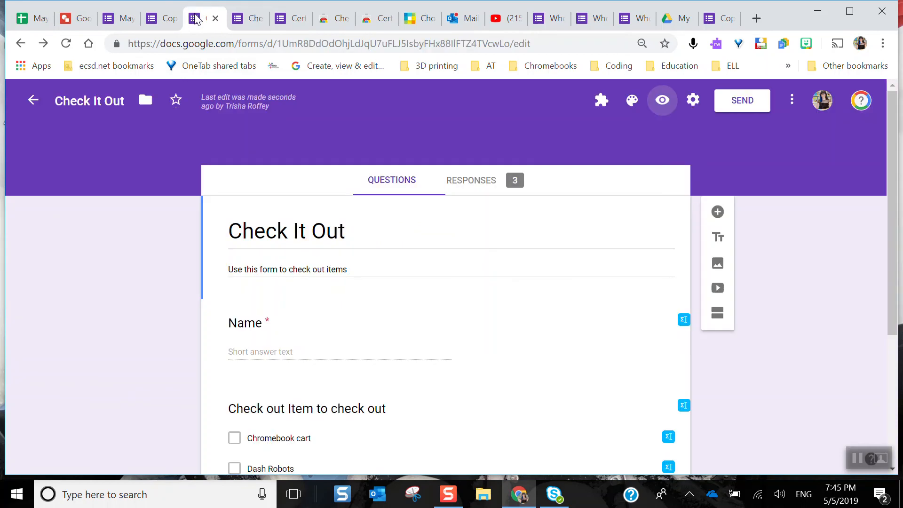
click(479, 184)
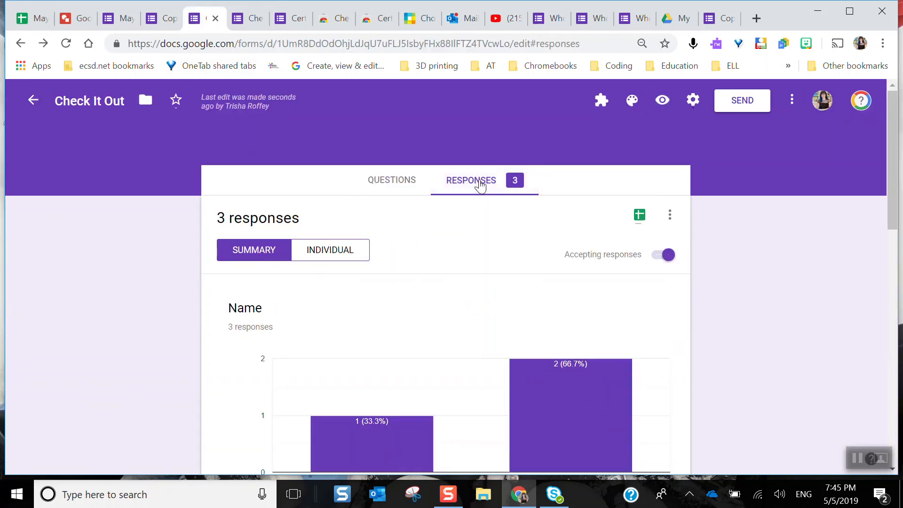
scroll(461, 310, down, 12)
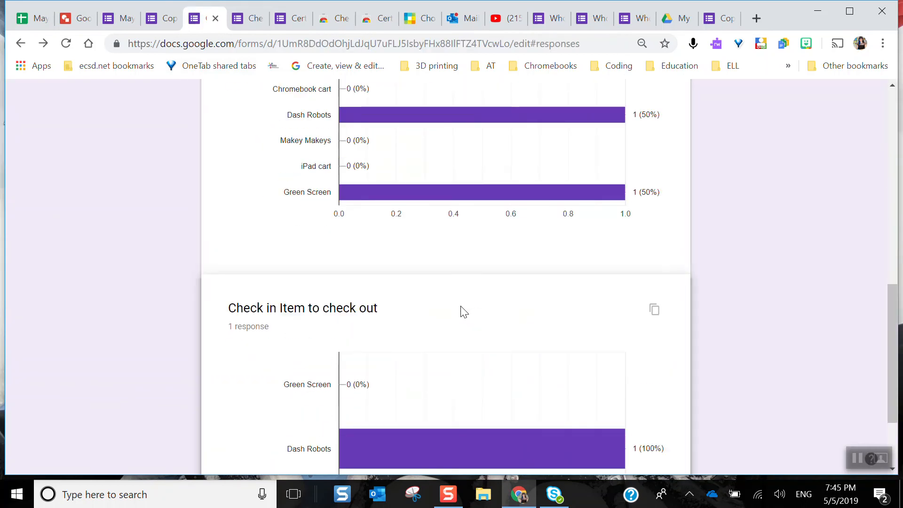
scroll(462, 309, up, 15)
click(646, 213)
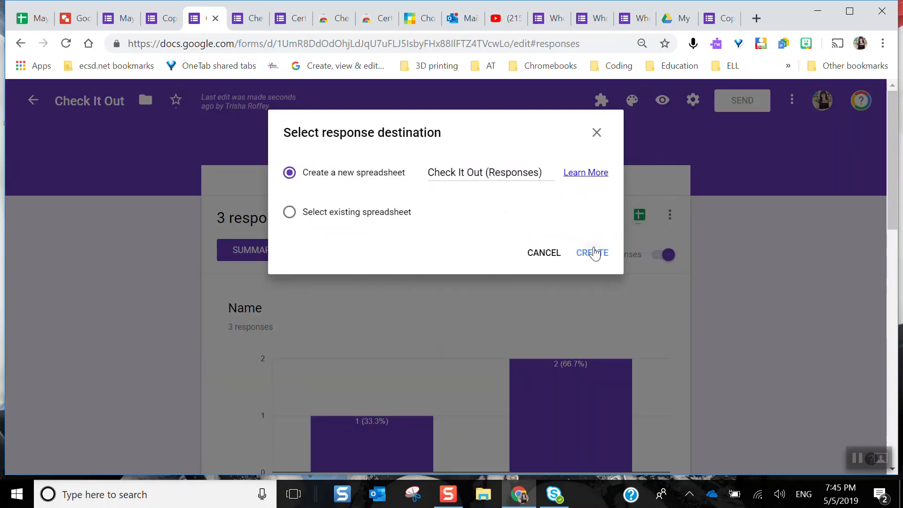
click(593, 252)
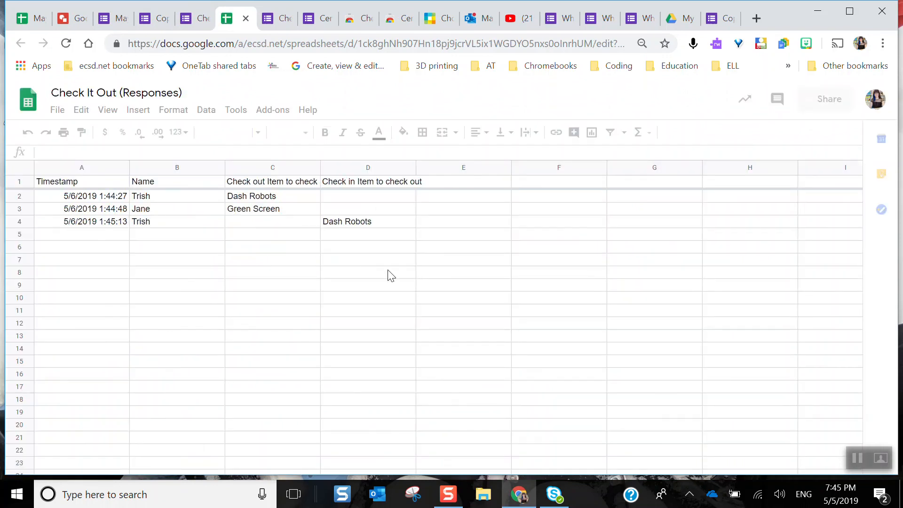
scroll(387, 273, down, 4)
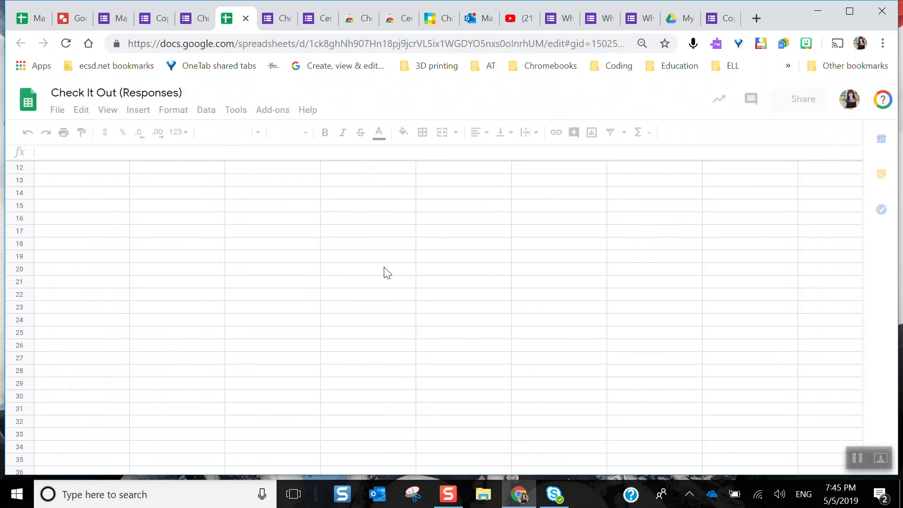